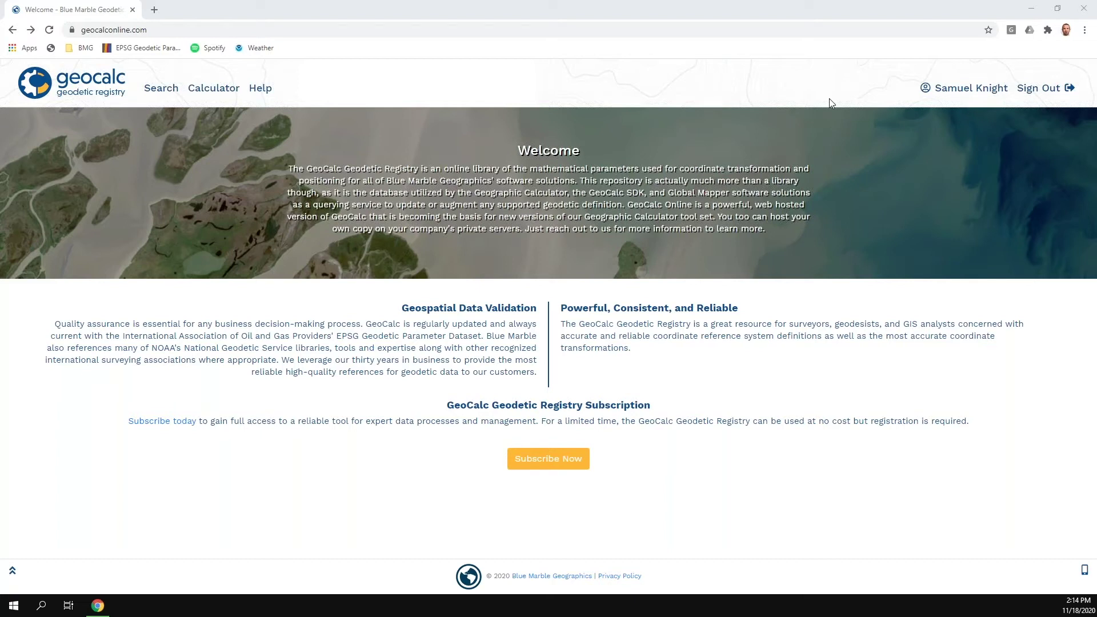
Step: Open the registry search and run a quick search at a map point in New York State, at about 42.8744, -74.8566
{"action": "left_click", "coordinate": [160, 92]}
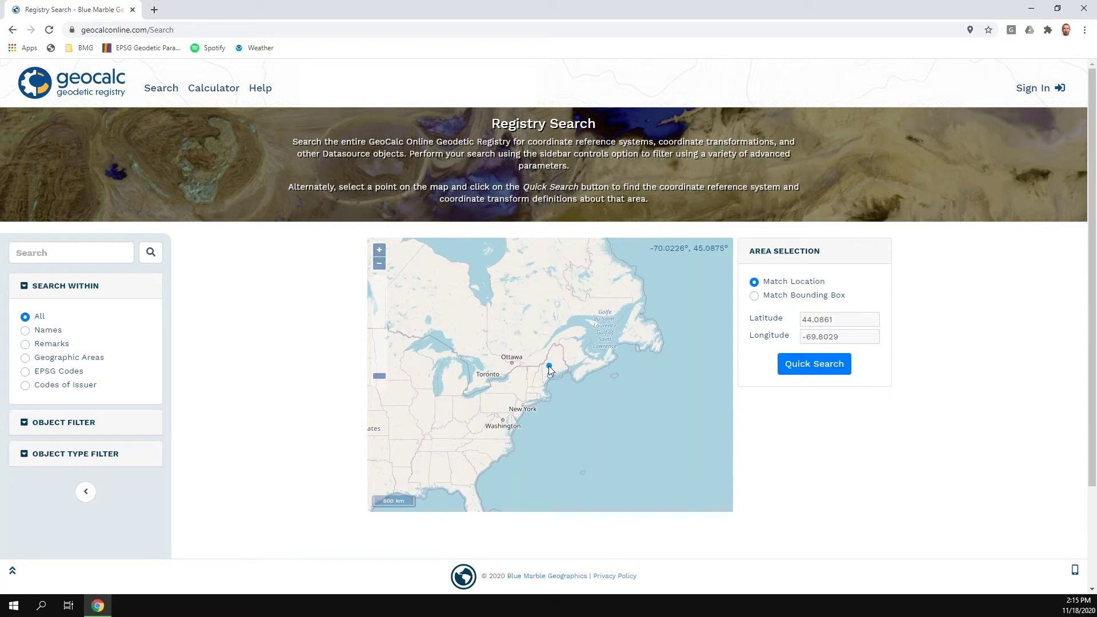
{"action": "left_click", "coordinate": [517, 386]}
{"action": "left_click", "coordinate": [804, 368]}
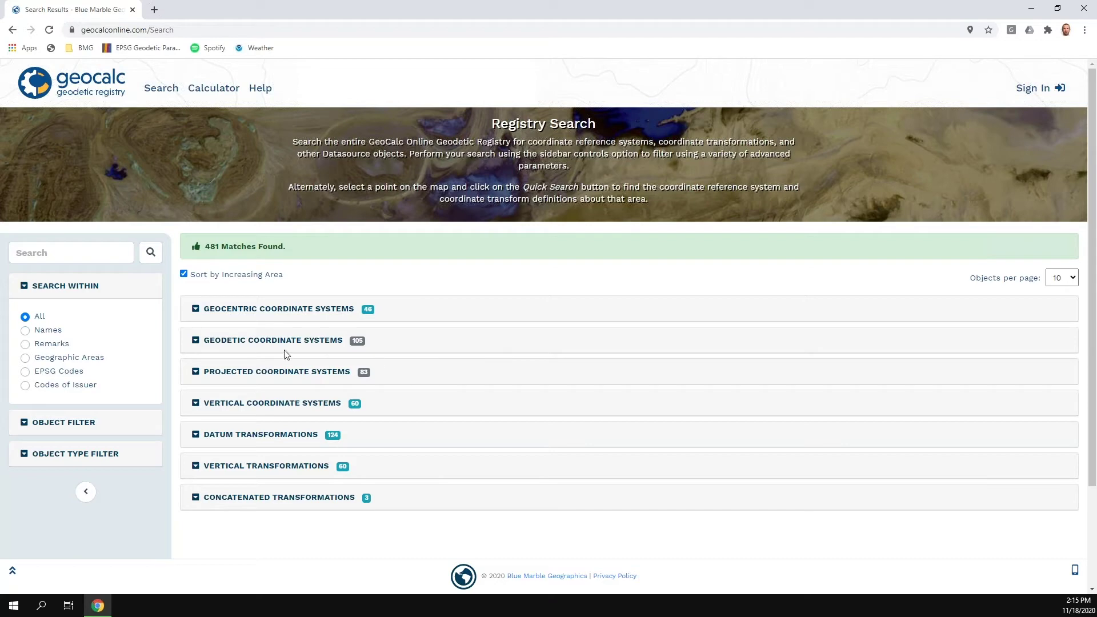
Step: Expand the late-bound geodetic coordinate systems in the location results and look through the list
{"action": "left_click", "coordinate": [195, 342]}
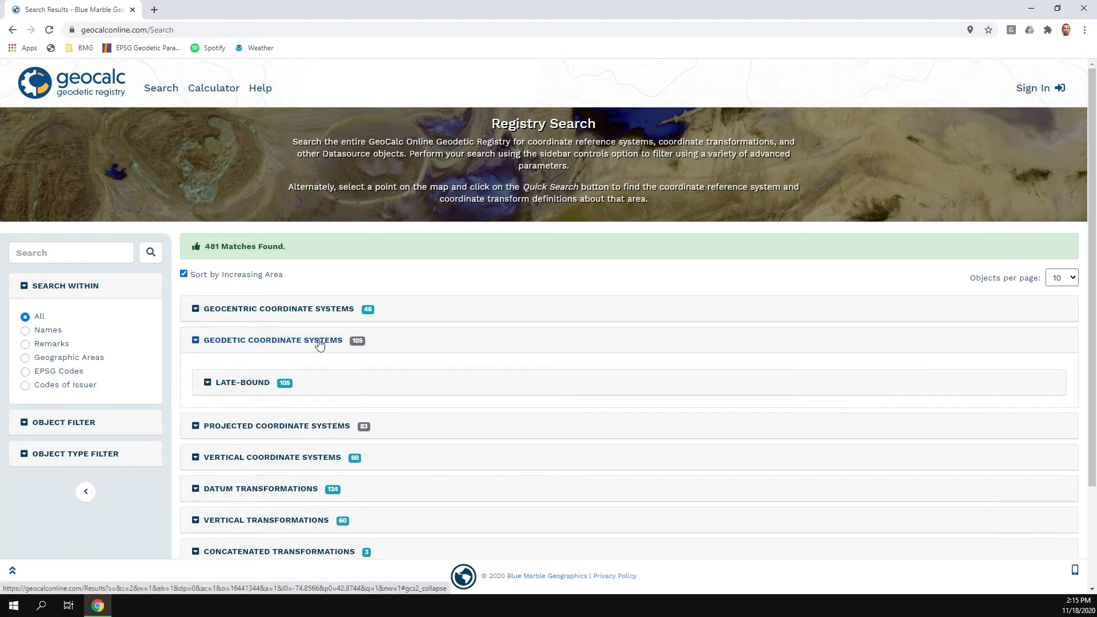
{"action": "left_click", "coordinate": [228, 386]}
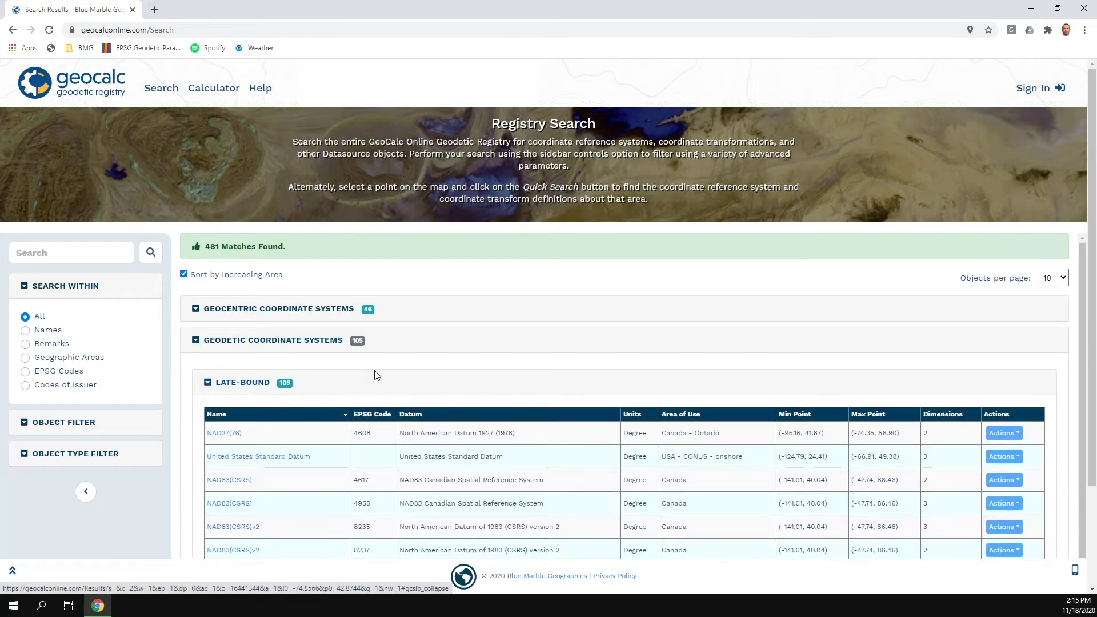
{"action": "scroll", "coordinate": [488, 368], "scroll_direction": "down", "scroll_amount": 3}
{"action": "scroll", "coordinate": [488, 367], "scroll_direction": "up", "scroll_amount": 1}
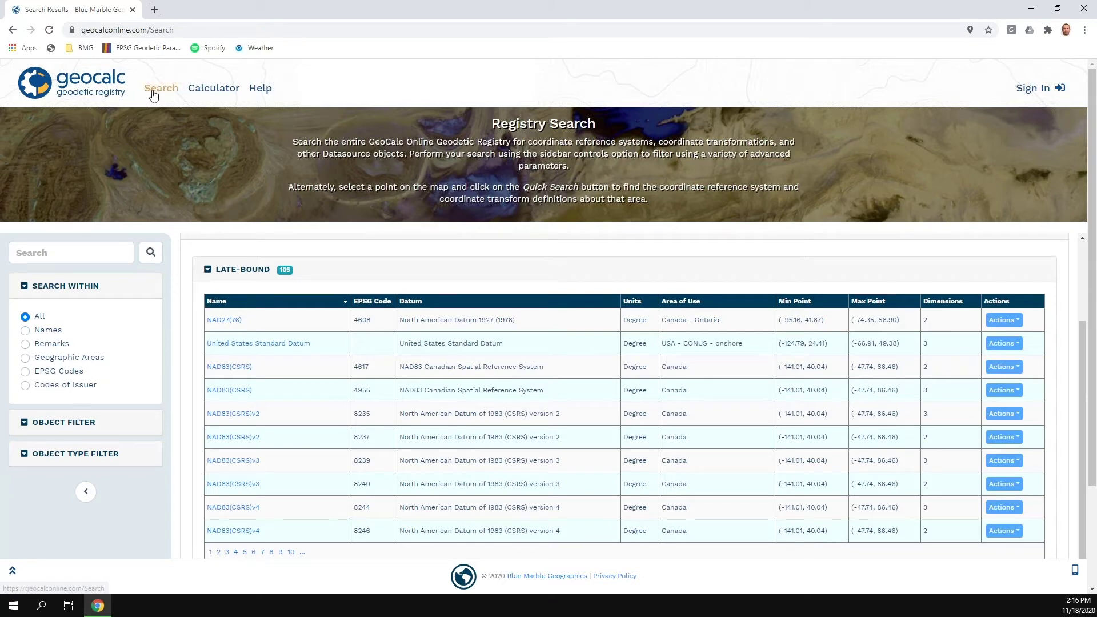
Step: Run a bounding-box quick search from about 41.973, -75.016 to 44.4075, -71.764 and expand the geodetic coordinate systems
{"action": "left_click", "coordinate": [13, 32]}
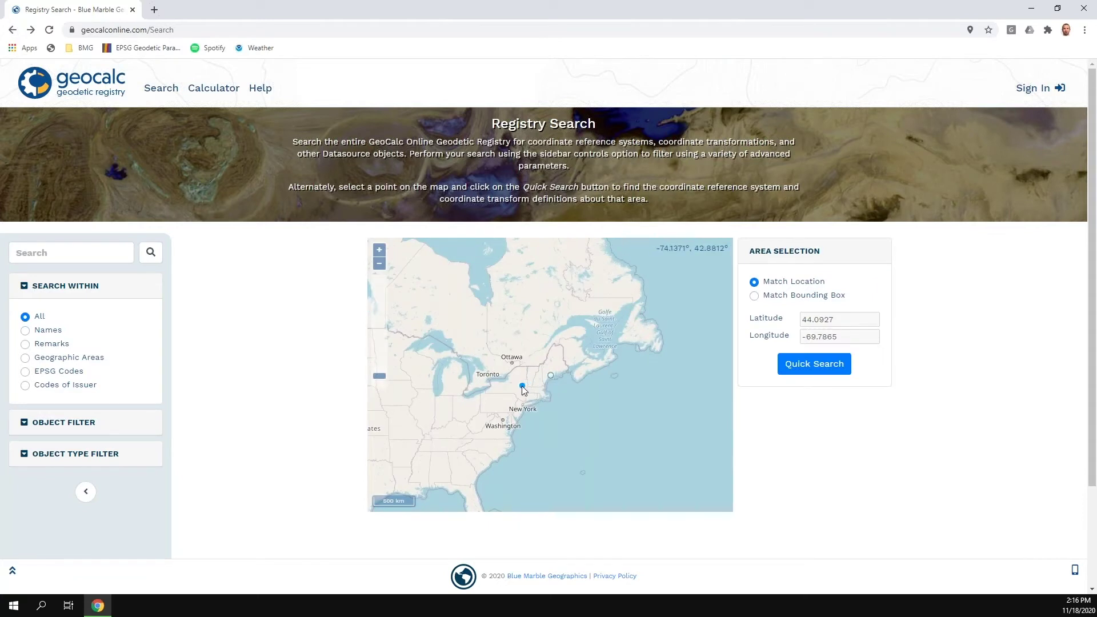
{"action": "left_click", "coordinate": [754, 296]}
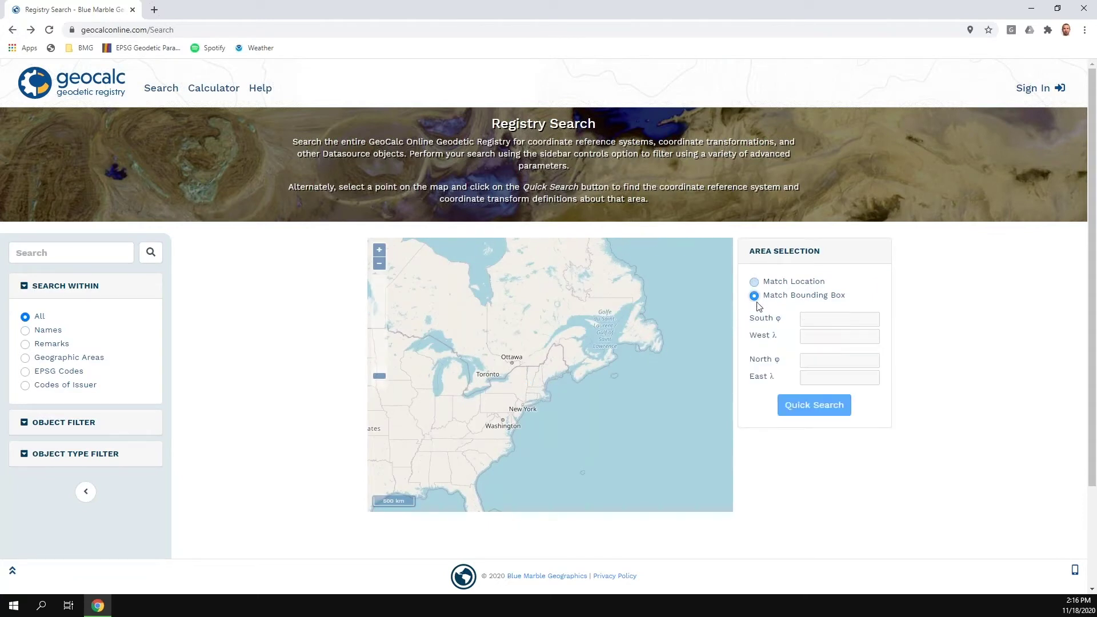
{"action": "left_click_drag", "start_coordinate": [513, 377], "coordinate": [554, 409]}
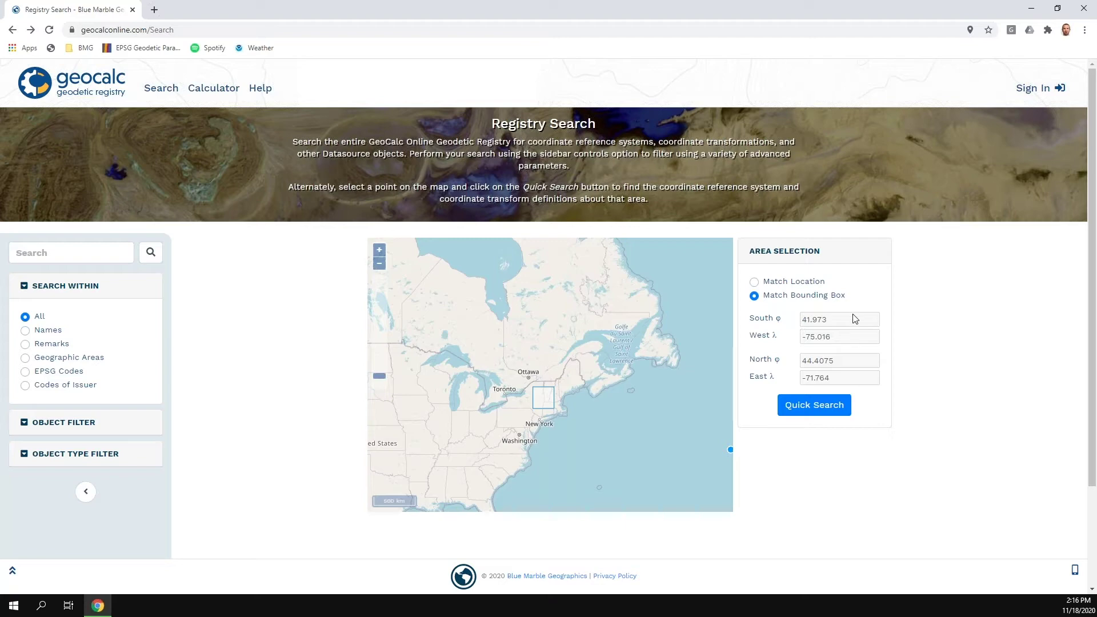
{"action": "left_click", "coordinate": [816, 405]}
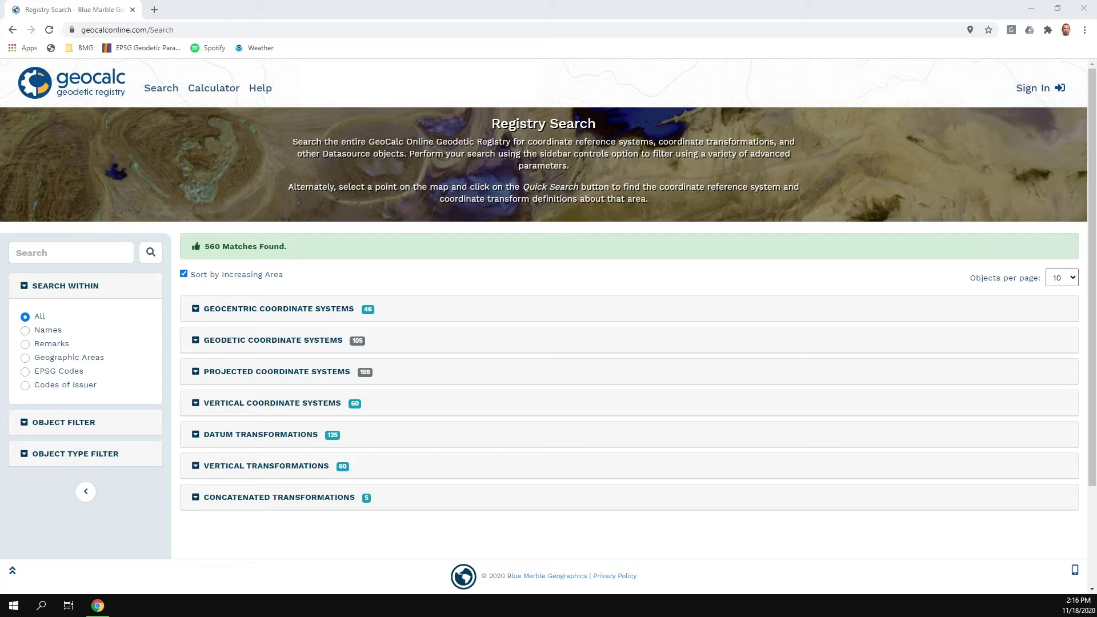
{"action": "left_click", "coordinate": [219, 343]}
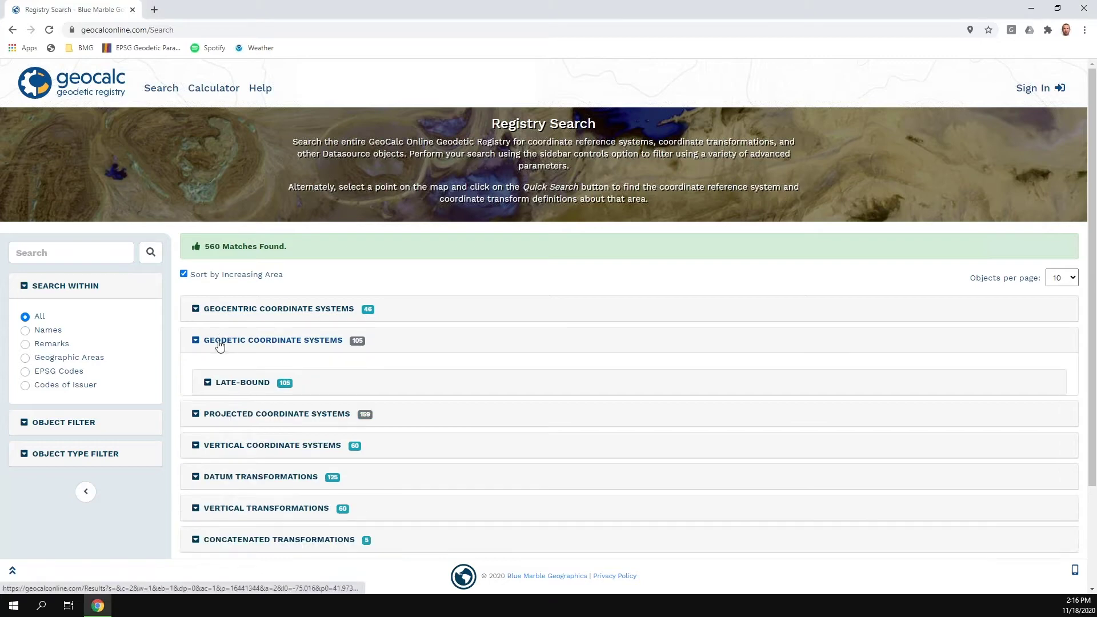
Step: Try to search the registry for "maine" from the bounding-box results
{"action": "left_click", "coordinate": [63, 251]}
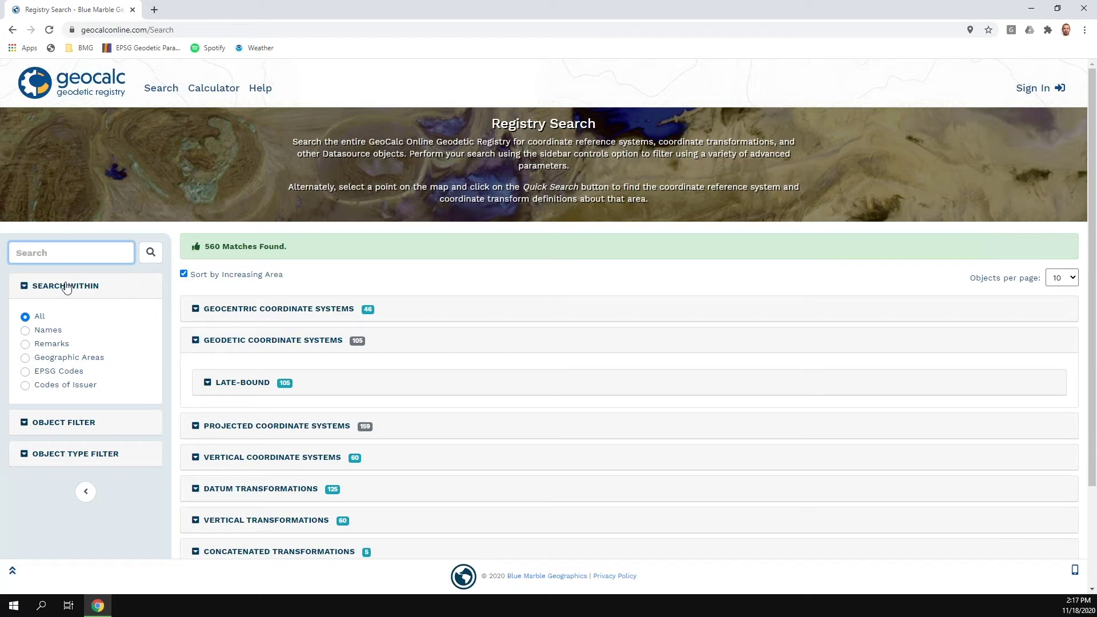
{"action": "type", "text": "maine"}
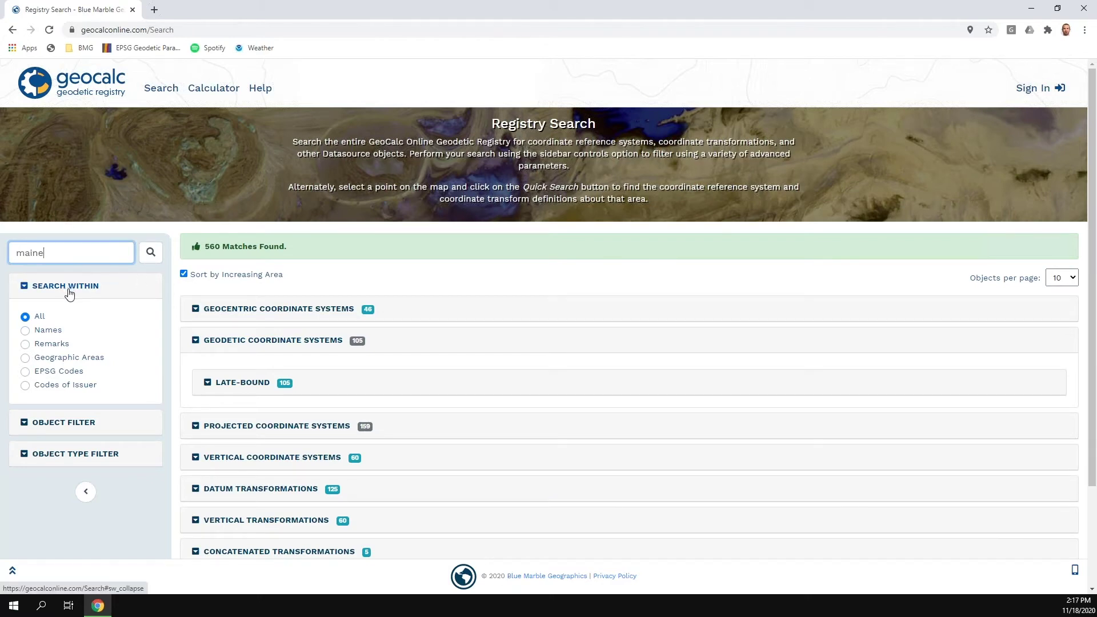
{"action": "left_click", "coordinate": [153, 254]}
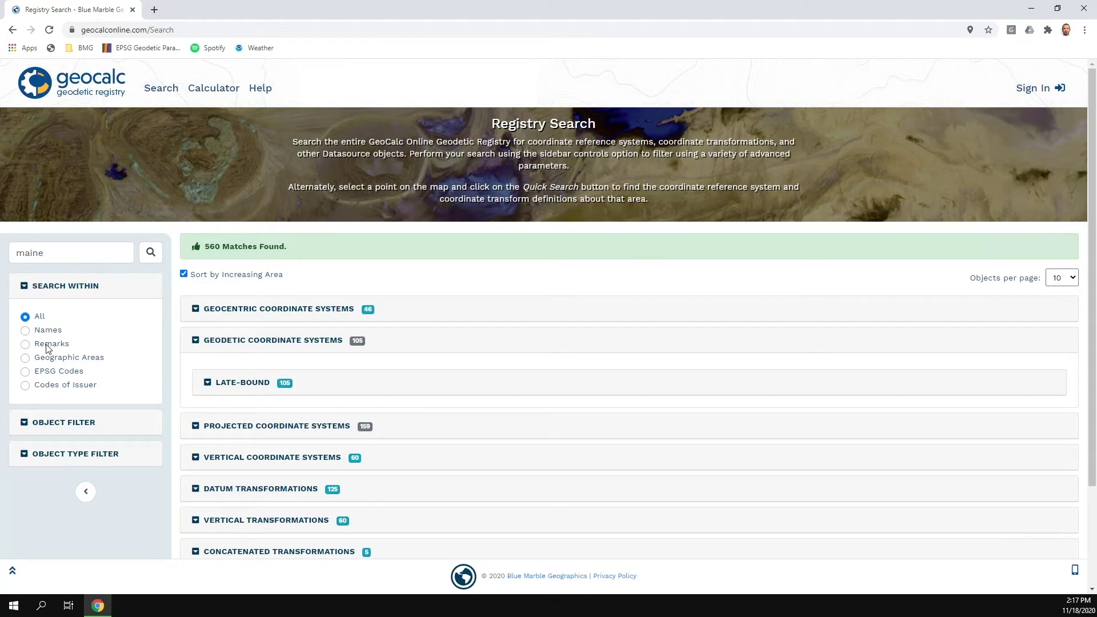
Step: Examine the available search scopes, such as Geographic Areas and EPSG Codes, and the object and object type filters
{"action": "left_click", "coordinate": [25, 358]}
{"action": "left_click", "coordinate": [27, 372]}
{"action": "left_click", "coordinate": [24, 425]}
{"action": "scroll", "coordinate": [103, 400], "scroll_direction": "down", "scroll_amount": 1}
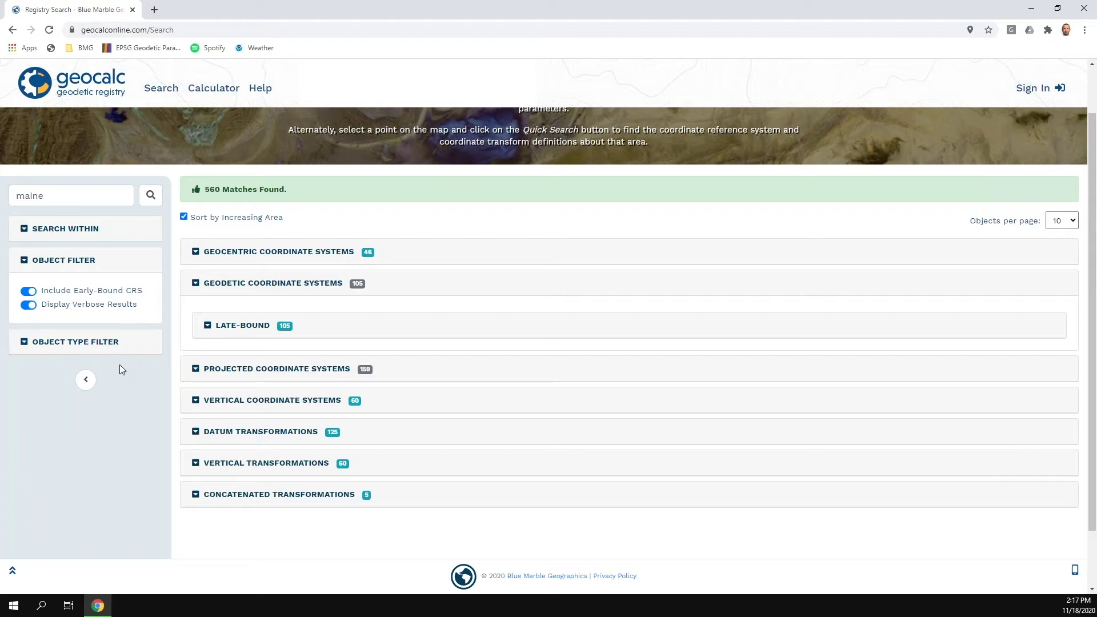
{"action": "left_click", "coordinate": [45, 342]}
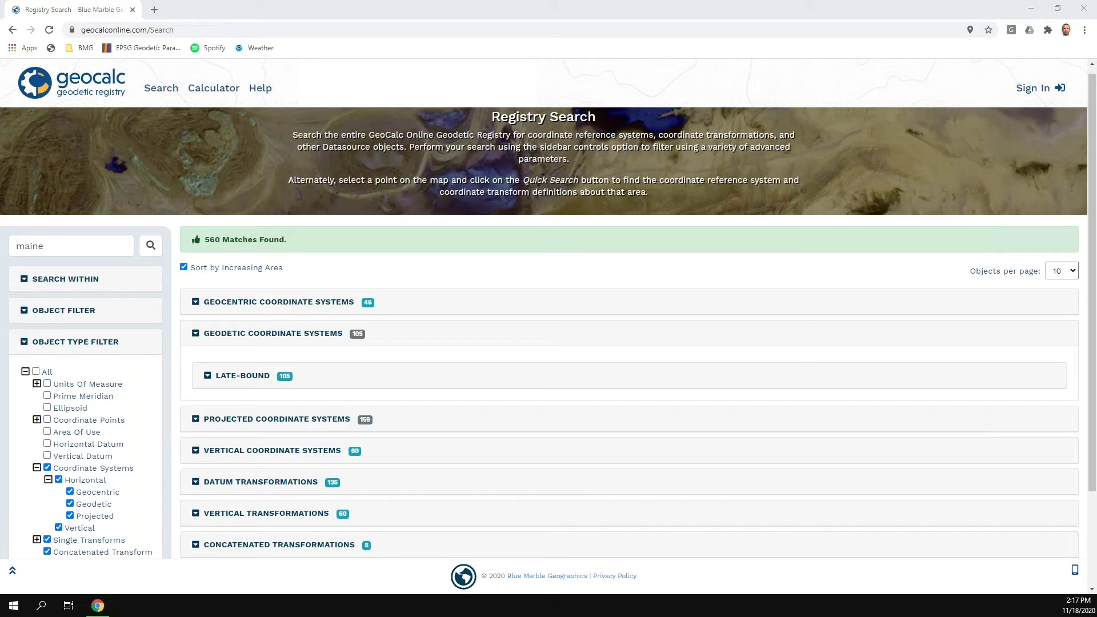
Step: Look through the late-bound projected coordinate systems in the bounding-box results
{"action": "left_click", "coordinate": [196, 421]}
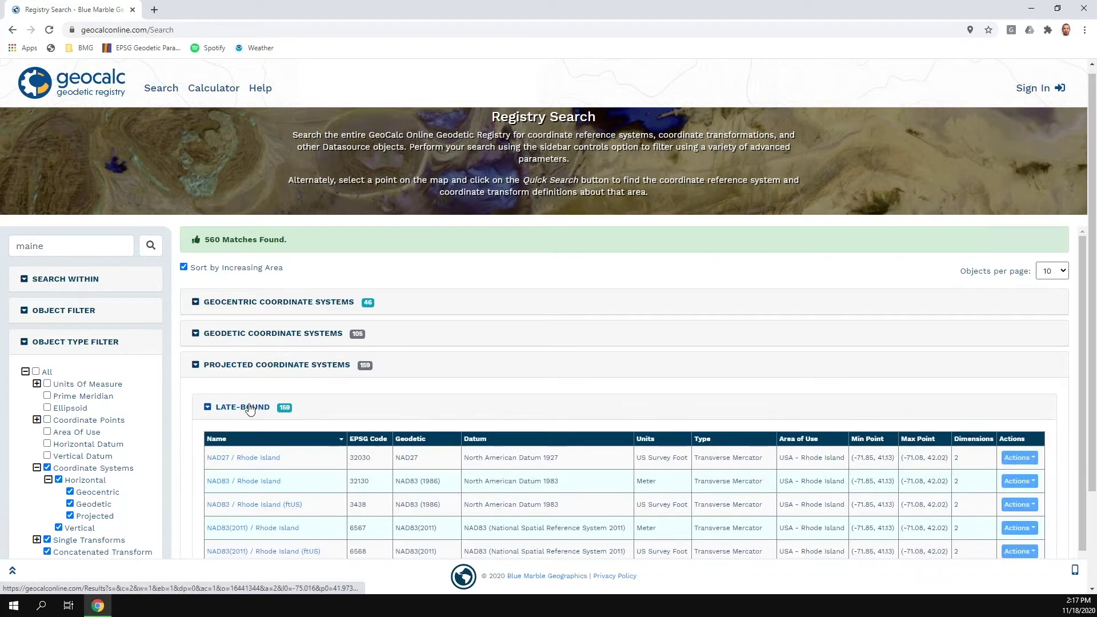
{"action": "scroll", "coordinate": [389, 380], "scroll_direction": "down", "scroll_amount": 3}
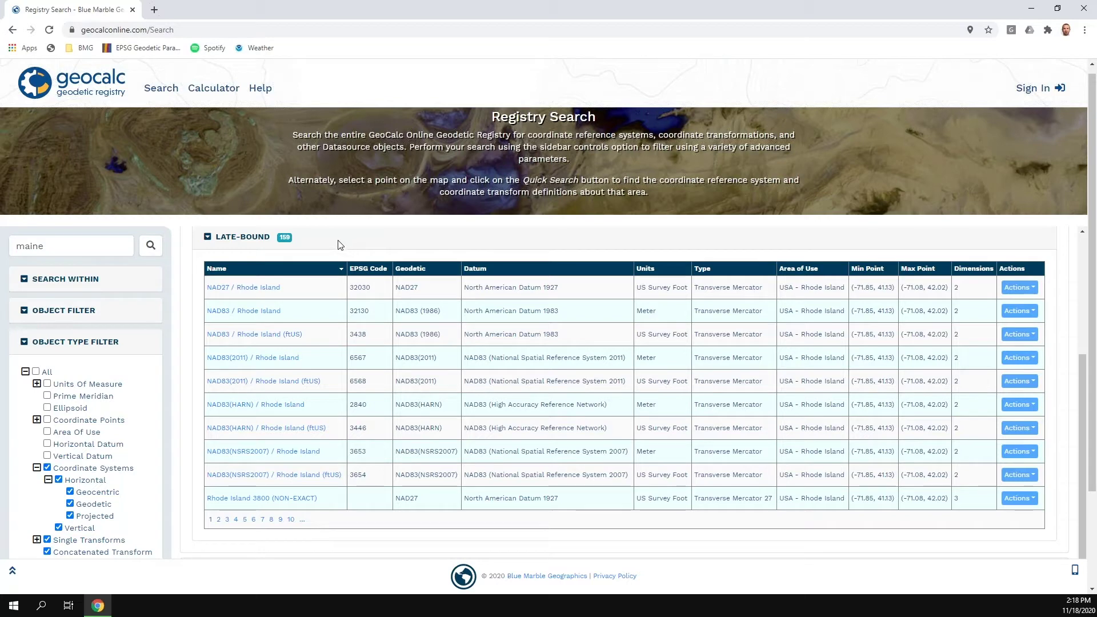
Step: Start a fresh registry search and search for "maine"
{"action": "double_click", "coordinate": [90, 243]}
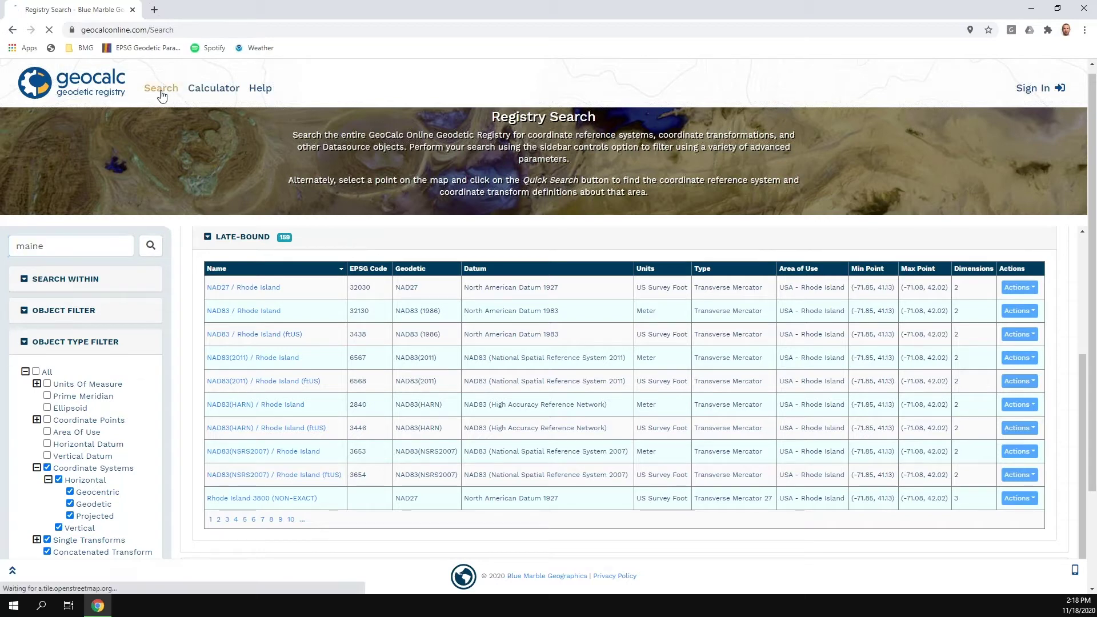
{"action": "left_click", "coordinate": [161, 88]}
{"action": "left_click", "coordinate": [66, 249]}
{"action": "type", "text": "maine"}
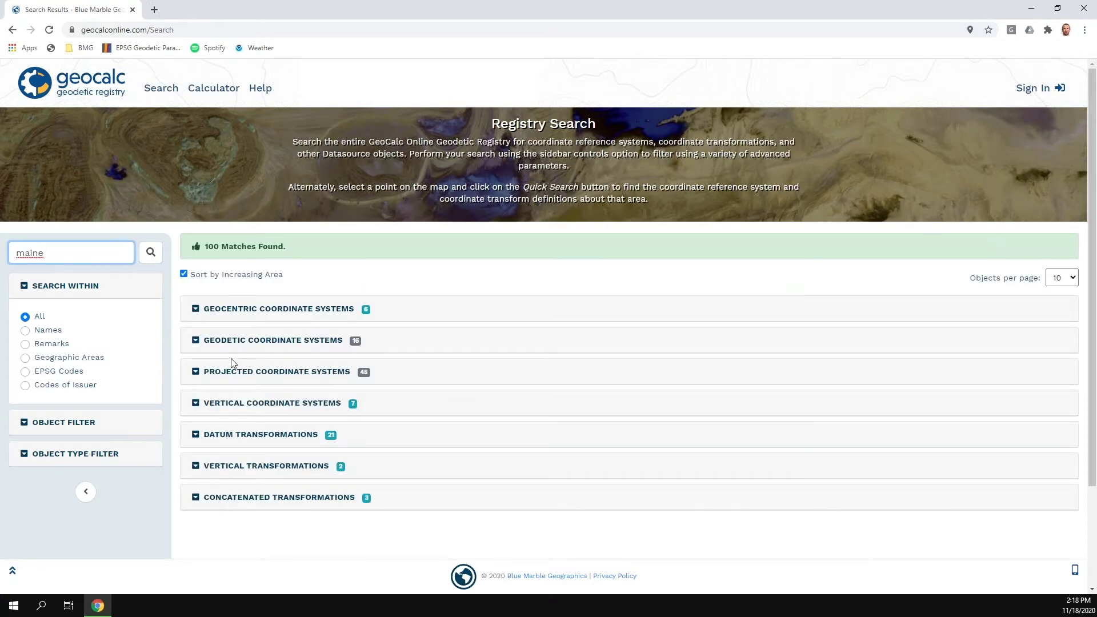
Step: Expand the late-bound projected coordinate systems matching "maine" and look through the list
{"action": "left_click", "coordinate": [199, 372]}
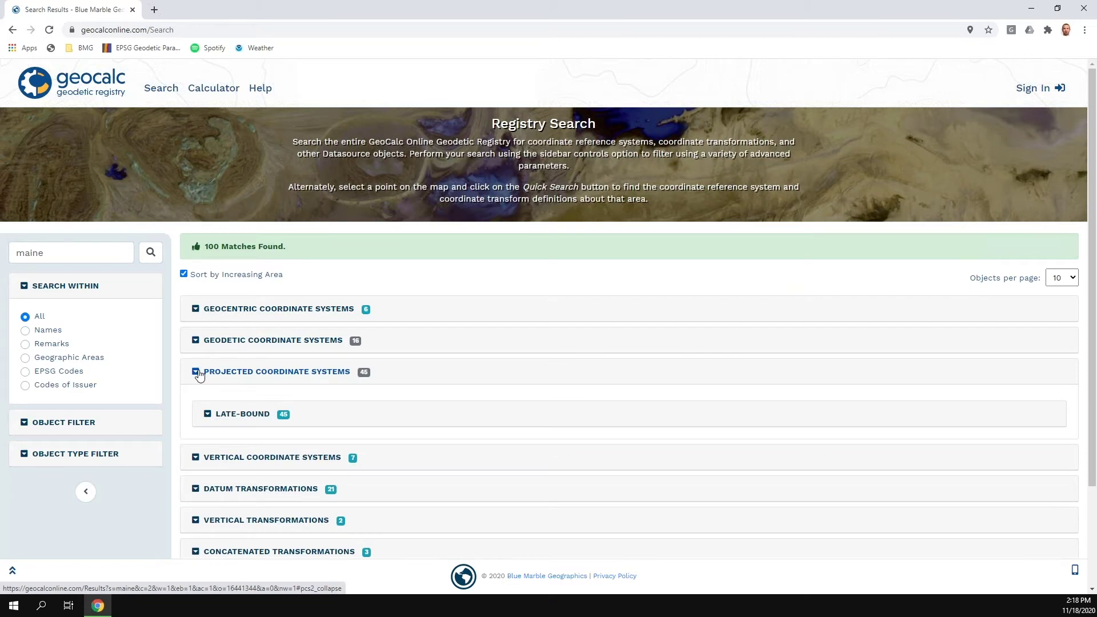
{"action": "left_click", "coordinate": [218, 415]}
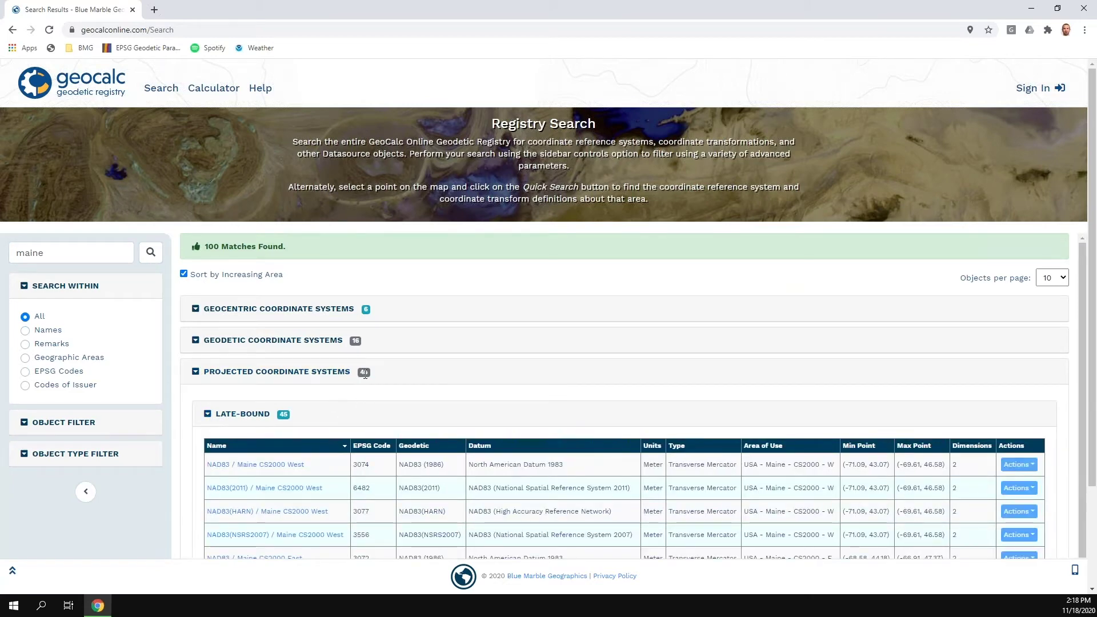
{"action": "scroll", "coordinate": [366, 380], "scroll_direction": "down", "scroll_amount": 1}
{"action": "scroll", "coordinate": [366, 371], "scroll_direction": "down", "scroll_amount": 1}
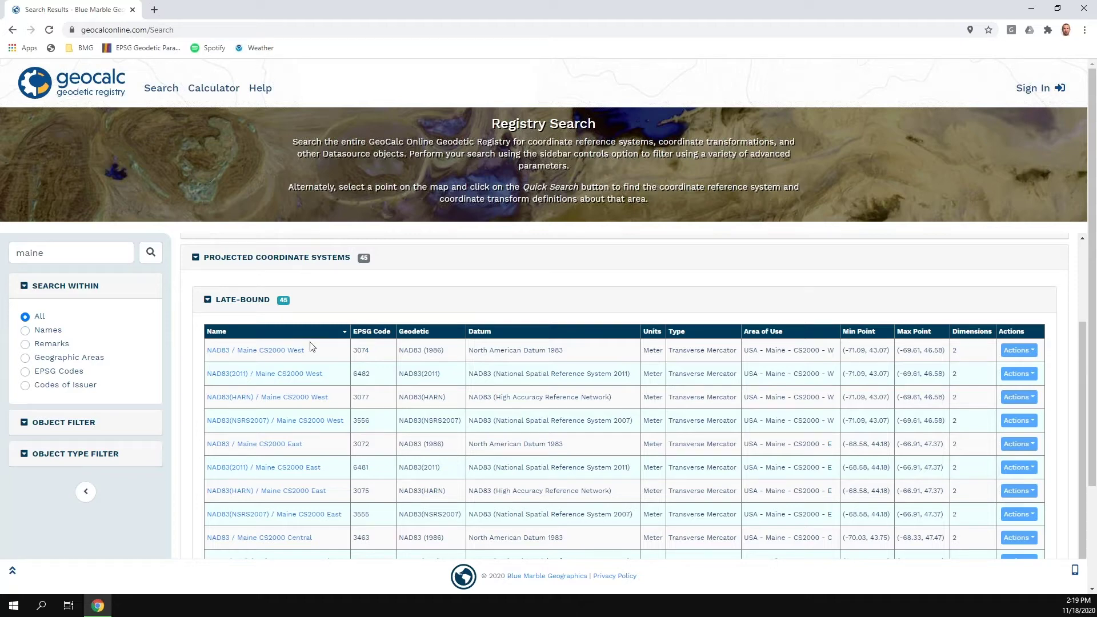
Step: Open the NAD83 / Maine CS2000 West definition and examine its geodetic and projection parameters and its area of use
{"action": "left_click", "coordinate": [273, 349]}
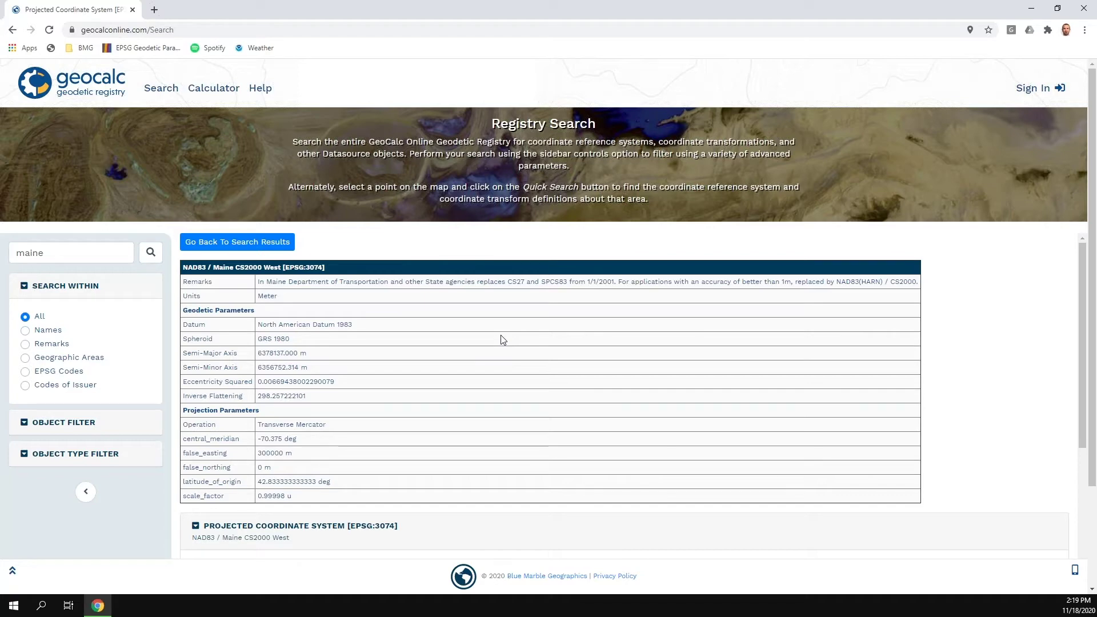
{"action": "scroll", "coordinate": [500, 339], "scroll_direction": "down", "scroll_amount": 5}
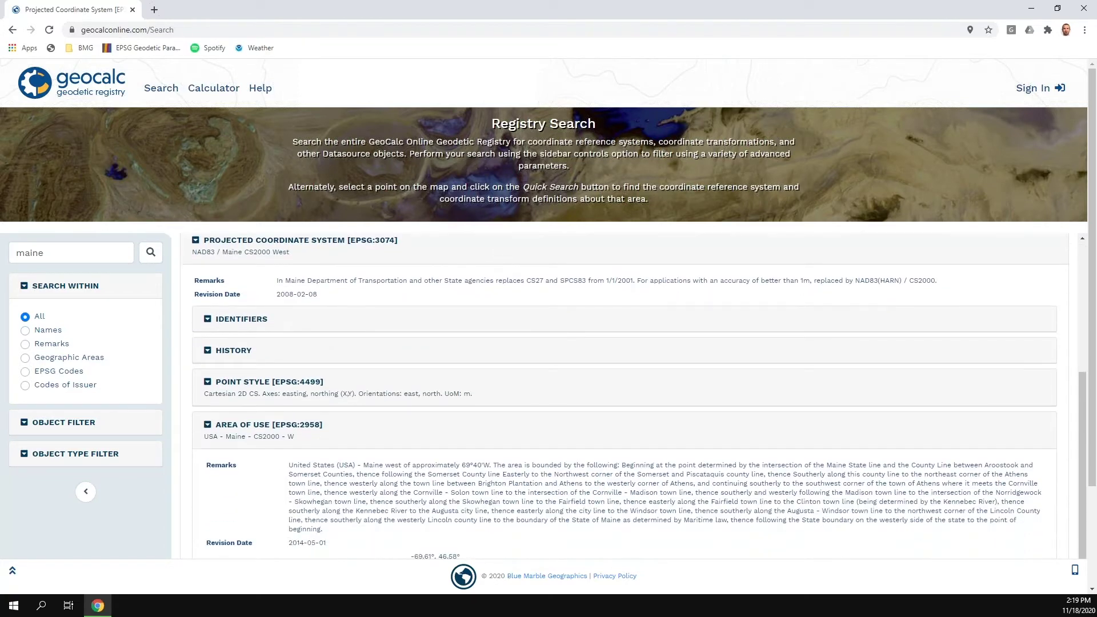
{"action": "scroll", "coordinate": [635, 395], "scroll_direction": "down", "scroll_amount": 4}
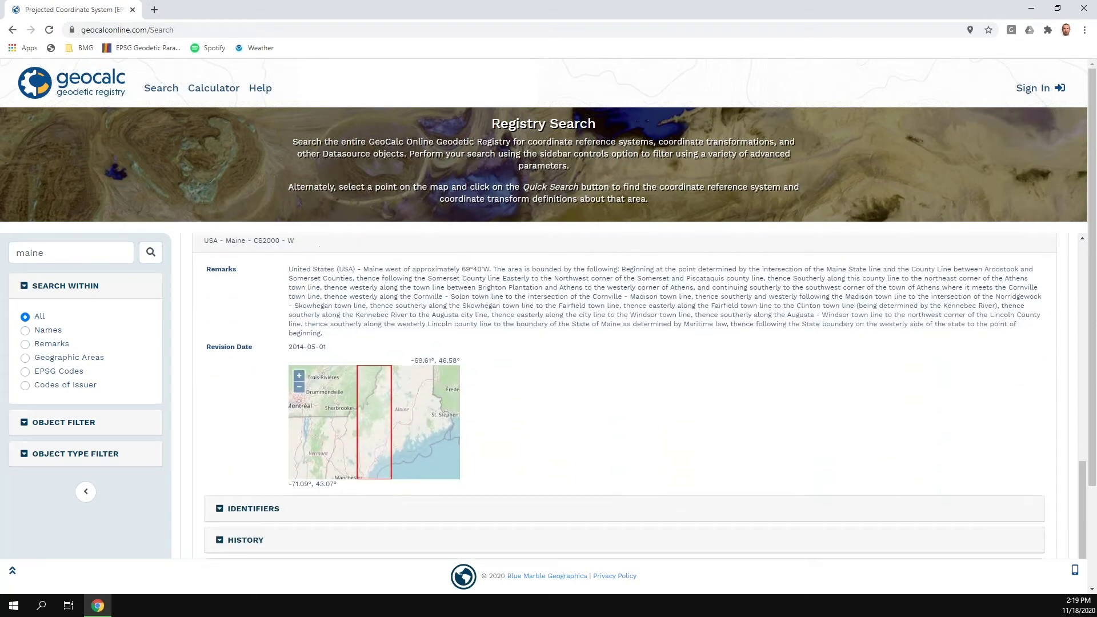
{"action": "scroll", "coordinate": [629, 342], "scroll_direction": "down", "scroll_amount": 2}
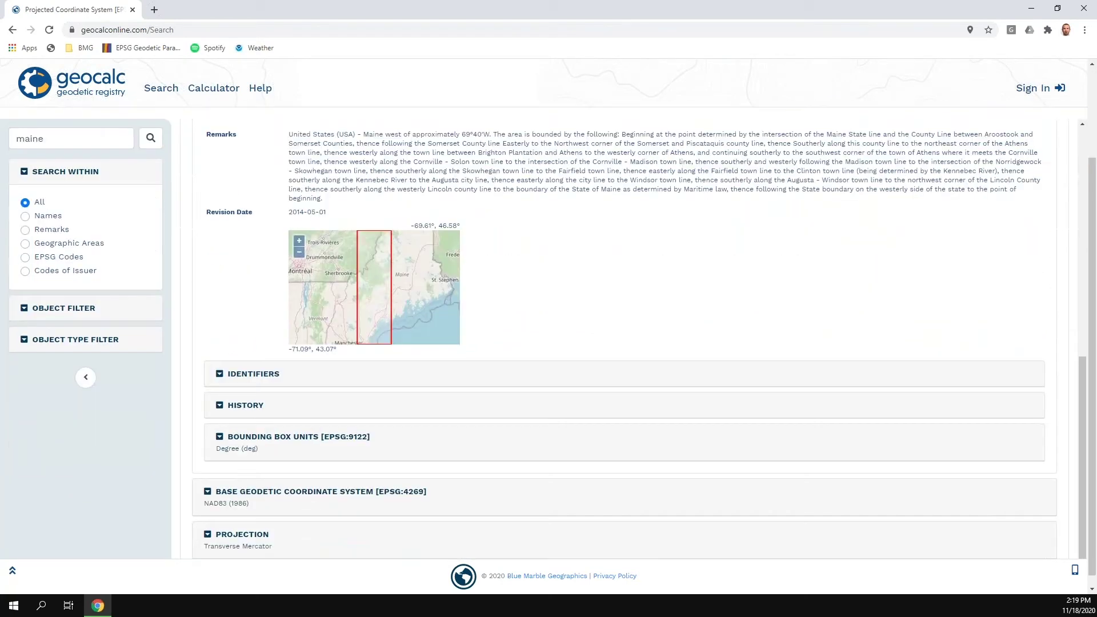
{"action": "scroll", "coordinate": [628, 343], "scroll_direction": "down", "scroll_amount": 1}
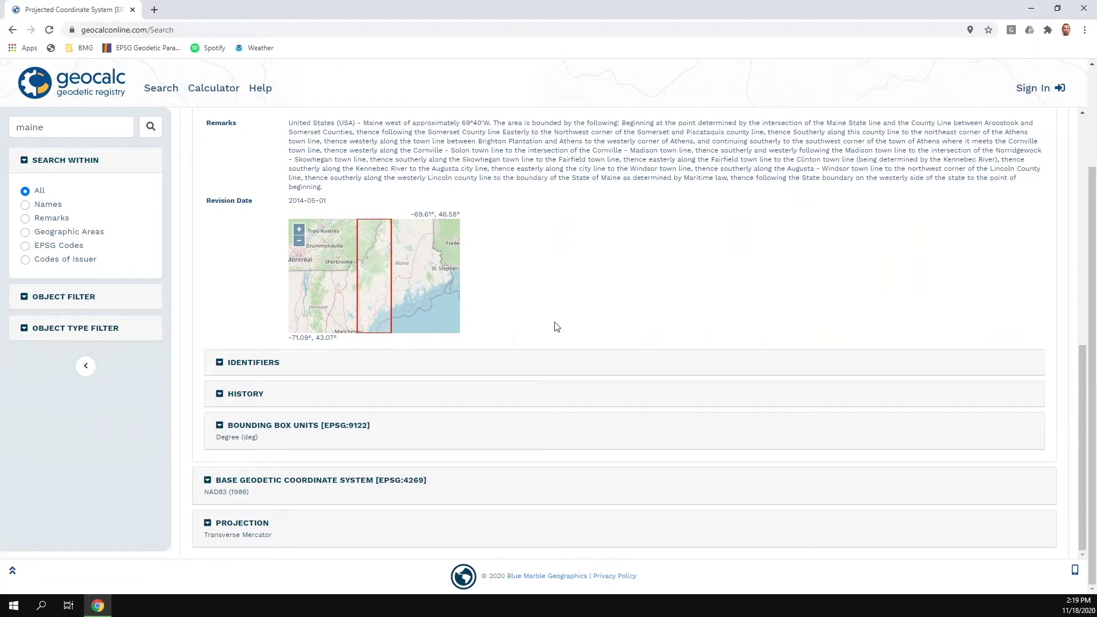
{"action": "scroll", "coordinate": [553, 326], "scroll_direction": "up", "scroll_amount": 5}
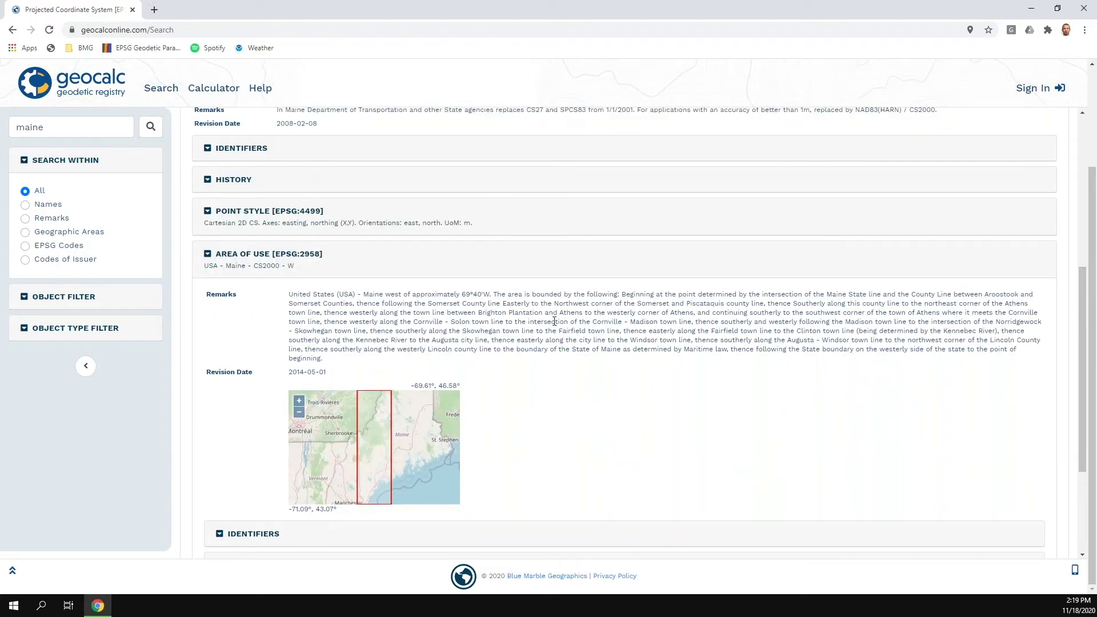
{"action": "scroll", "coordinate": [553, 323], "scroll_direction": "up", "scroll_amount": 5}
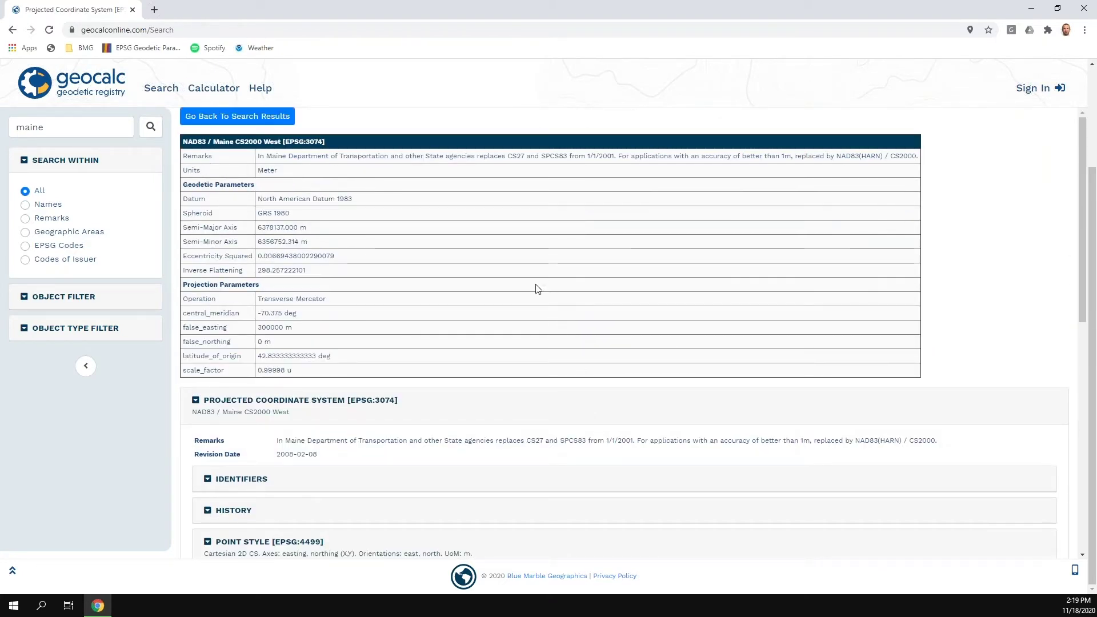
Step: Return to the "maine" search results and sign in to the registry account
{"action": "left_click", "coordinate": [260, 118]}
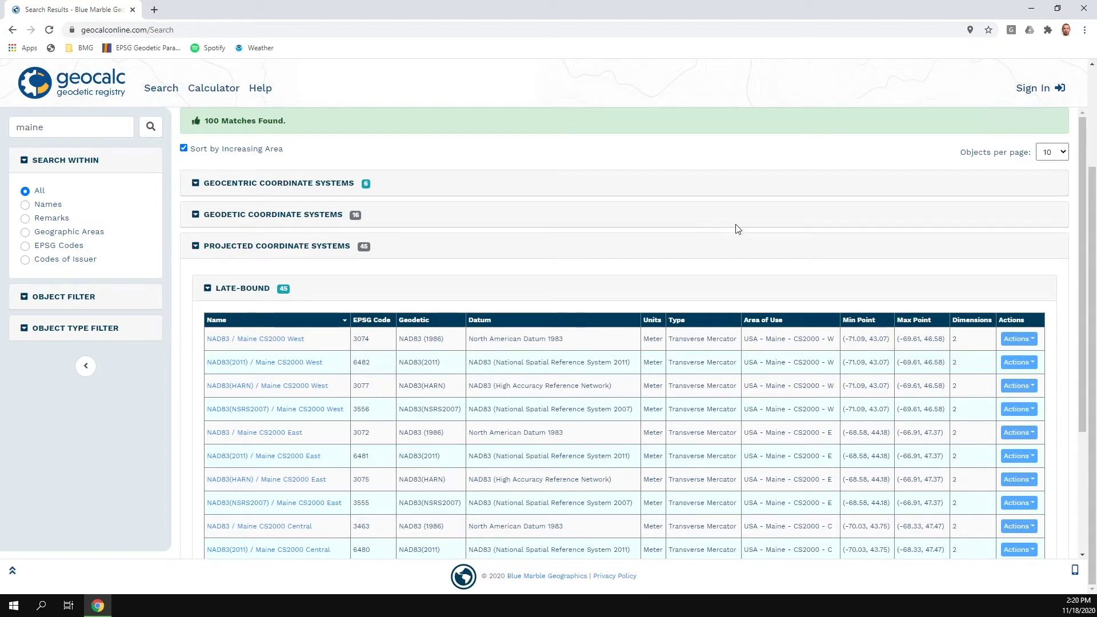
{"action": "left_click", "coordinate": [1034, 342]}
{"action": "left_click", "coordinate": [1046, 89]}
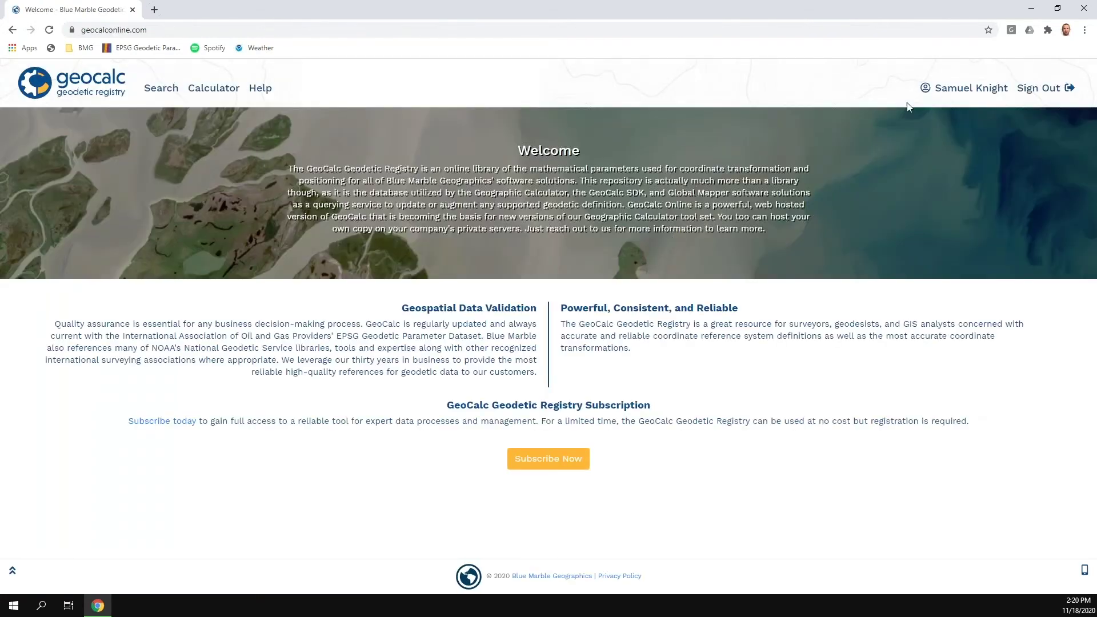
Step: Open the registry search and search all fields for "maine"
{"action": "left_click", "coordinate": [159, 88]}
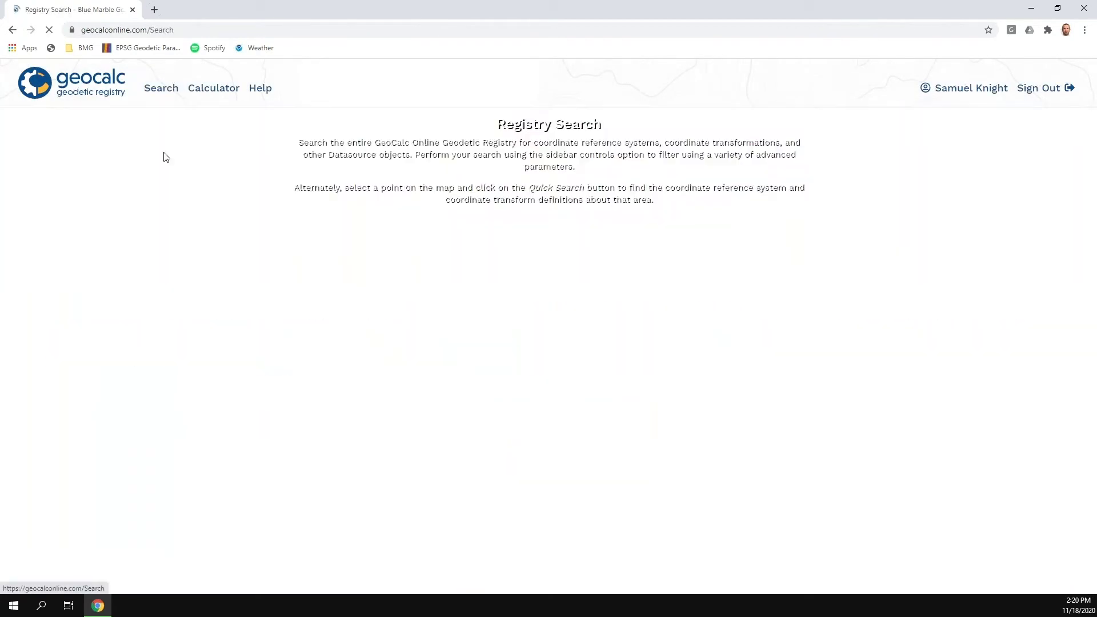
{"action": "left_click", "coordinate": [49, 252]}
{"action": "type", "text": "maine"}
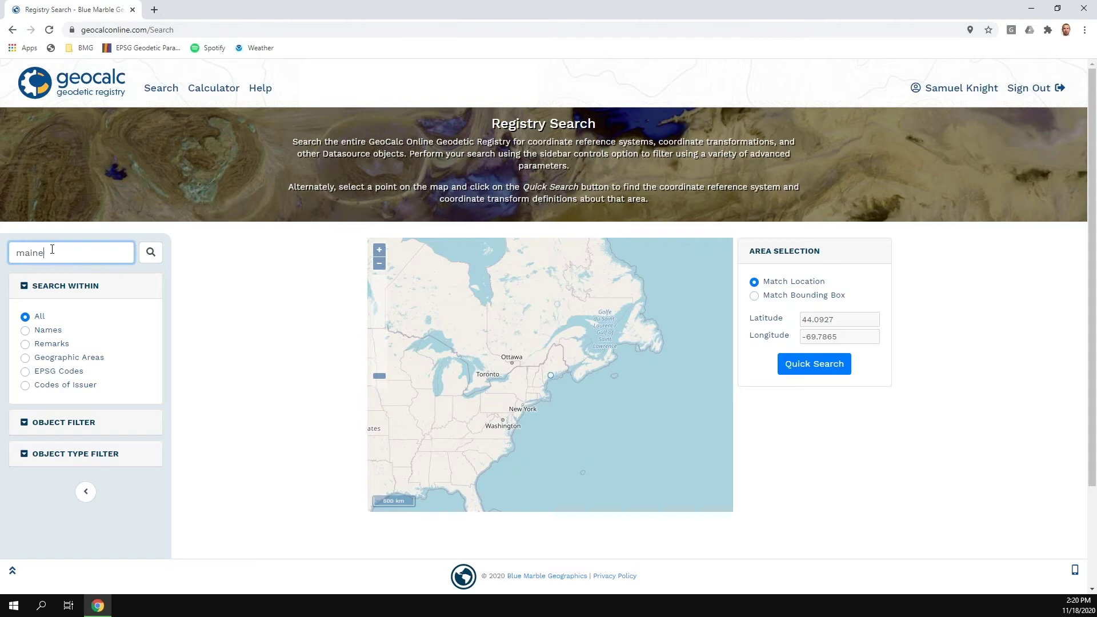
{"action": "key", "text": "Return"}
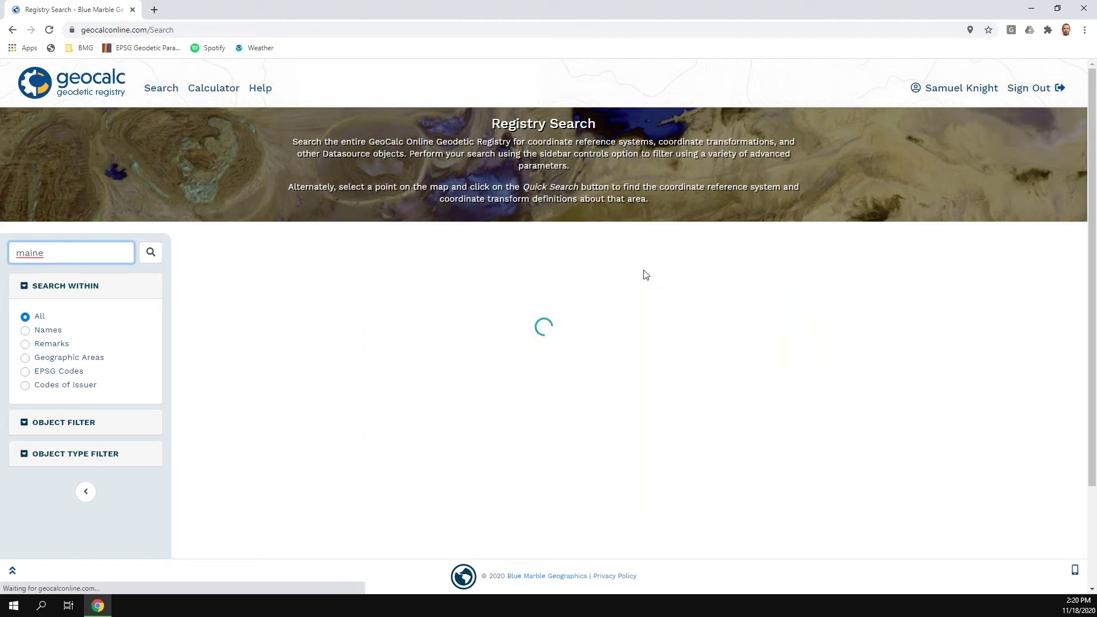
Step: Open the print definition of NAD83 / Maine CS2000 West and look through its parameters, identifiers and area of use
{"action": "left_click", "coordinate": [1018, 464]}
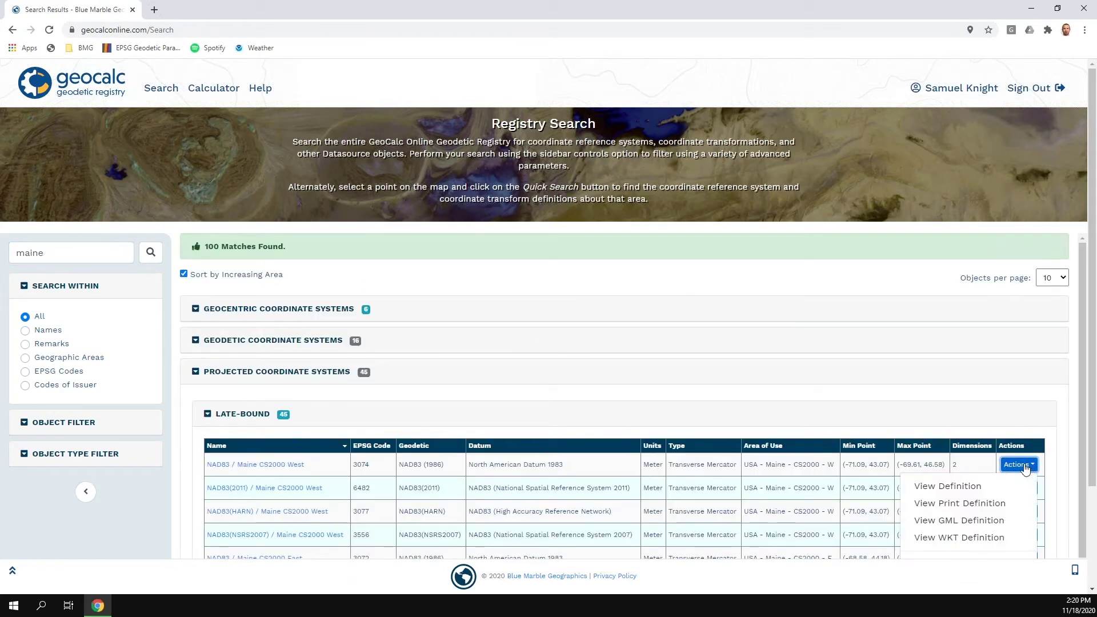
{"action": "scroll", "coordinate": [1019, 463], "scroll_direction": "down", "scroll_amount": 2}
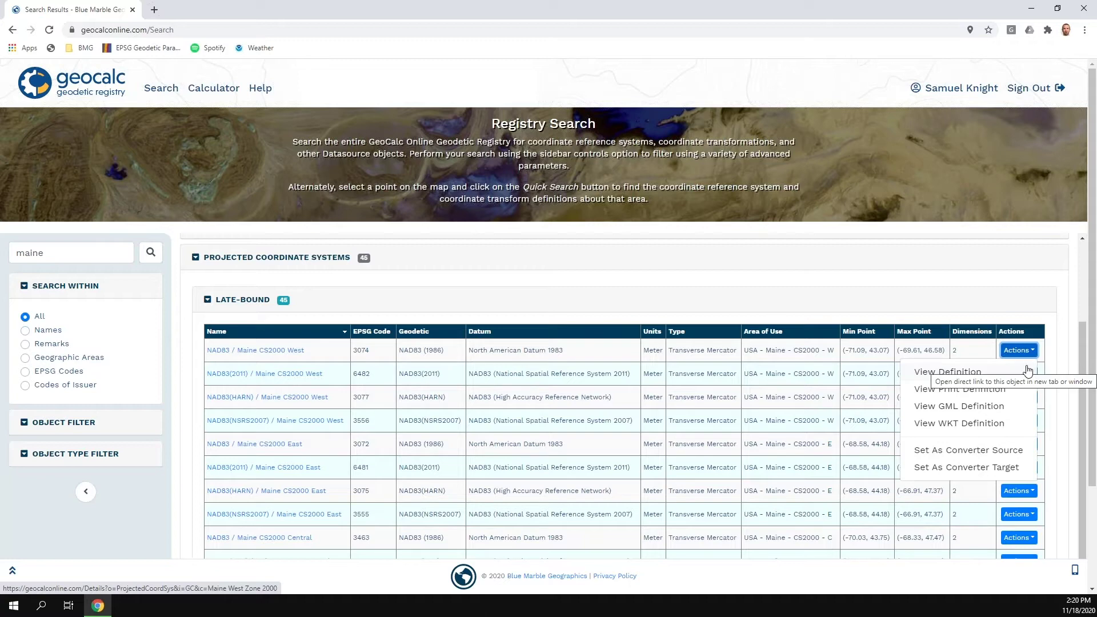
{"action": "left_click", "coordinate": [986, 389]}
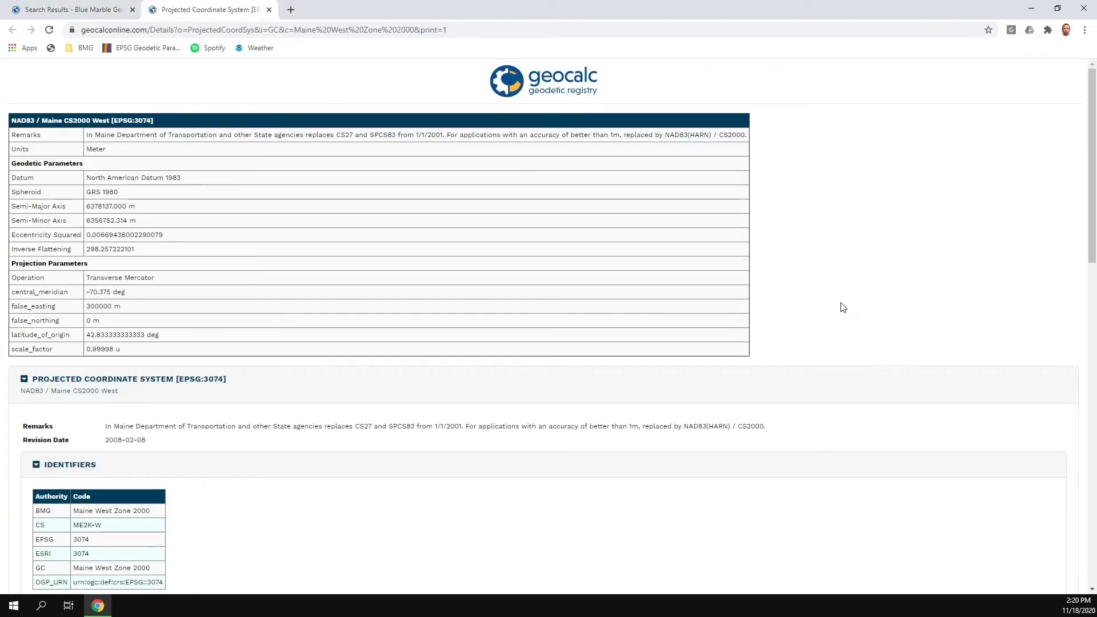
{"action": "scroll", "coordinate": [843, 306], "scroll_direction": "down", "scroll_amount": 7}
{"action": "scroll", "coordinate": [836, 306], "scroll_direction": "down", "scroll_amount": 8}
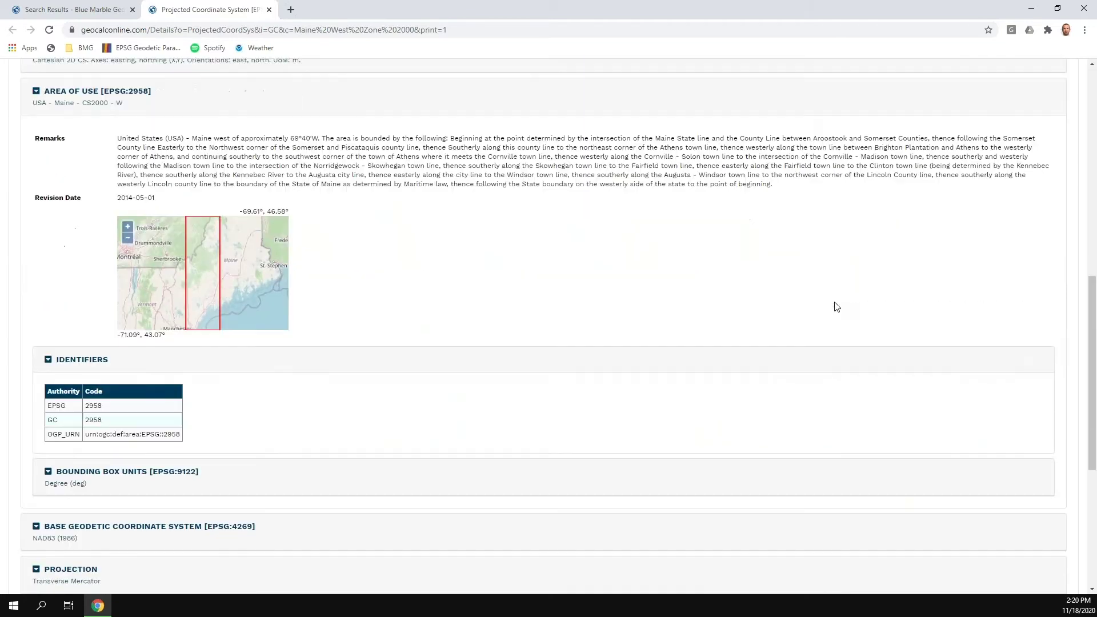
{"action": "scroll", "coordinate": [835, 306], "scroll_direction": "up", "scroll_amount": 12}
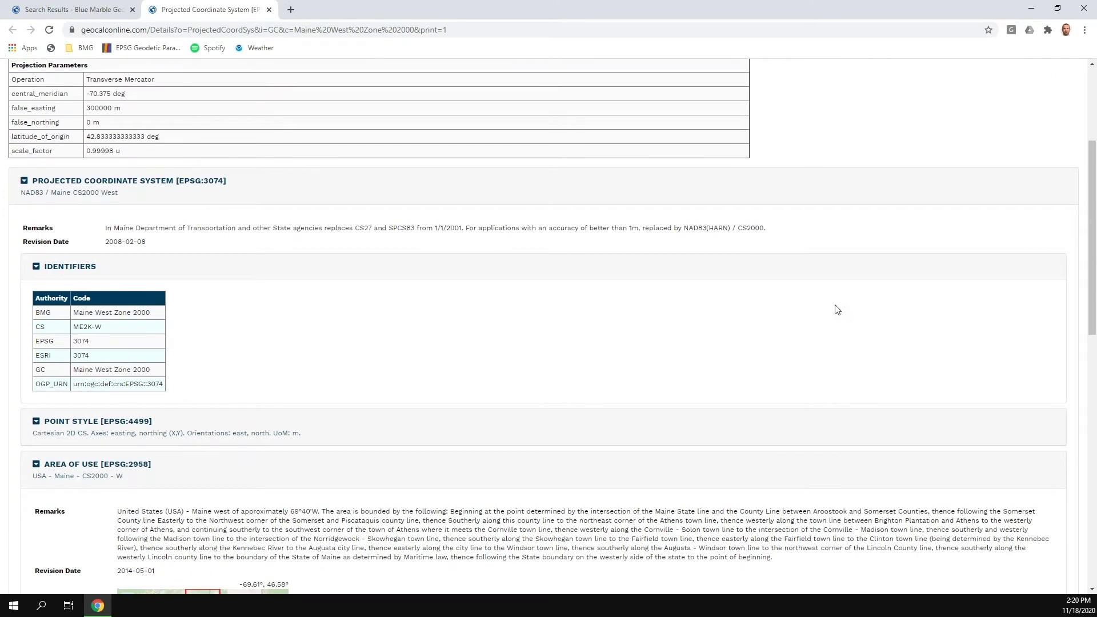
{"action": "scroll", "coordinate": [835, 309], "scroll_direction": "up", "scroll_amount": 4}
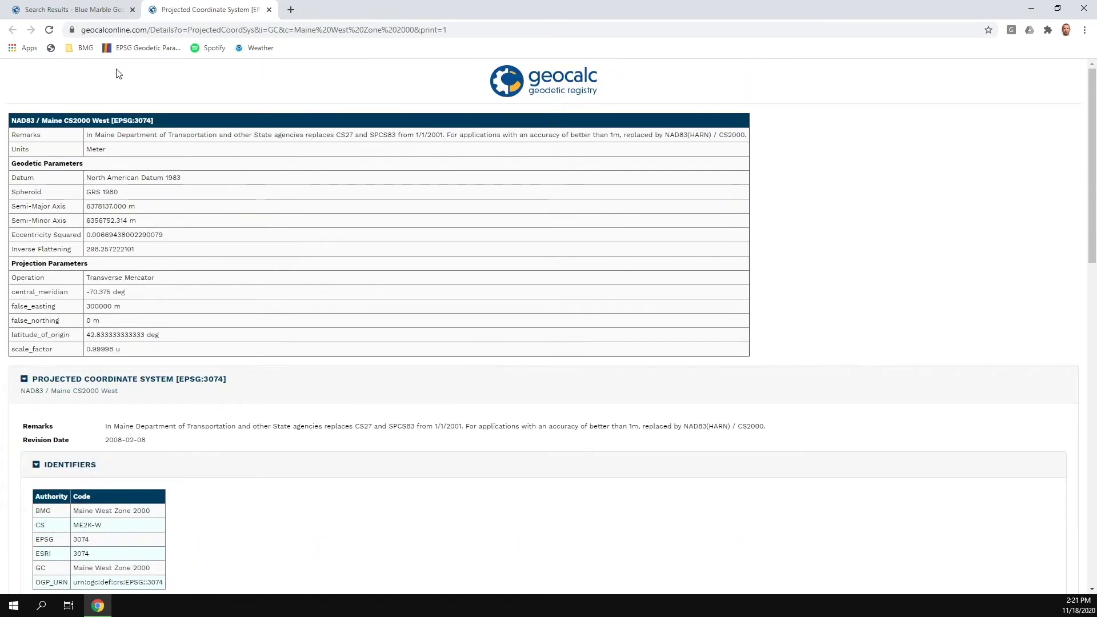
Step: View the WKT definition of NAD83 / Maine CS2000 West, and go back to that system's available actions in the search results
{"action": "left_click", "coordinate": [74, 9]}
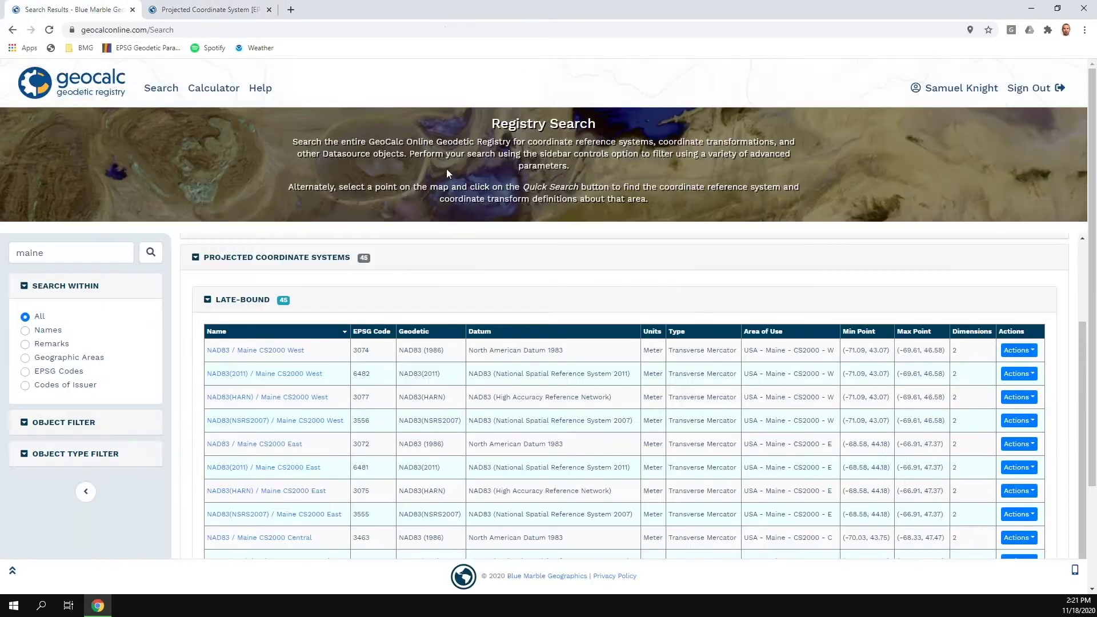
{"action": "left_click", "coordinate": [1033, 350]}
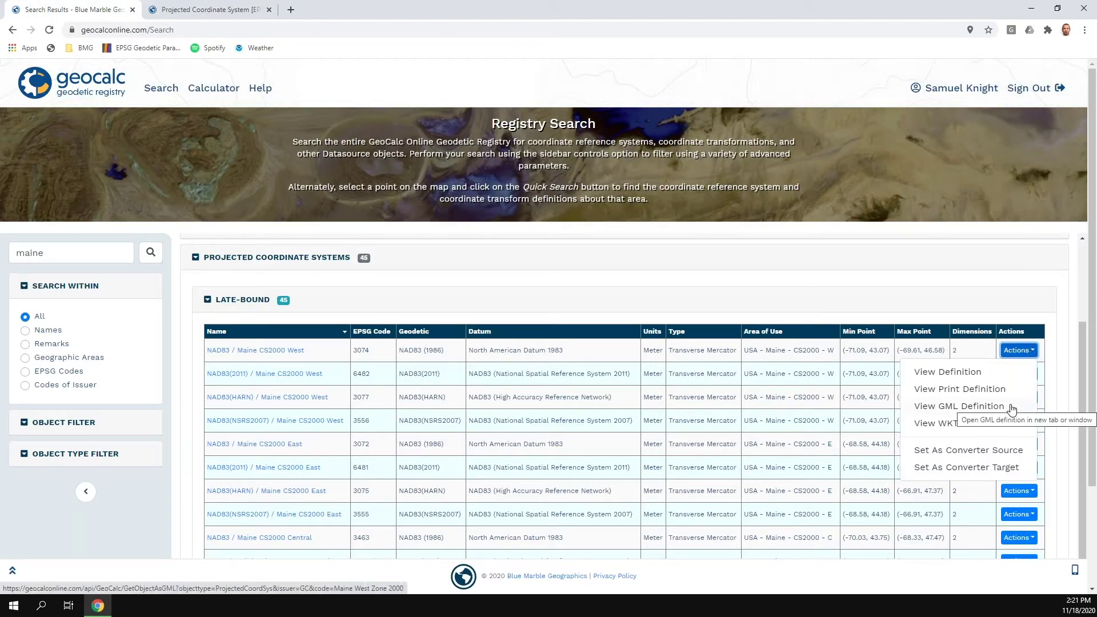
{"action": "left_click", "coordinate": [1006, 430]}
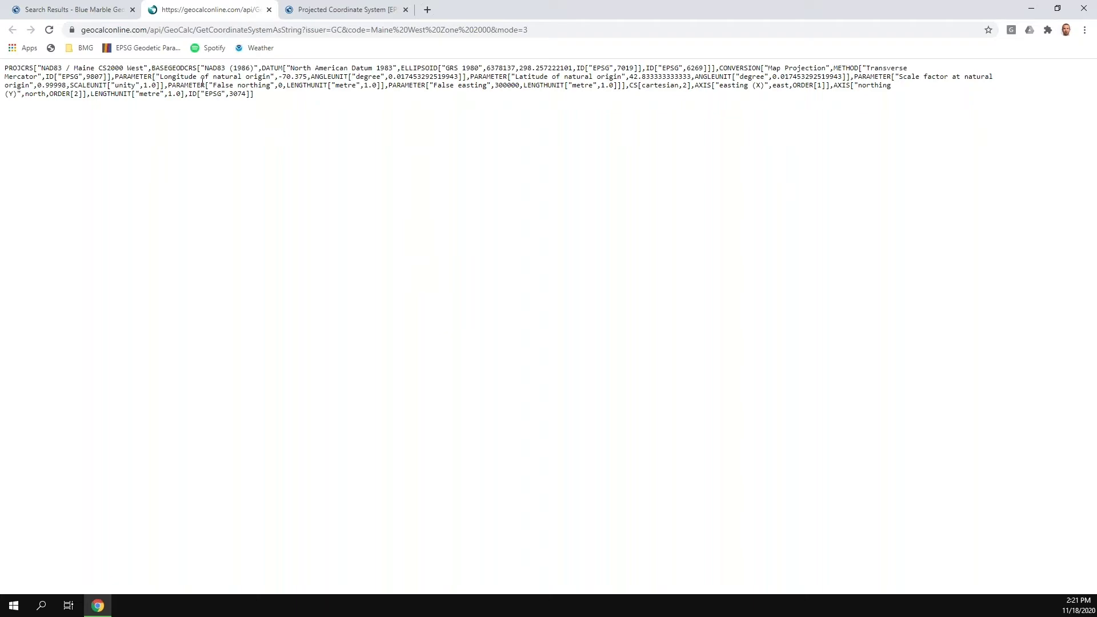
{"action": "left_click", "coordinate": [84, 10]}
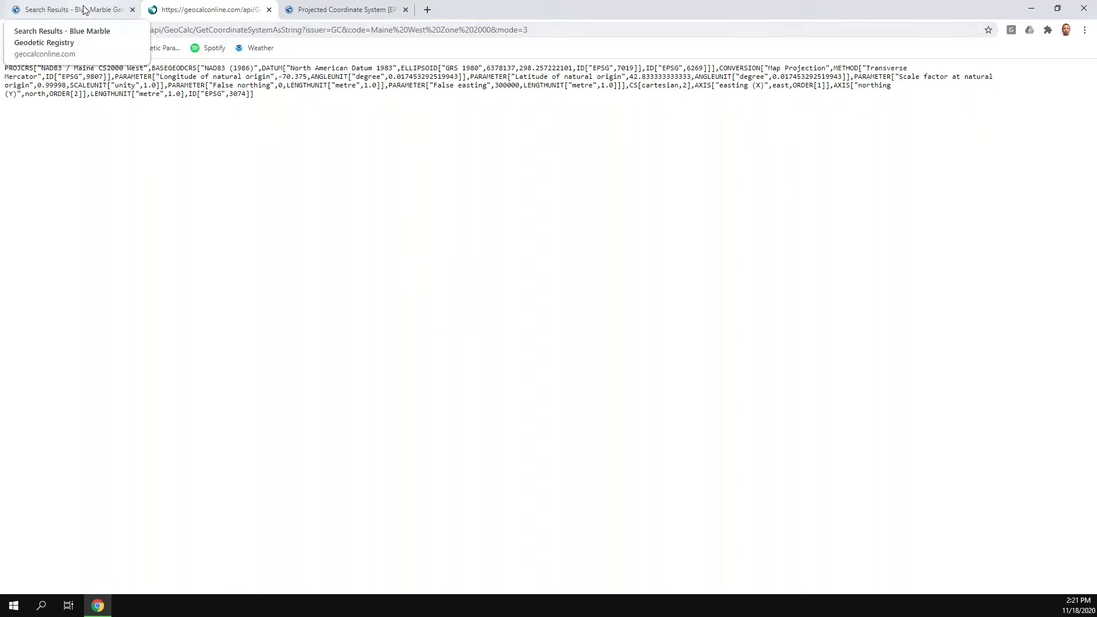
{"action": "left_click", "coordinate": [1032, 352]}
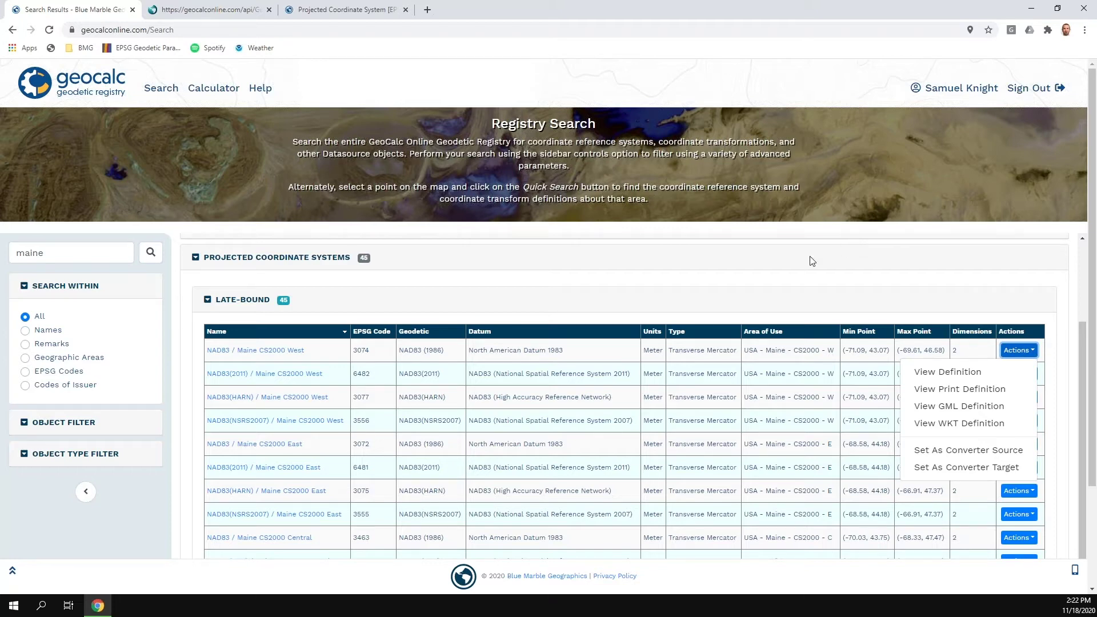
Step: Open the Point-to-Point Calculator and set the source horizontal coordinate system to NAD83(2011) from the geodetic systems for the United States
{"action": "left_click", "coordinate": [223, 95]}
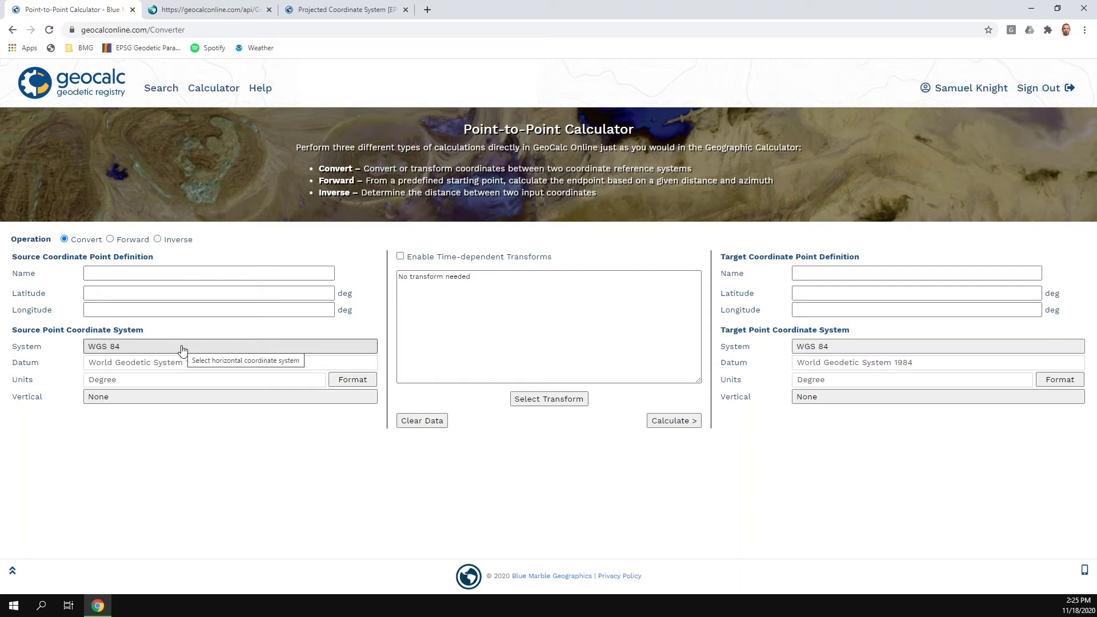
{"action": "left_click", "coordinate": [132, 348]}
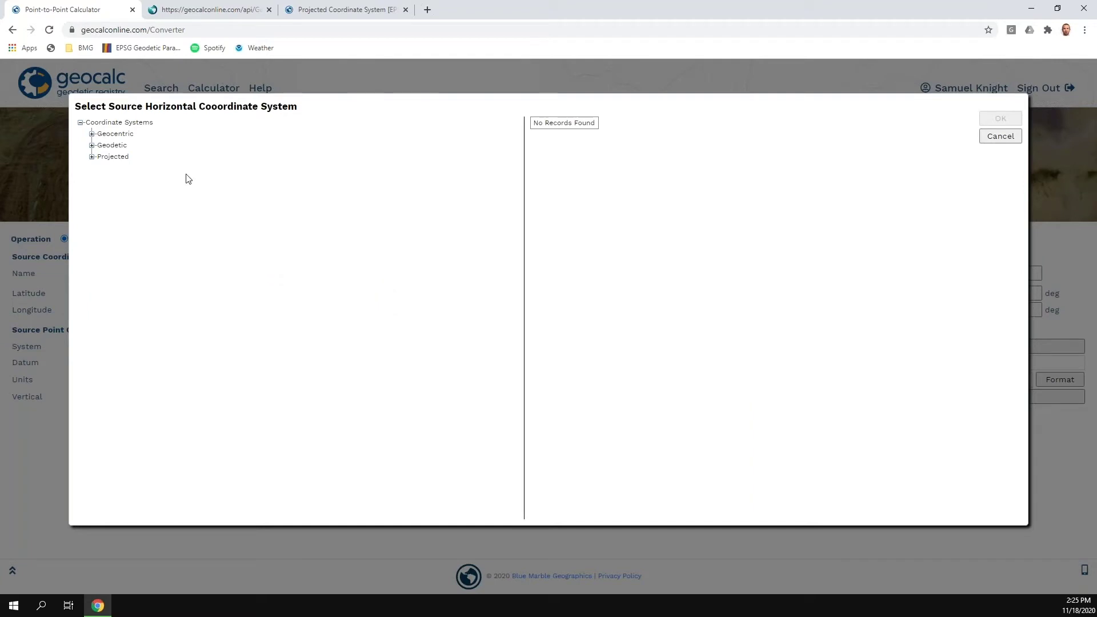
{"action": "left_click", "coordinate": [91, 146]}
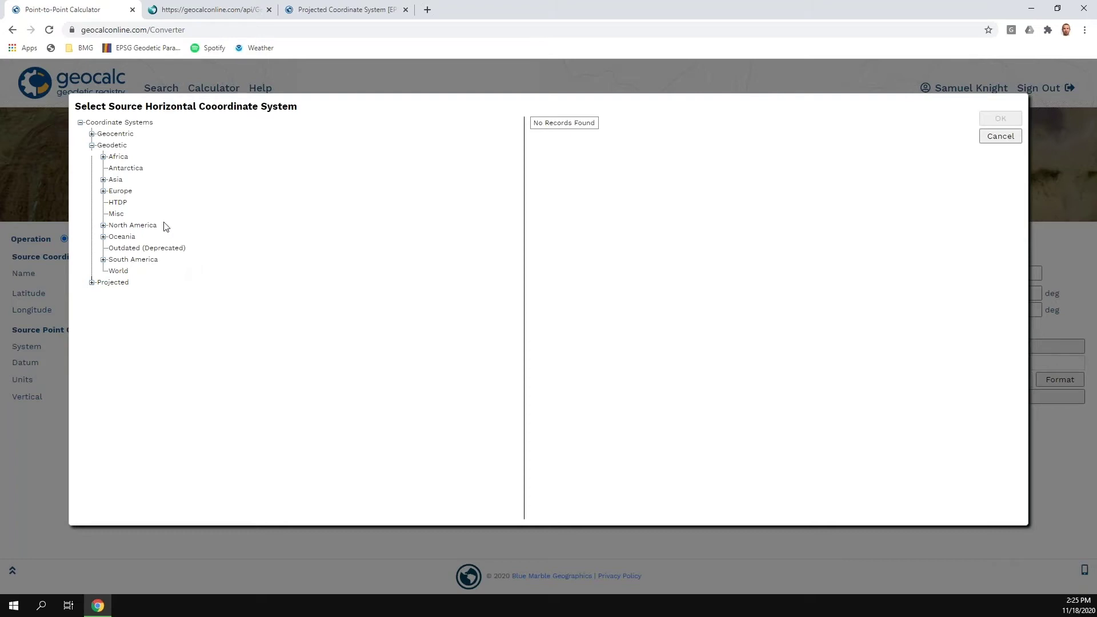
{"action": "left_click", "coordinate": [103, 225]}
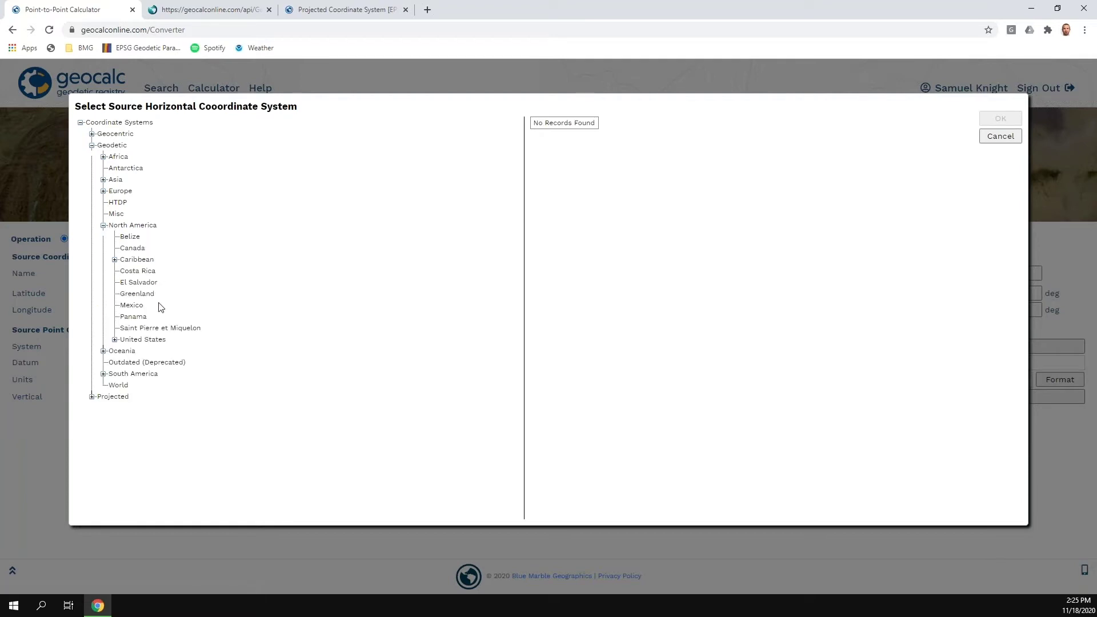
{"action": "left_click", "coordinate": [143, 225]}
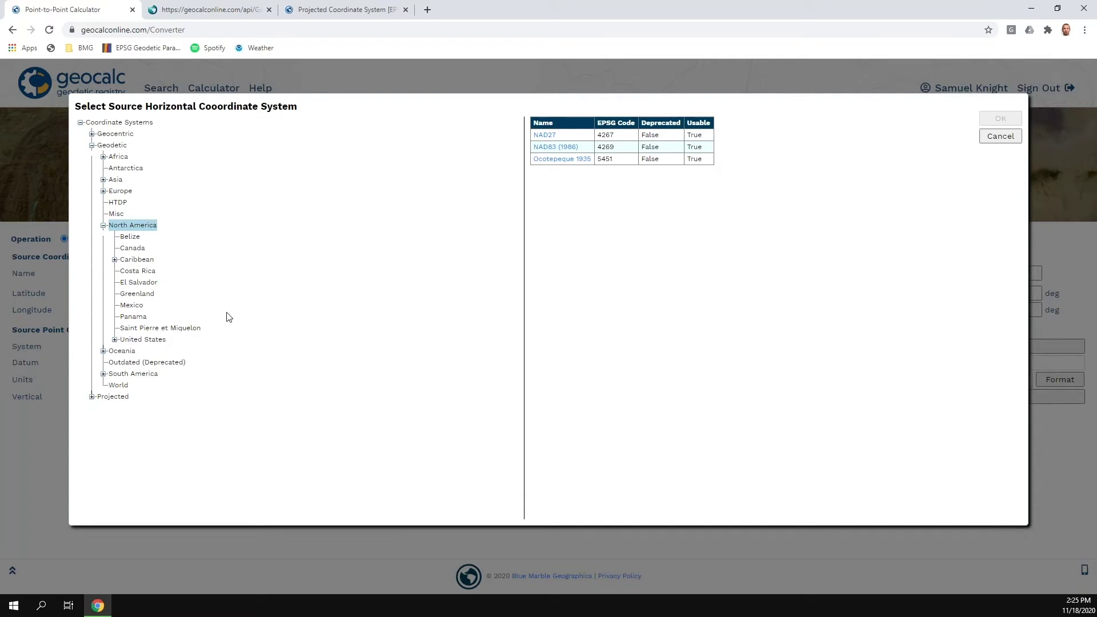
{"action": "left_click", "coordinate": [115, 339]}
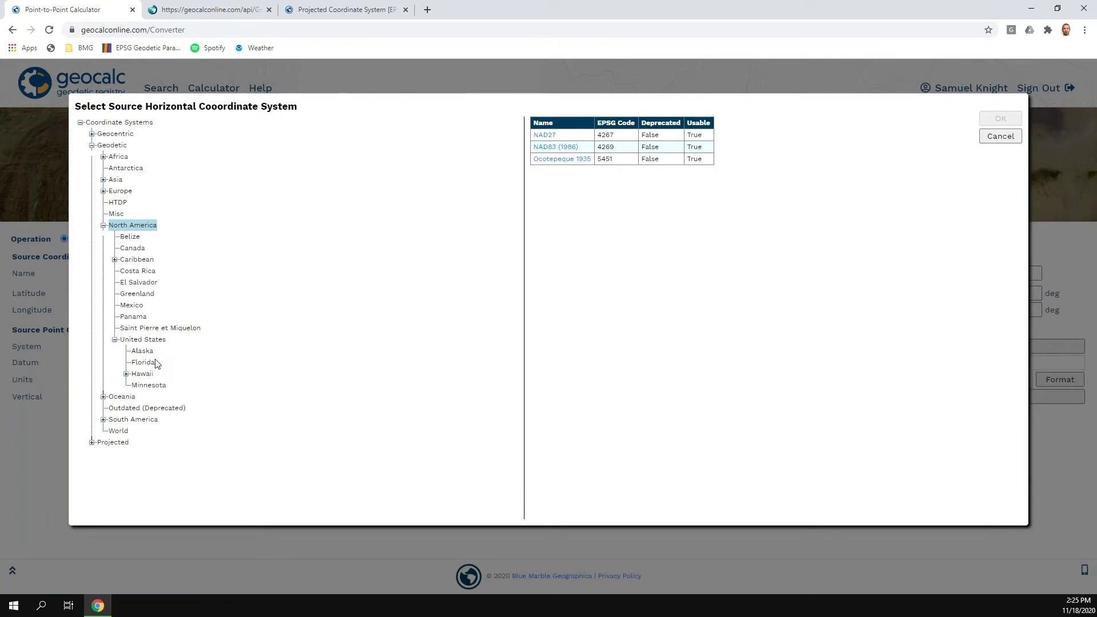
{"action": "left_click", "coordinate": [158, 339]}
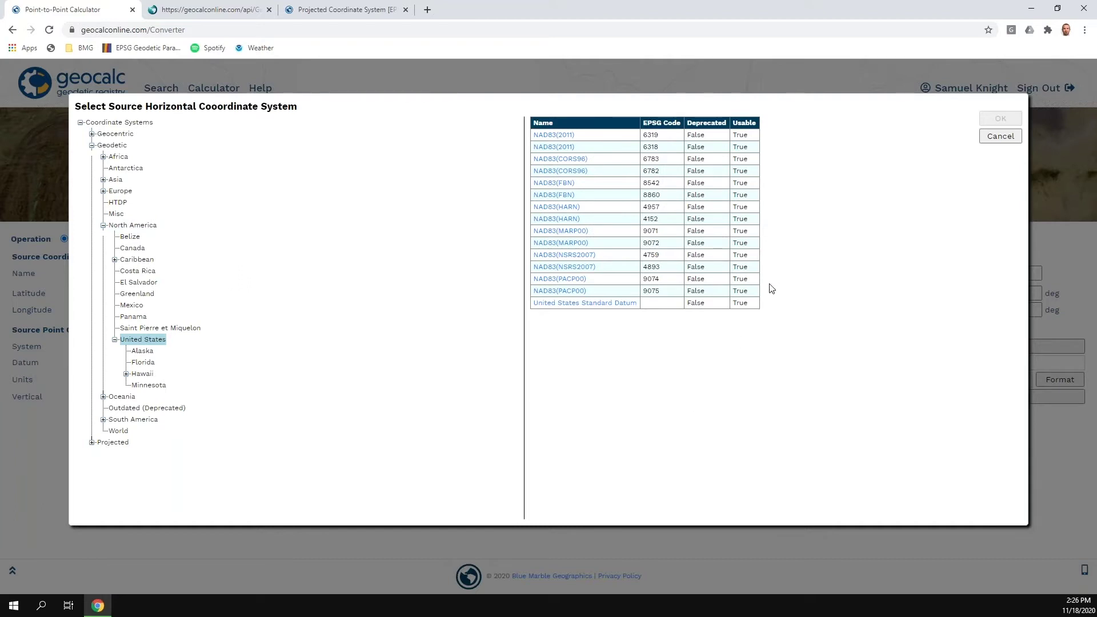
{"action": "left_click", "coordinate": [553, 137]}
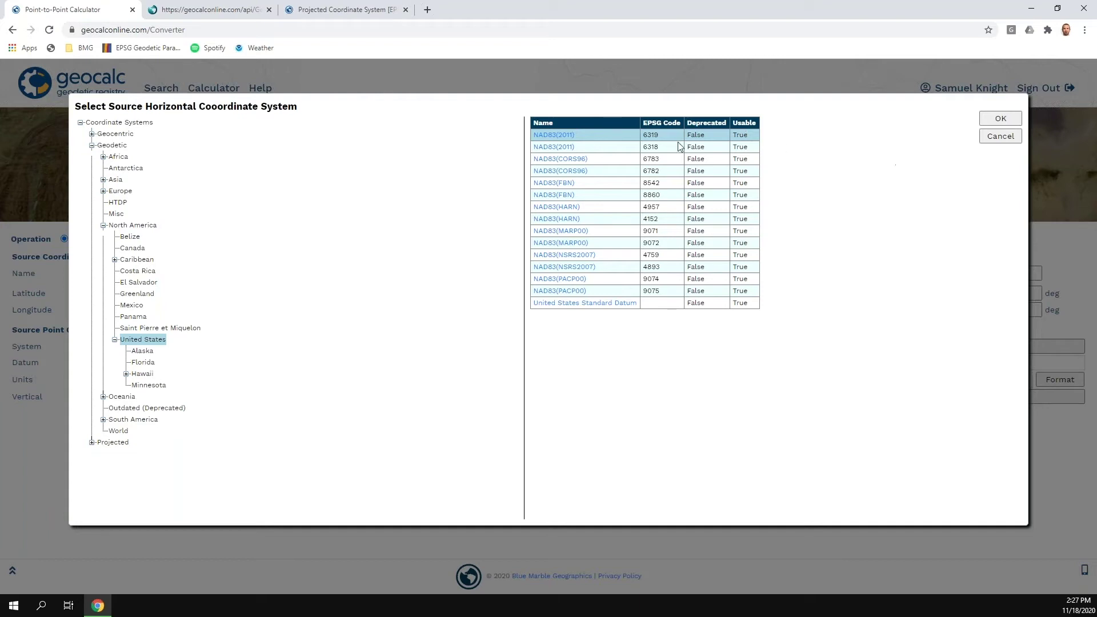
{"action": "left_click", "coordinate": [563, 139]}
{"action": "left_click", "coordinate": [1000, 118]}
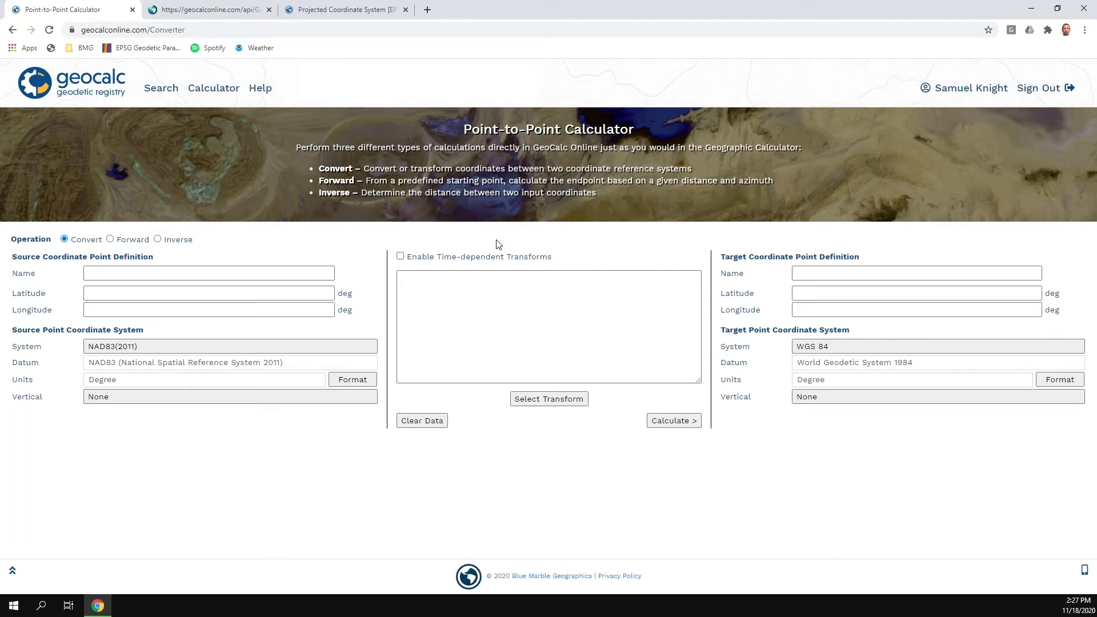
Step: Enter source latitude 44 and longitude -70, and select the transform to WGS 84 that uses Geocon11 and NAD83(NSRS2007) to WGS 84 (1)
{"action": "left_click", "coordinate": [328, 294]}
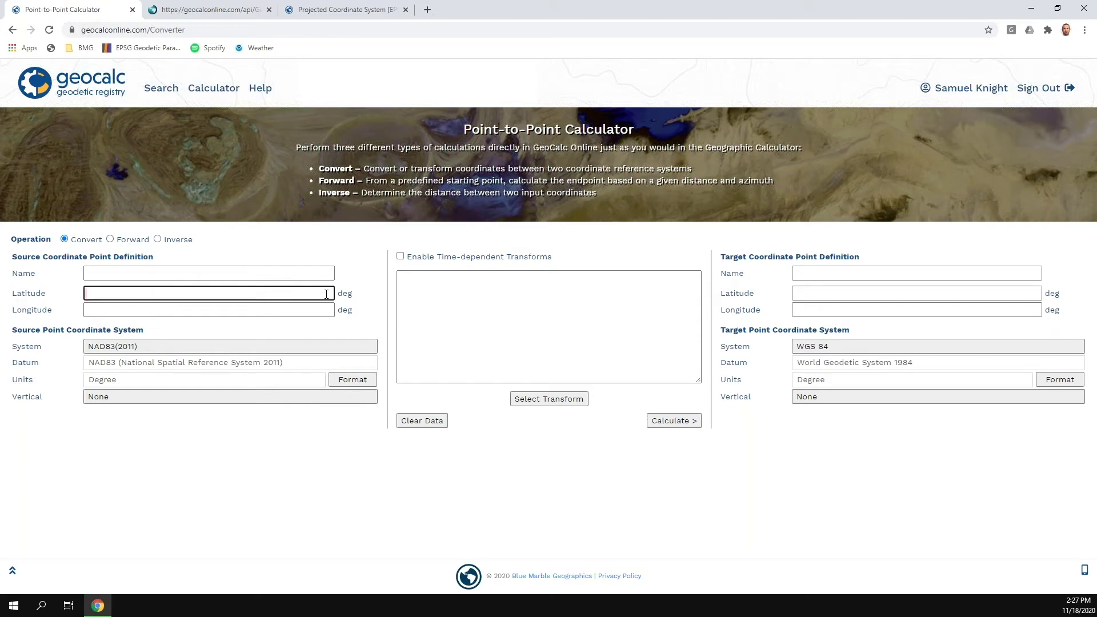
{"action": "type", "text": "44"}
{"action": "left_click", "coordinate": [312, 309]}
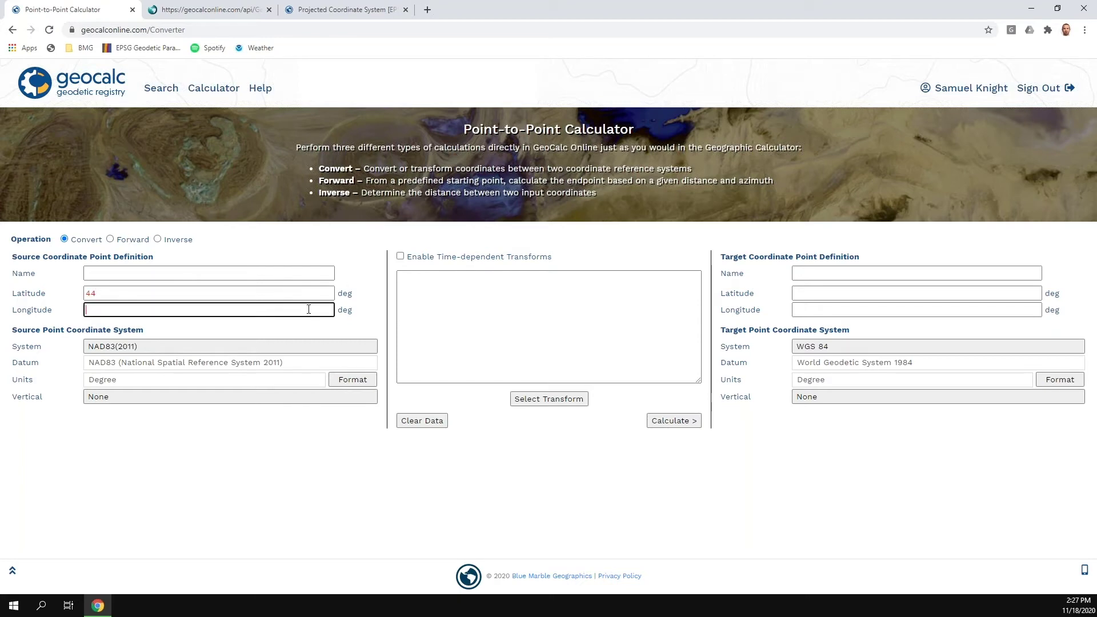
{"action": "type", "text": "-70"}
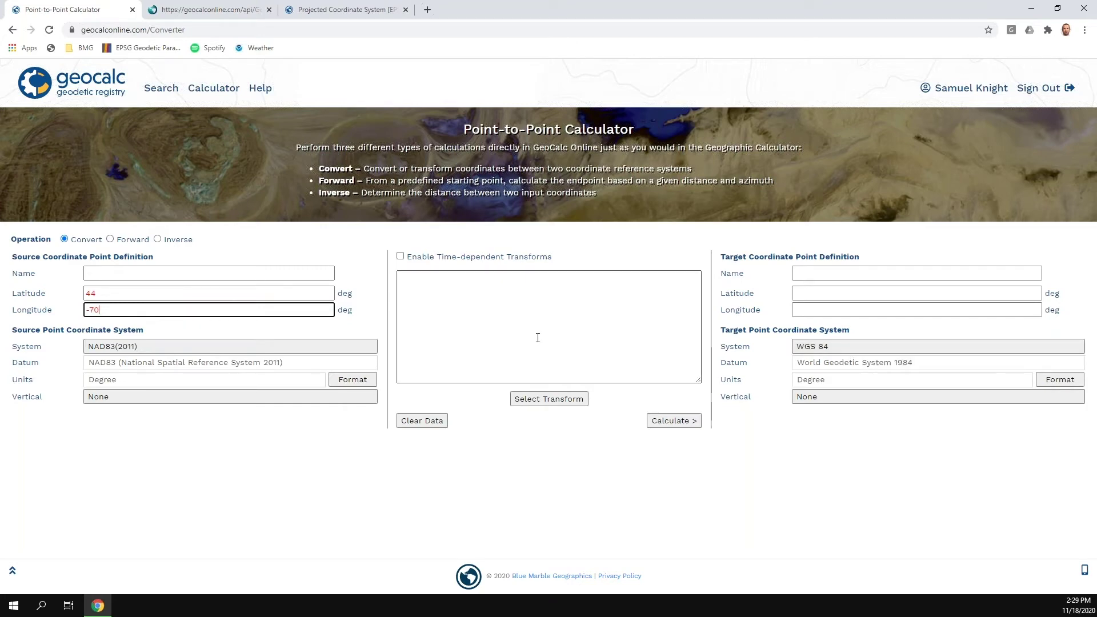
{"action": "left_click", "coordinate": [545, 402]}
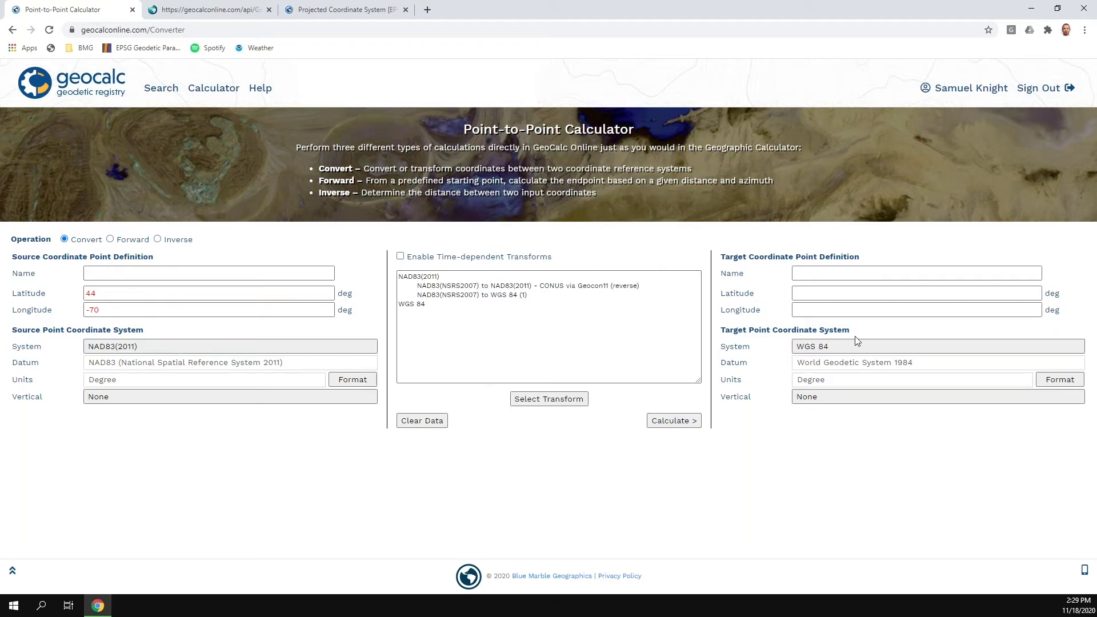
Step: Set the target horizontal coordinate system to NAD27 from geodetic North America and select the NADCON 5 CONUS transform path from NAD83(2011)
{"action": "left_click", "coordinate": [843, 350]}
{"action": "left_click", "coordinate": [92, 145]}
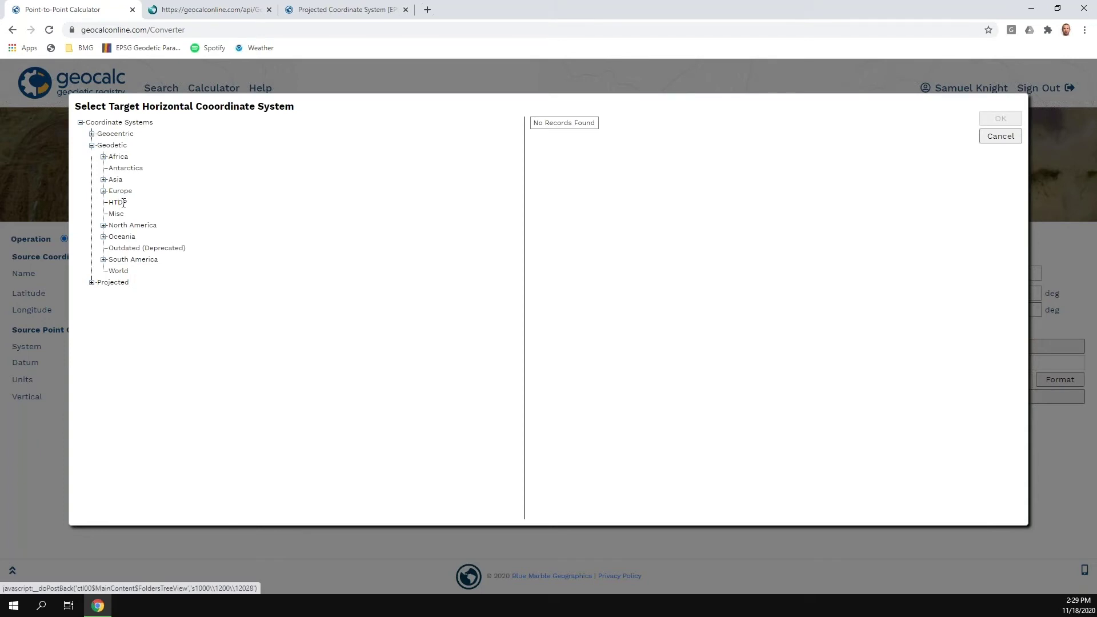
{"action": "left_click", "coordinate": [121, 224]}
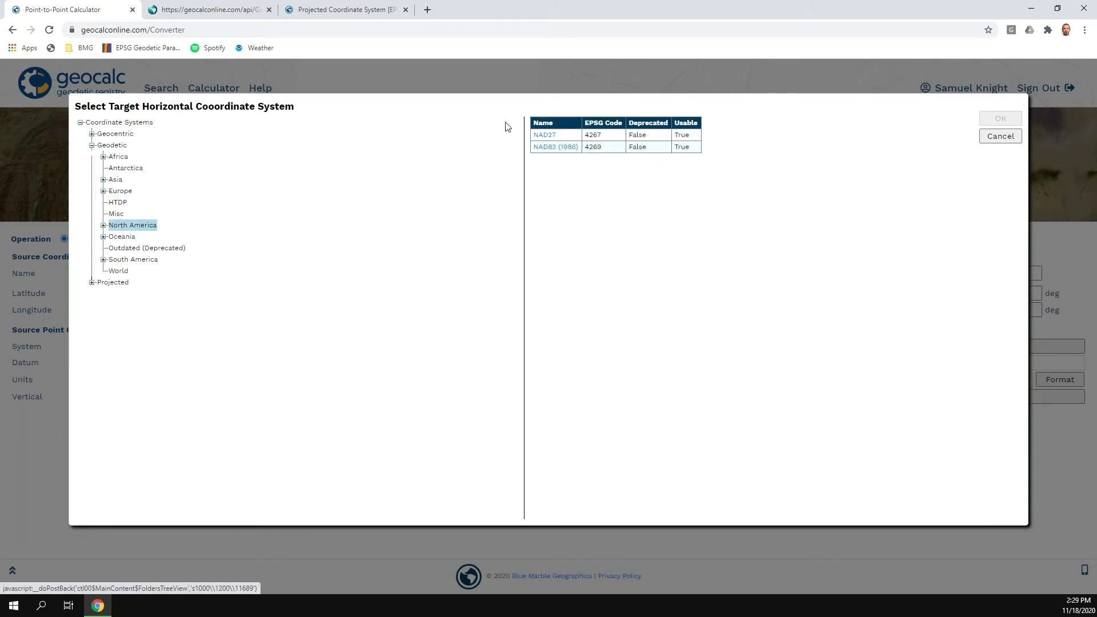
{"action": "left_click", "coordinate": [545, 137]}
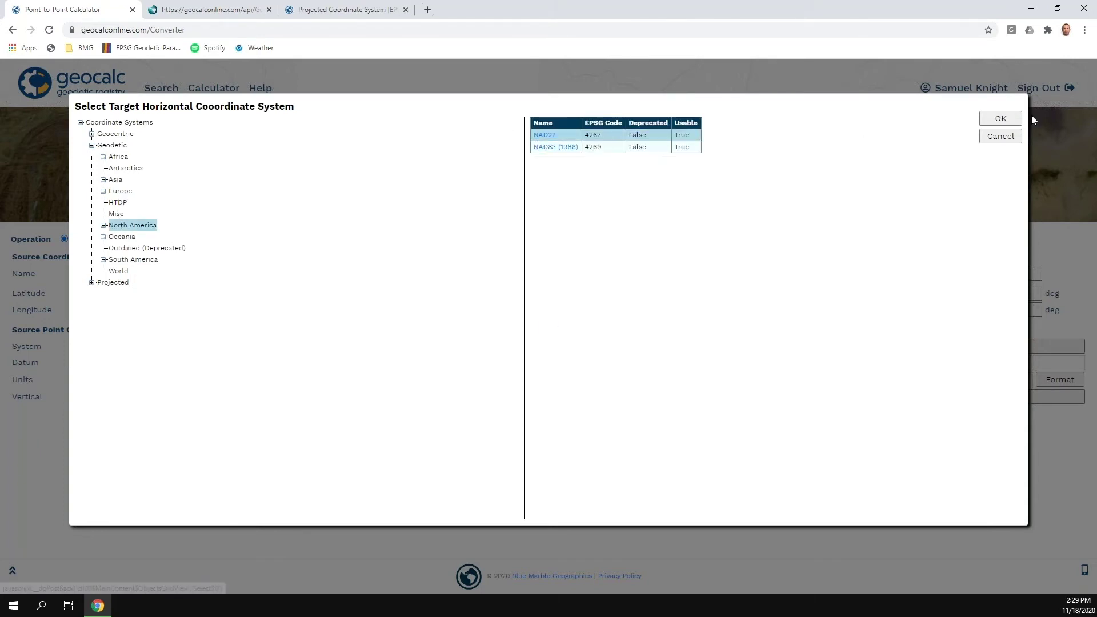
{"action": "left_click", "coordinate": [1010, 118]}
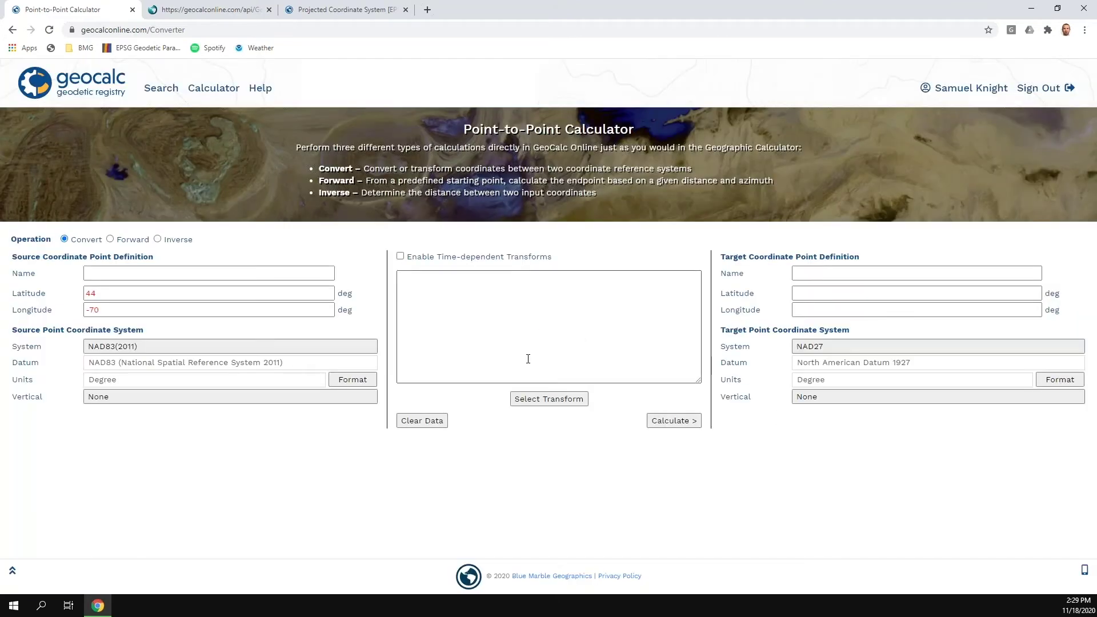
{"action": "left_click", "coordinate": [546, 400]}
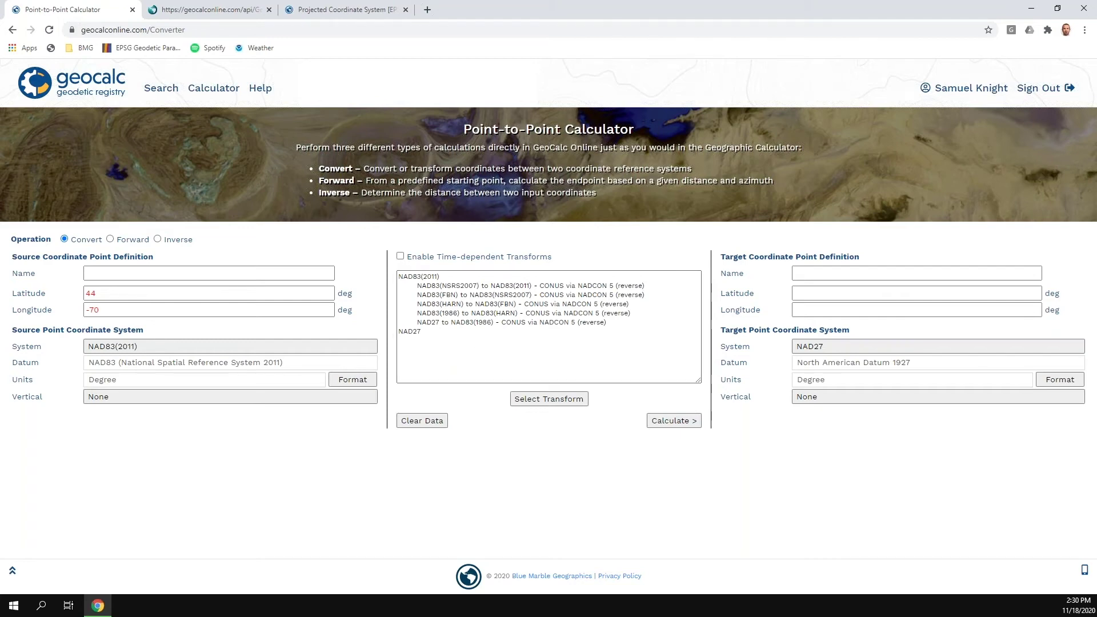
Step: Set the source horizontal coordinate system to NAD83 (1986) from the geodetic systems for North America
{"action": "left_click", "coordinate": [152, 350]}
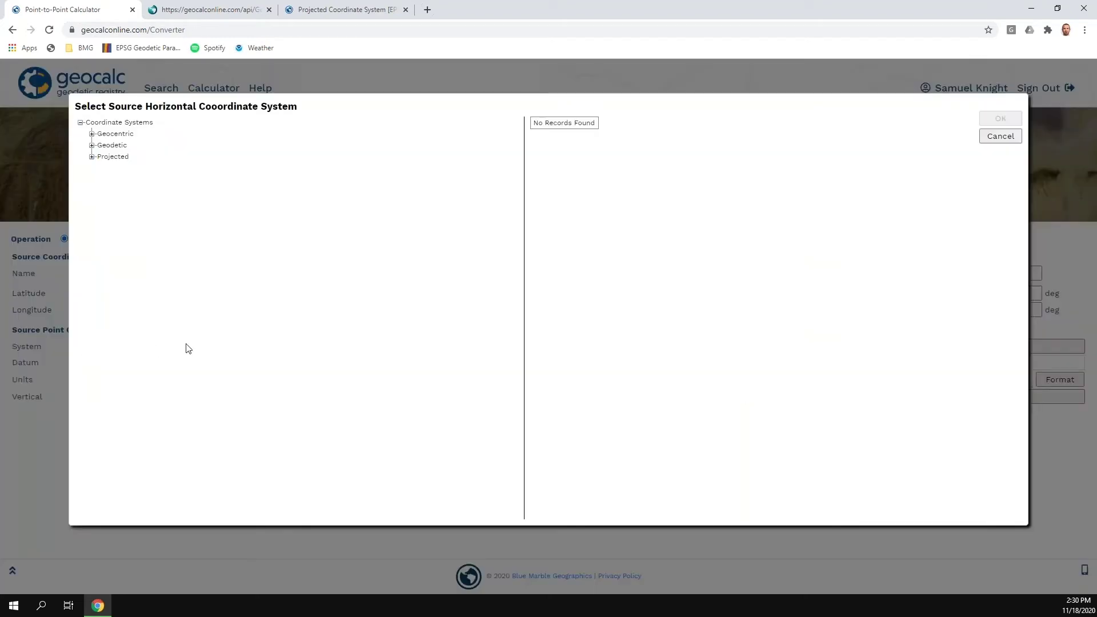
{"action": "left_click", "coordinate": [92, 145]}
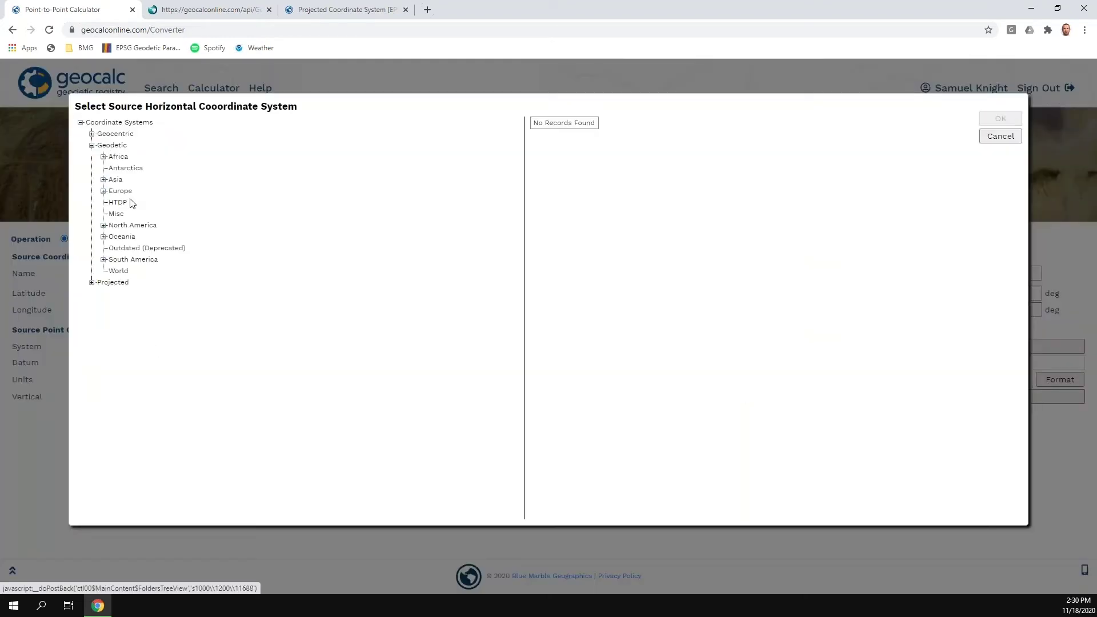
{"action": "left_click", "coordinate": [117, 225]}
{"action": "left_click", "coordinate": [569, 147]}
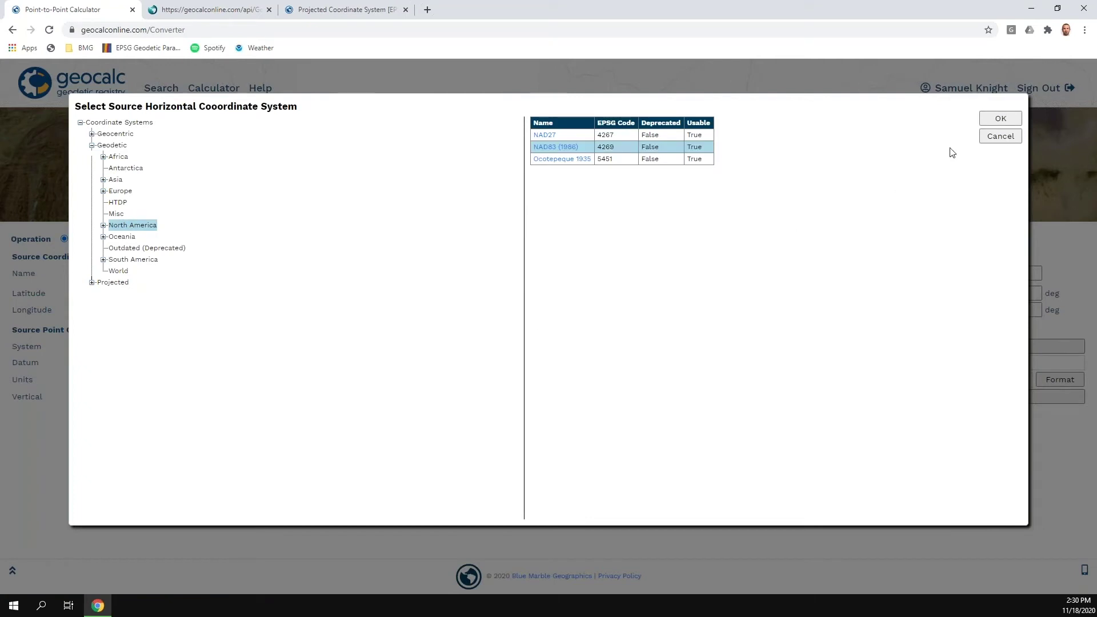
{"action": "left_click", "coordinate": [991, 122]}
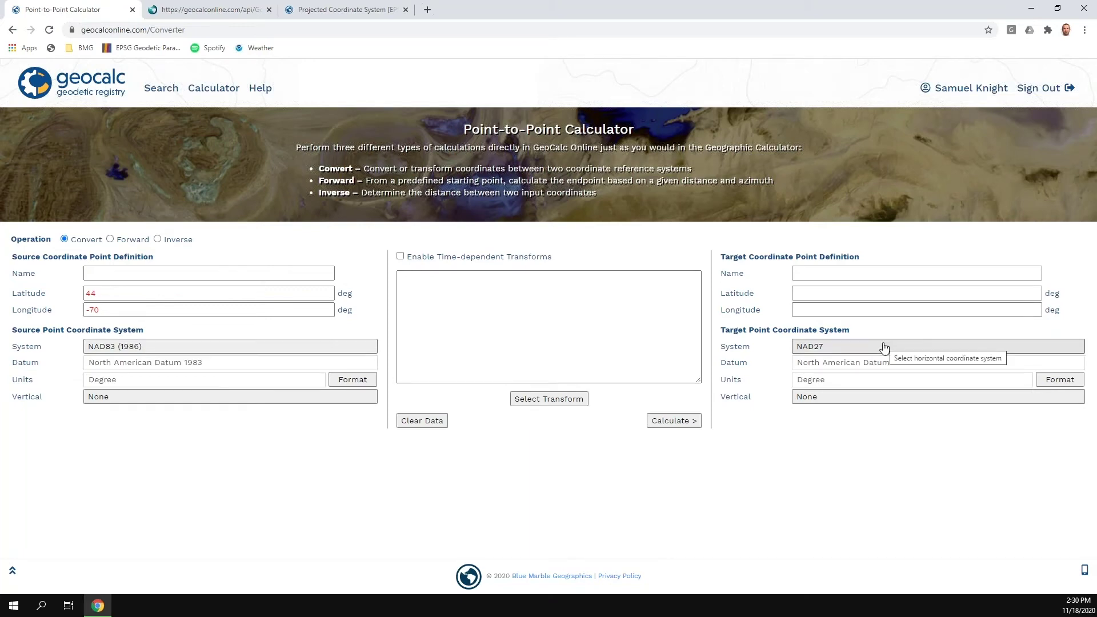
Step: Select the NAD27 to NAD83 (1) horizontal transform from the list of all available transforms
{"action": "left_click", "coordinate": [529, 399]}
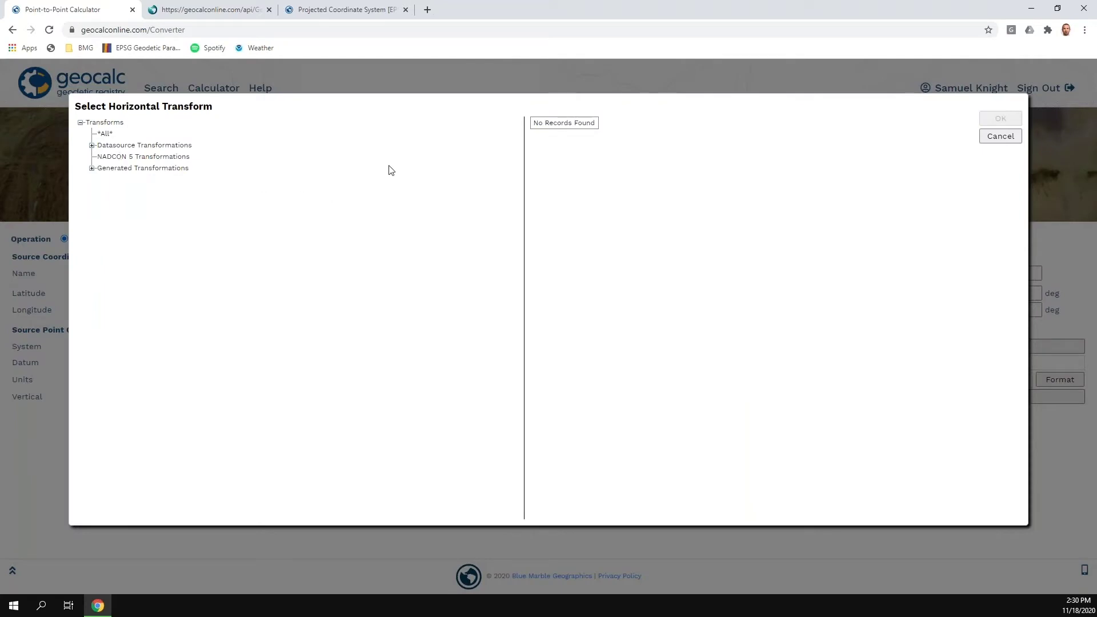
{"action": "left_click", "coordinate": [104, 134]}
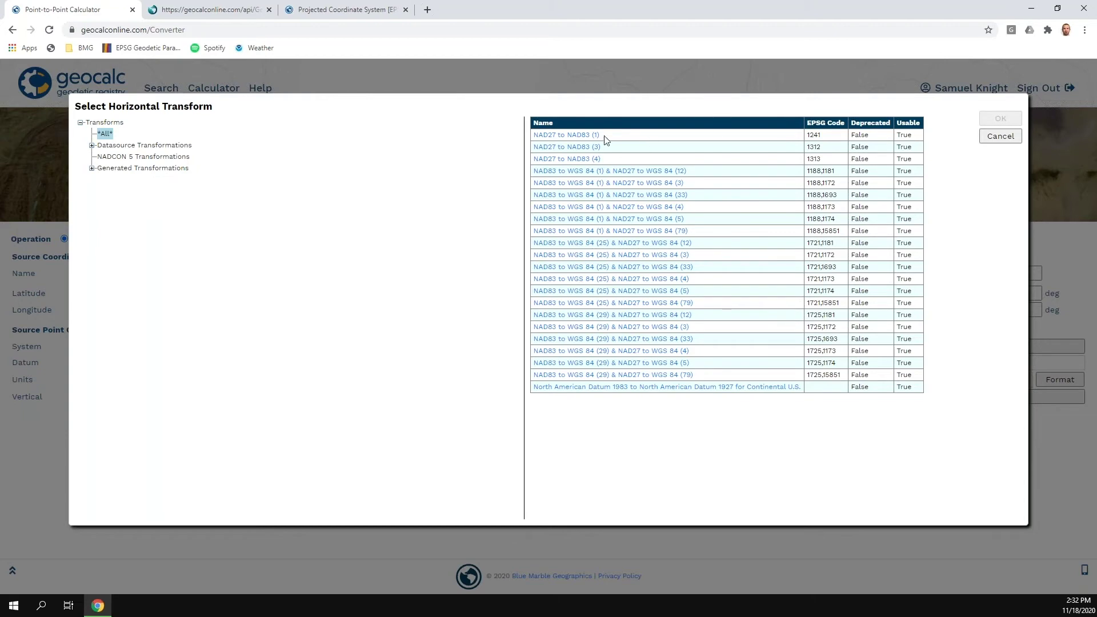
{"action": "left_click", "coordinate": [572, 136]}
{"action": "left_click", "coordinate": [1000, 120]}
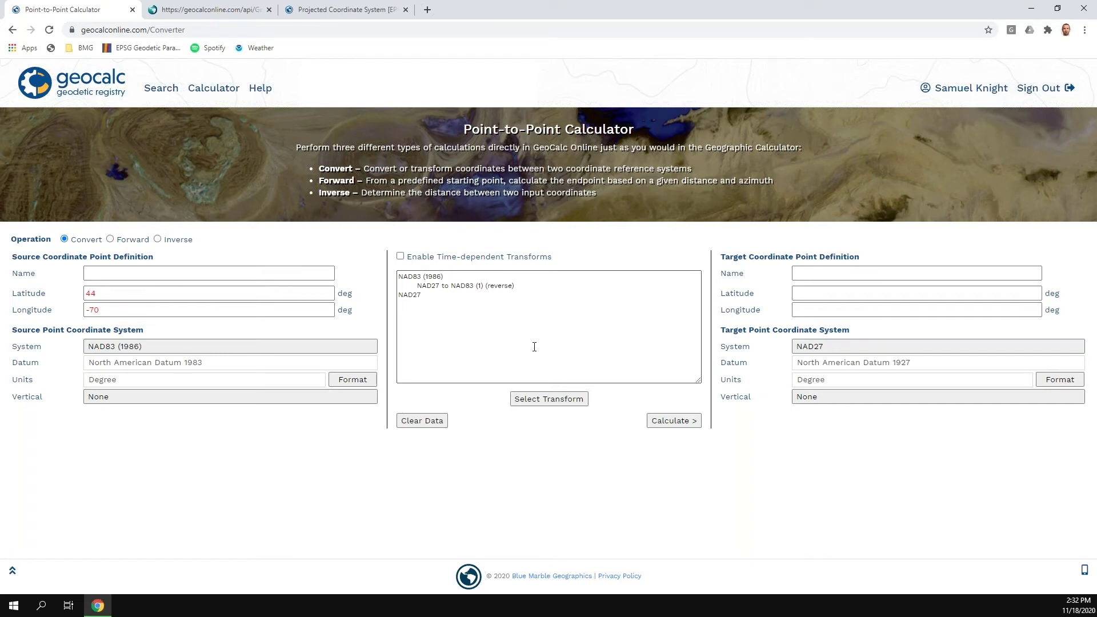
Step: Enable time-dependent transforms and review all horizontal transforms and the NADCON 5 ones for NAD83 (1986) to NAD27
{"action": "left_click", "coordinate": [400, 257]}
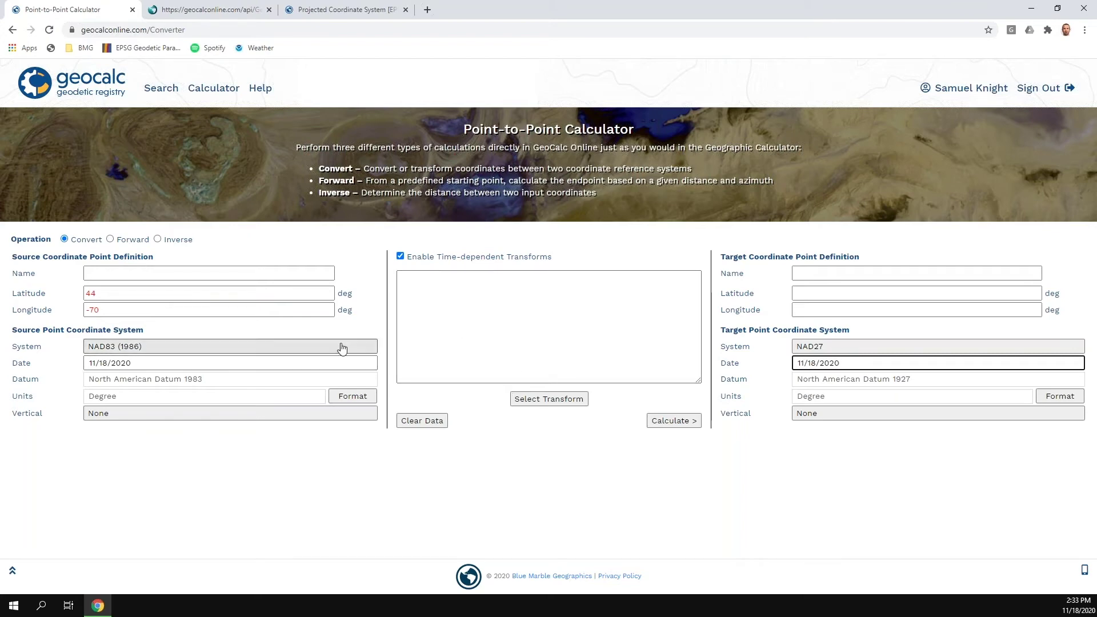
{"action": "left_click", "coordinate": [548, 400]}
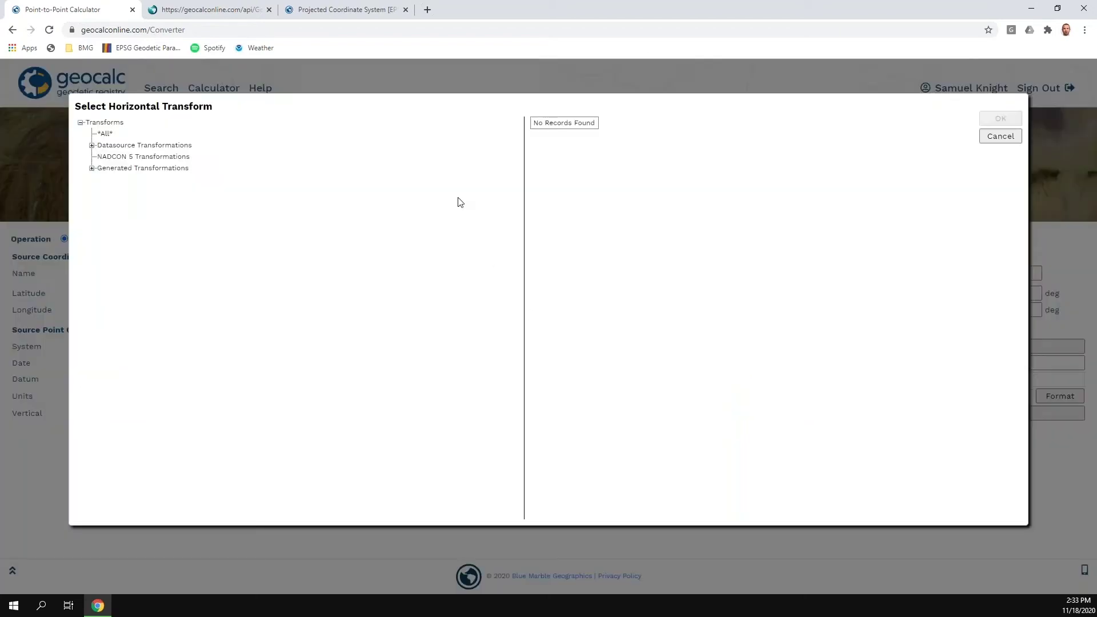
{"action": "left_click", "coordinate": [105, 134]}
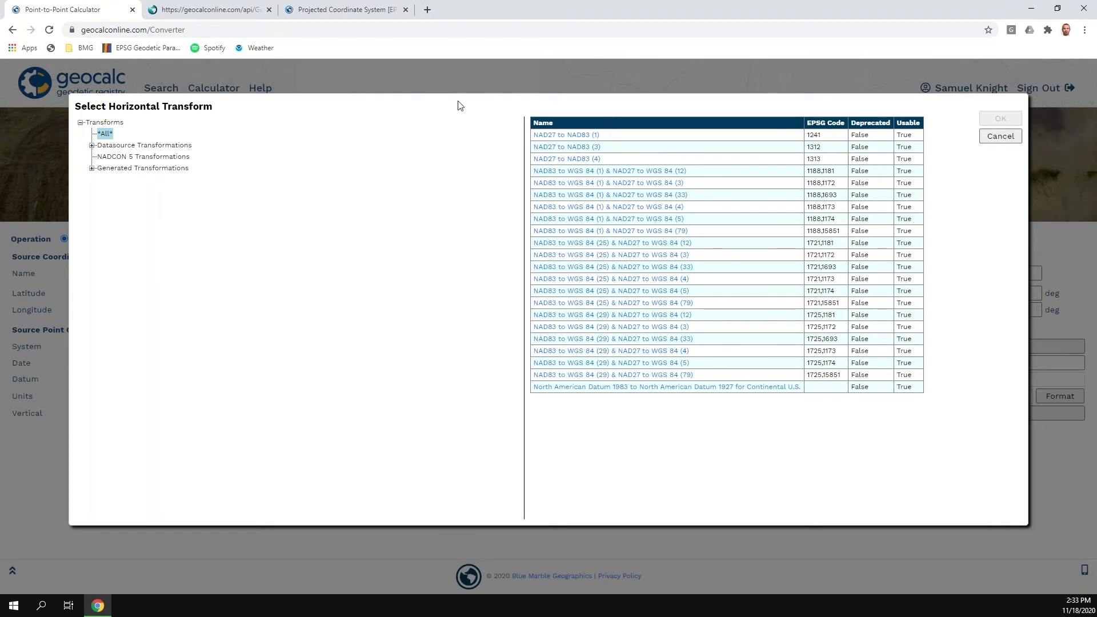
{"action": "left_click", "coordinate": [159, 156]}
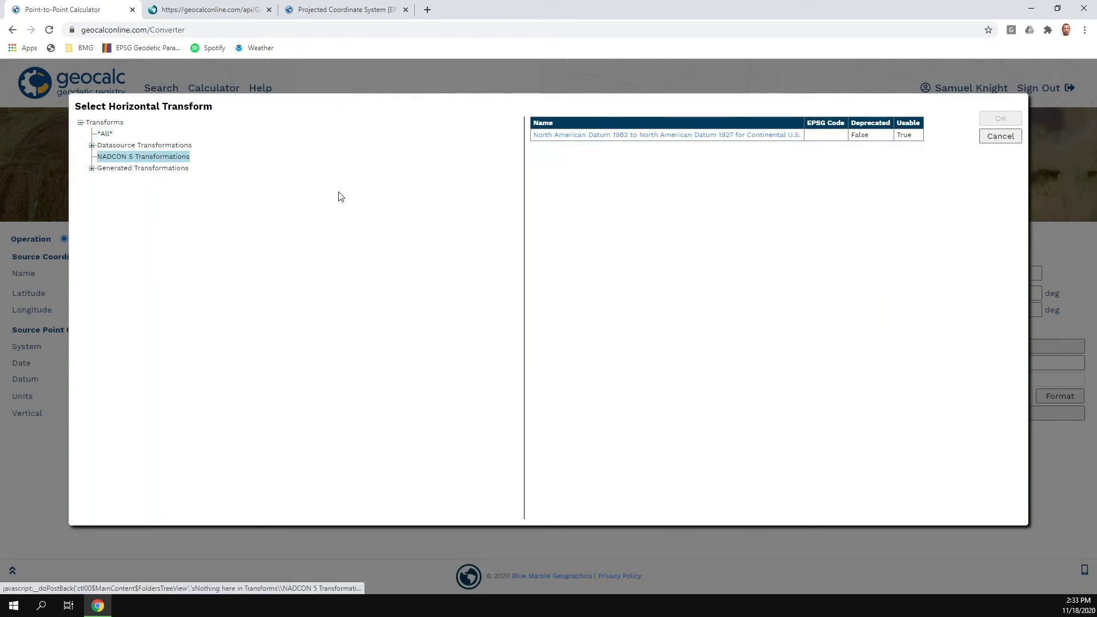
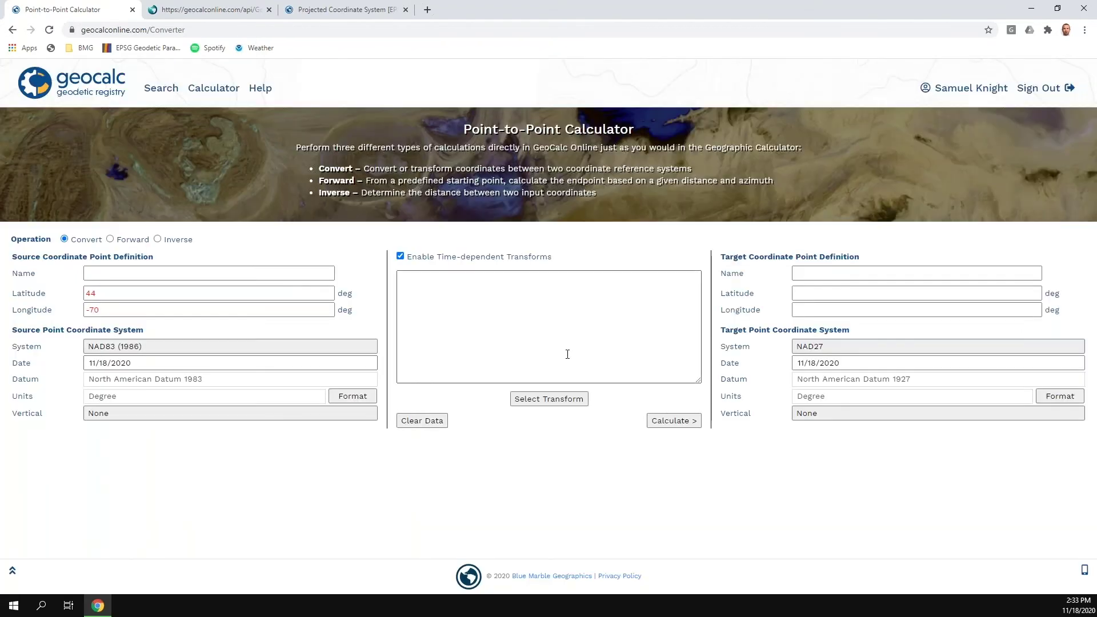
Step: Set the target horizontal coordinate system to NAD83(2011) from the geodetic North American systems for the United States
{"action": "left_click", "coordinate": [825, 347]}
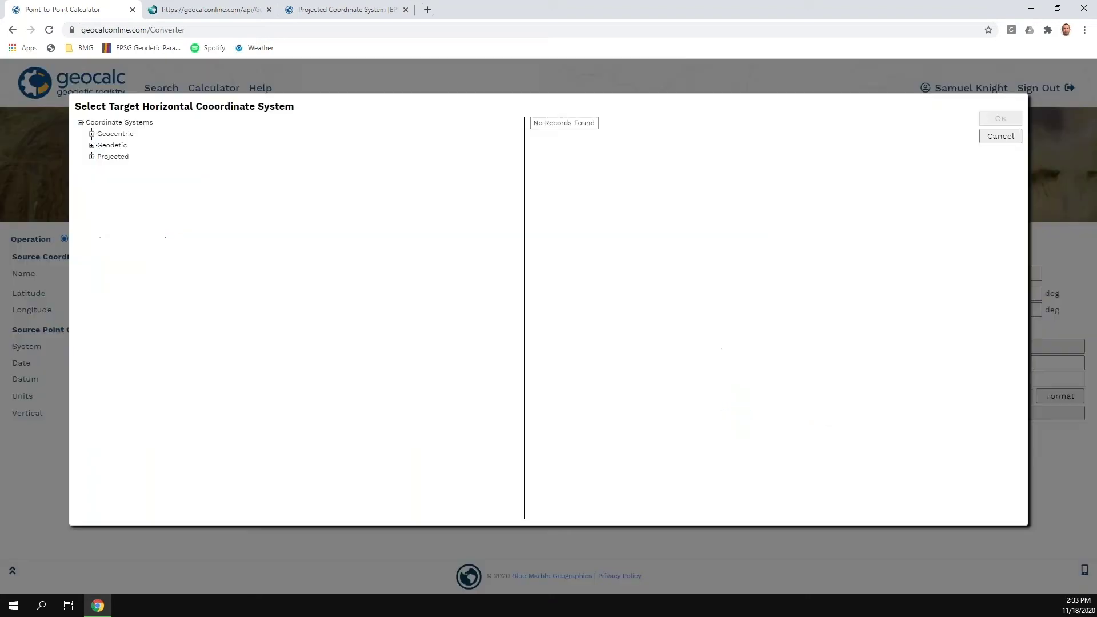
{"action": "left_click", "coordinate": [92, 145]}
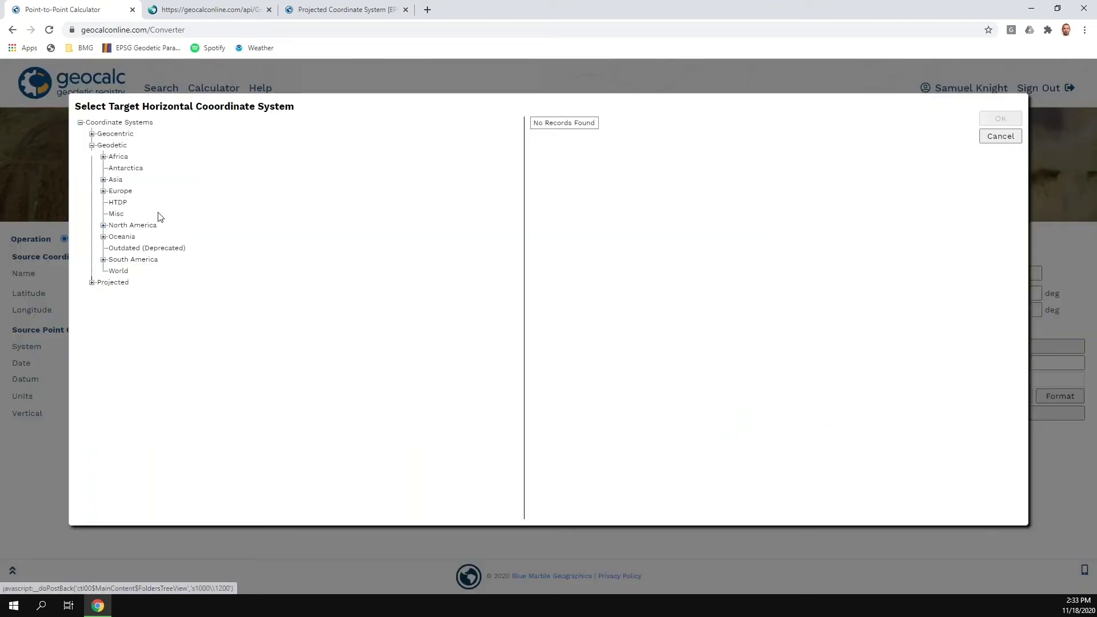
{"action": "left_click", "coordinate": [104, 225]}
{"action": "left_click", "coordinate": [141, 340]}
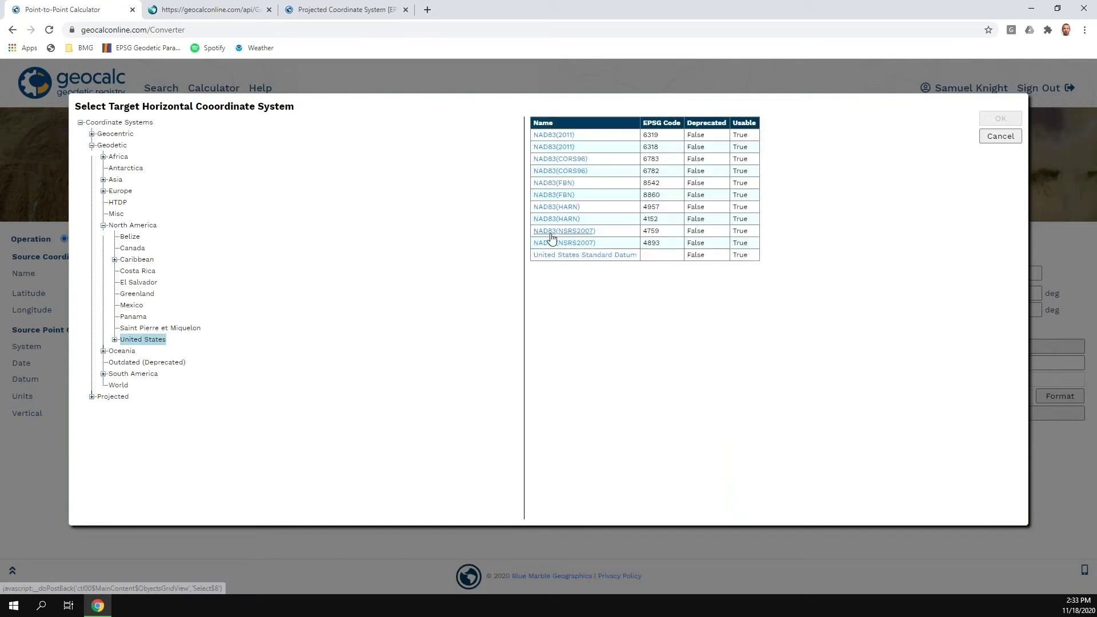
{"action": "left_click", "coordinate": [558, 135]}
{"action": "left_click", "coordinate": [1000, 118]}
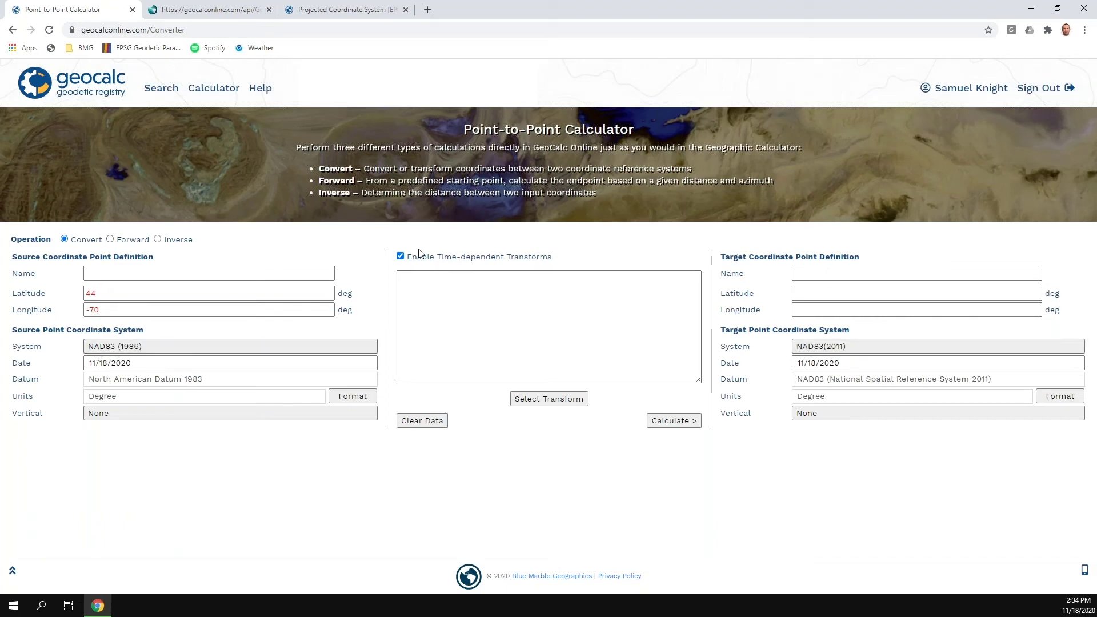
Step: Select the time-dependent transform from North American Datum 1983 to NAD83 (National Spatial Reference System 2011), dated 11/18/2020 on both sides
{"action": "left_click", "coordinate": [549, 400]}
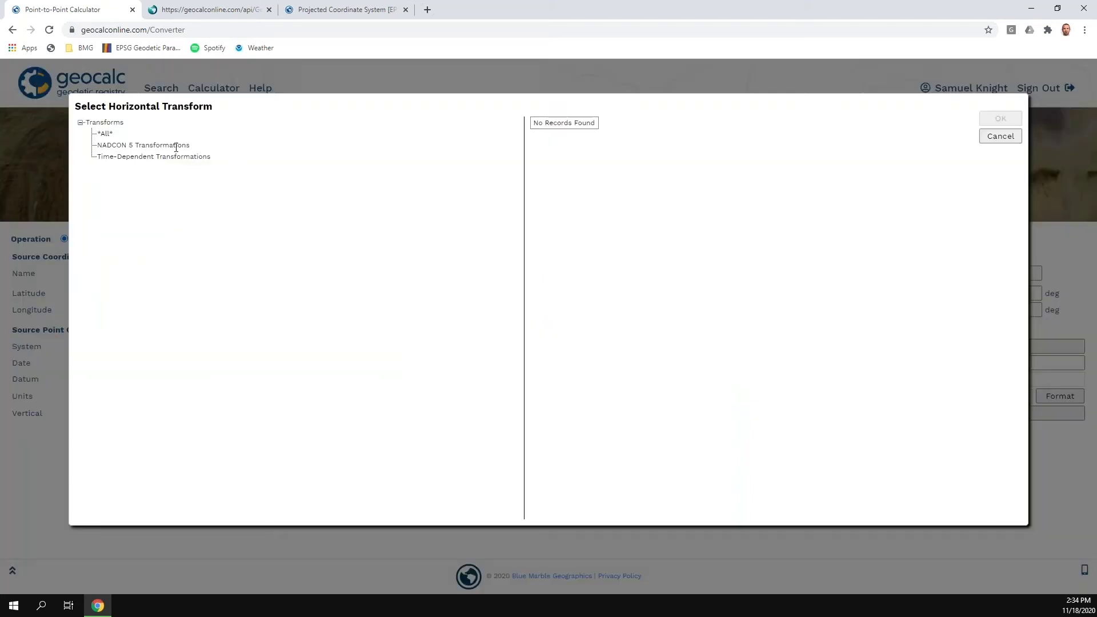
{"action": "left_click", "coordinate": [126, 157]}
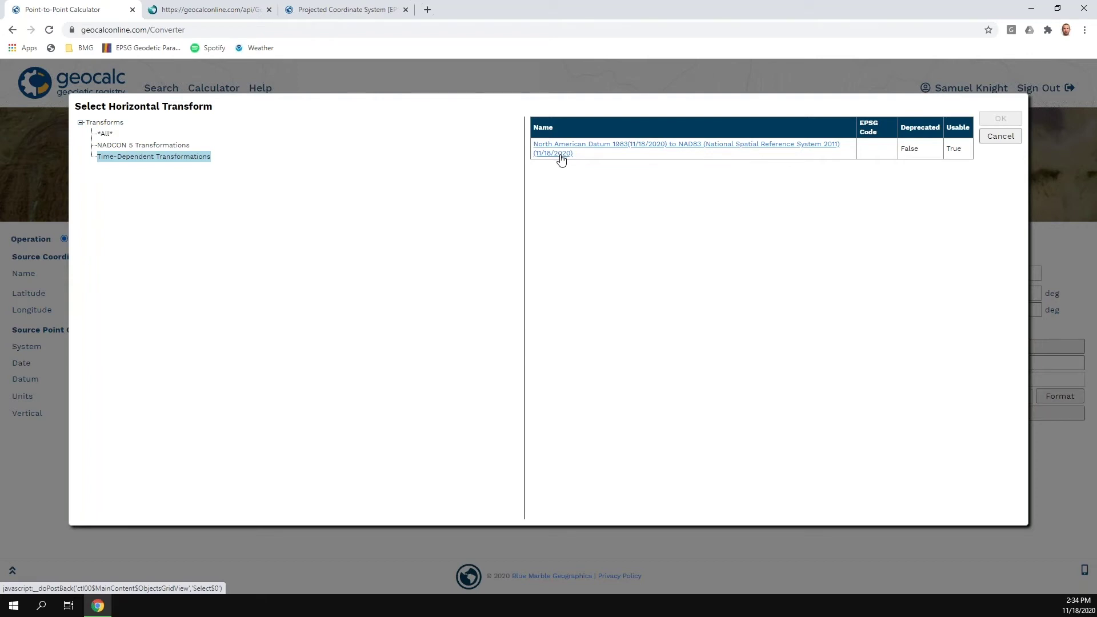
{"action": "left_click", "coordinate": [686, 147]}
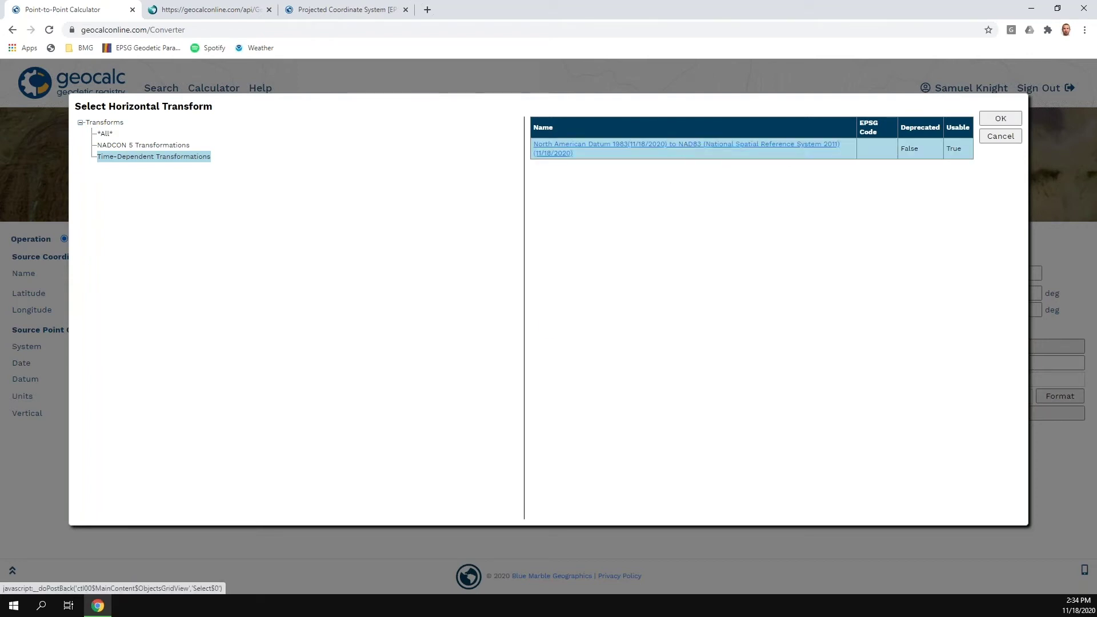
{"action": "left_click", "coordinate": [993, 121]}
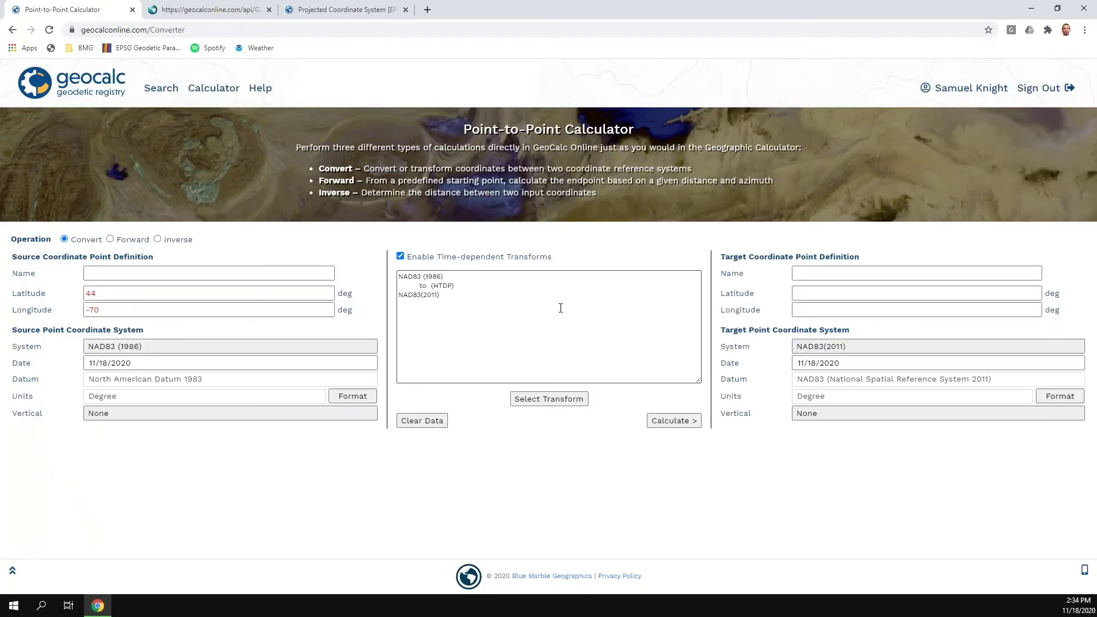
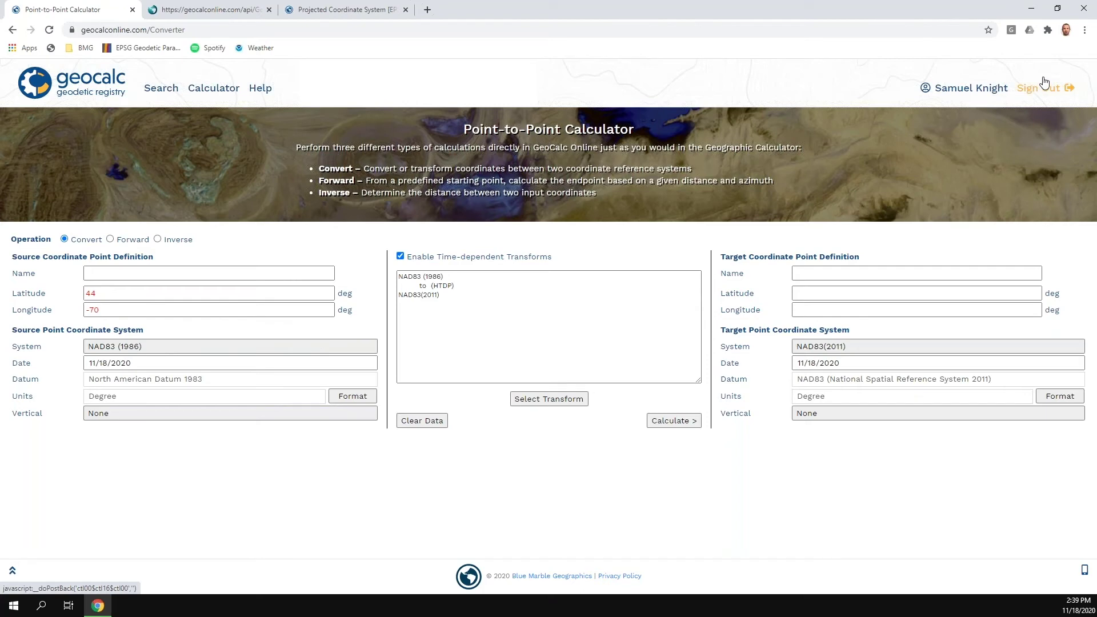
Step: Browse the Asian geodetic systems for the source, examine those listed for India, and leave the source system selection without choosing one
{"action": "left_click", "coordinate": [162, 349]}
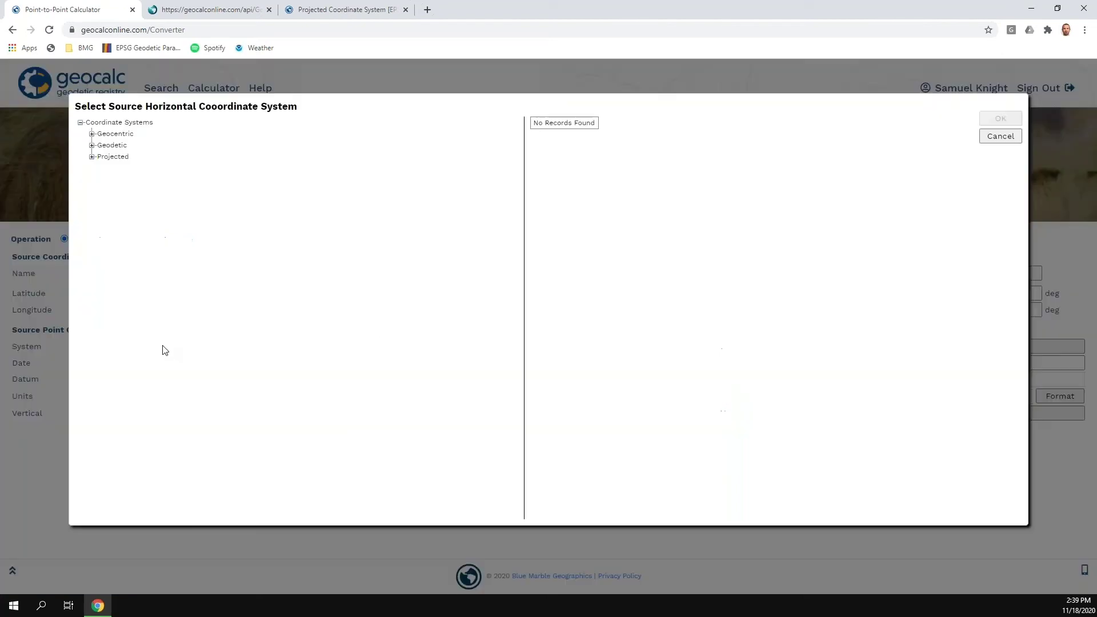
{"action": "left_click", "coordinate": [92, 146]}
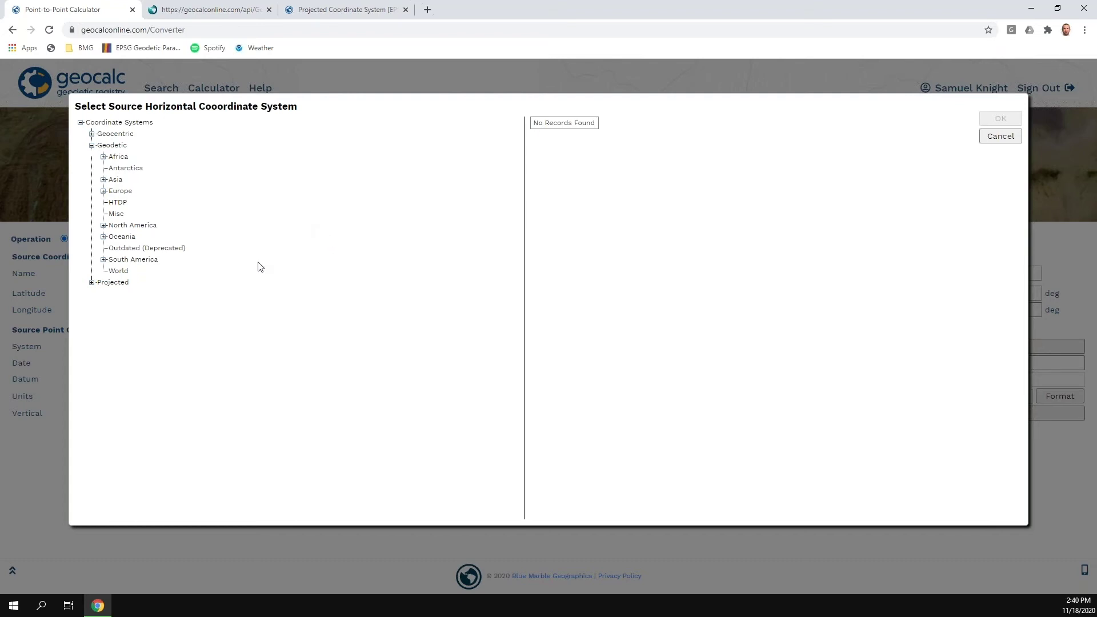
{"action": "left_click", "coordinate": [115, 180]}
{"action": "scroll", "coordinate": [274, 253], "scroll_direction": "down", "scroll_amount": 5}
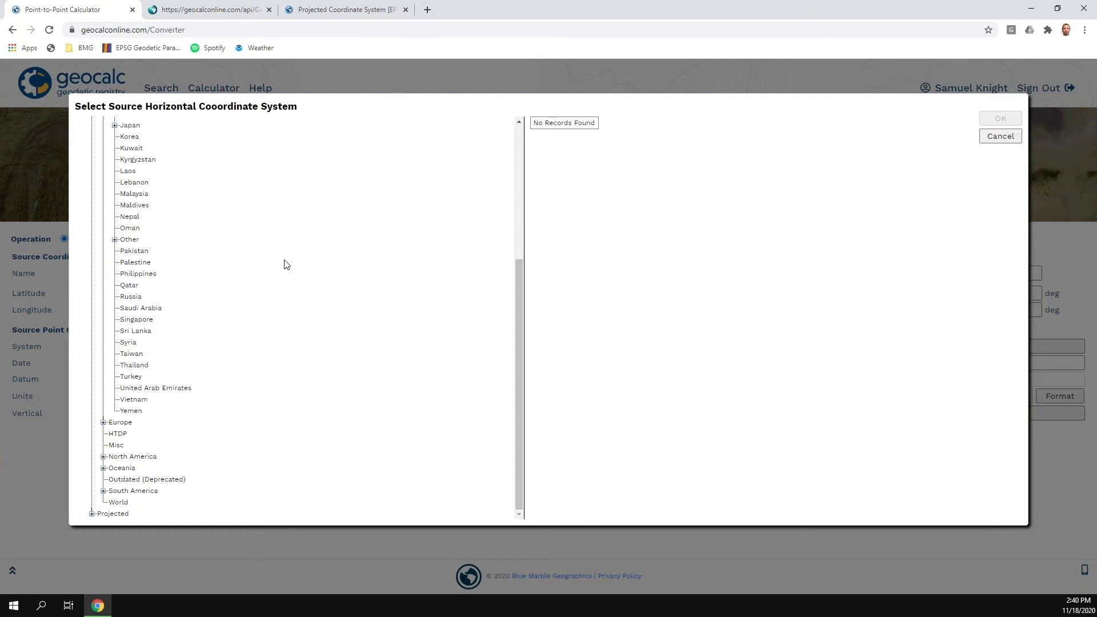
{"action": "scroll", "coordinate": [284, 262], "scroll_direction": "up", "scroll_amount": 1}
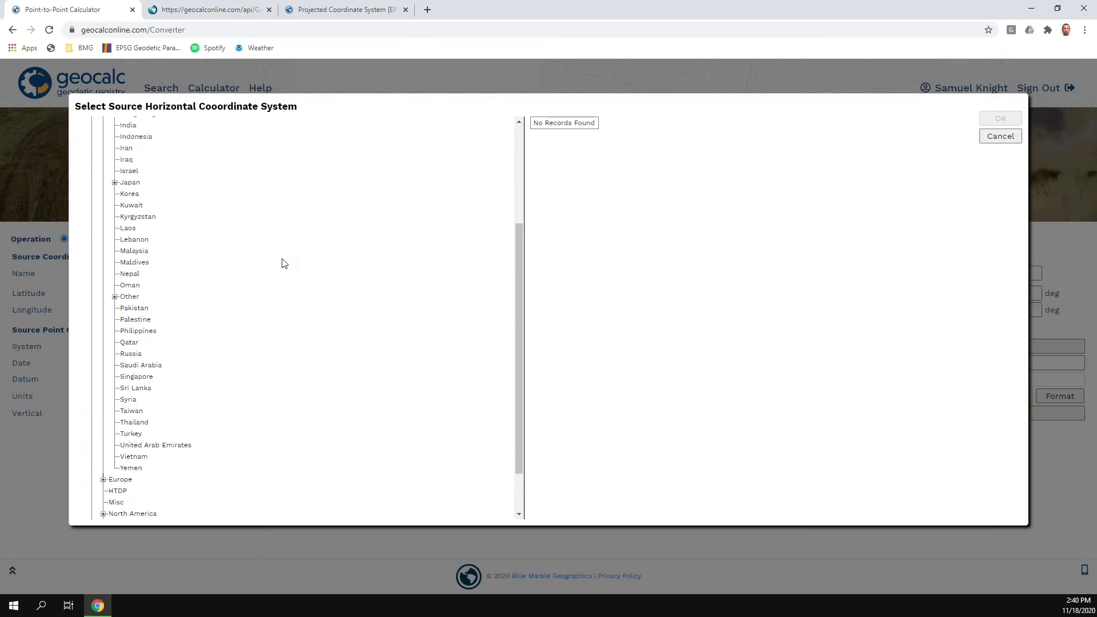
{"action": "scroll", "coordinate": [228, 213], "scroll_direction": "up", "scroll_amount": 2}
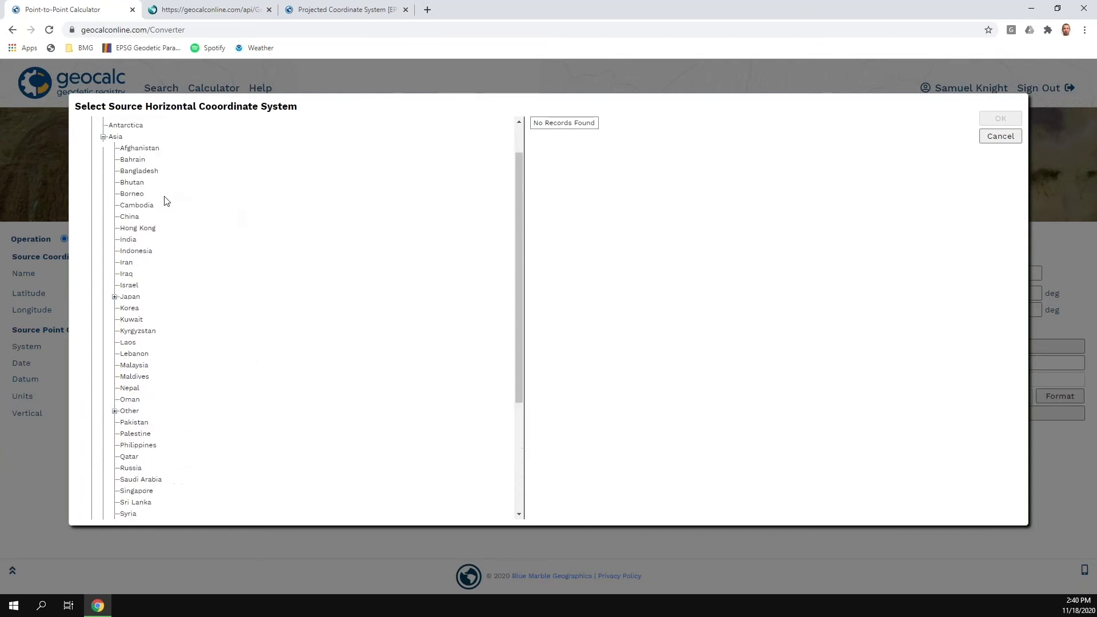
{"action": "left_click", "coordinate": [132, 238]}
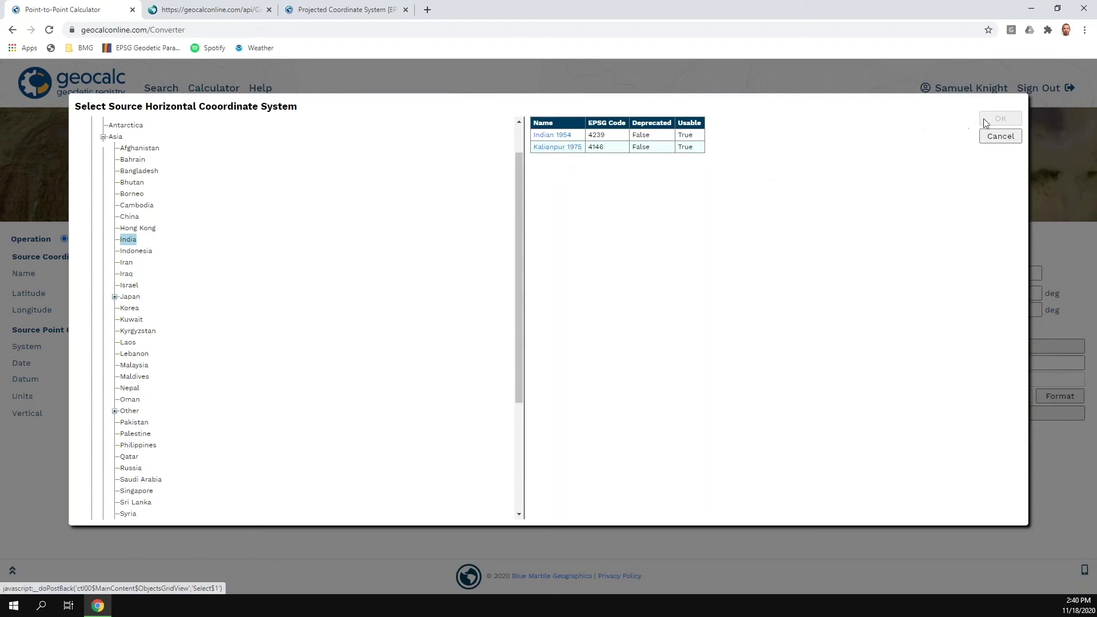
{"action": "left_click", "coordinate": [1000, 136]}
Step: Go to the Registry Search and search all fields for "everest 1830"
{"action": "left_click", "coordinate": [159, 90]}
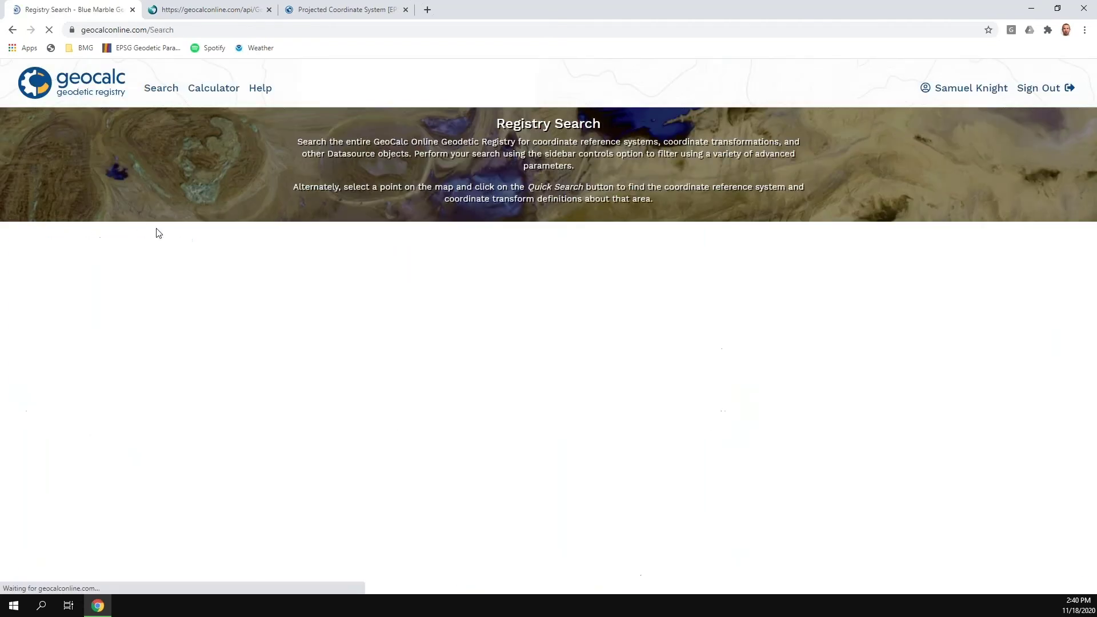
{"action": "left_click", "coordinate": [68, 253]}
{"action": "type", "text": "ev"}
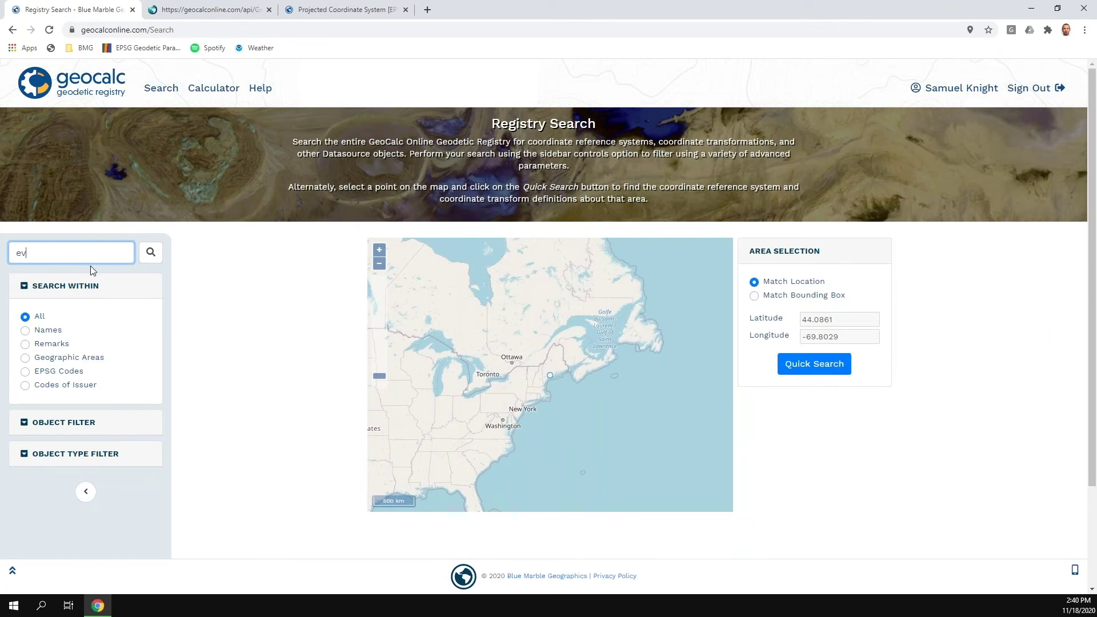
{"action": "type", "text": "erest 1830"}
{"action": "left_click", "coordinate": [151, 253]}
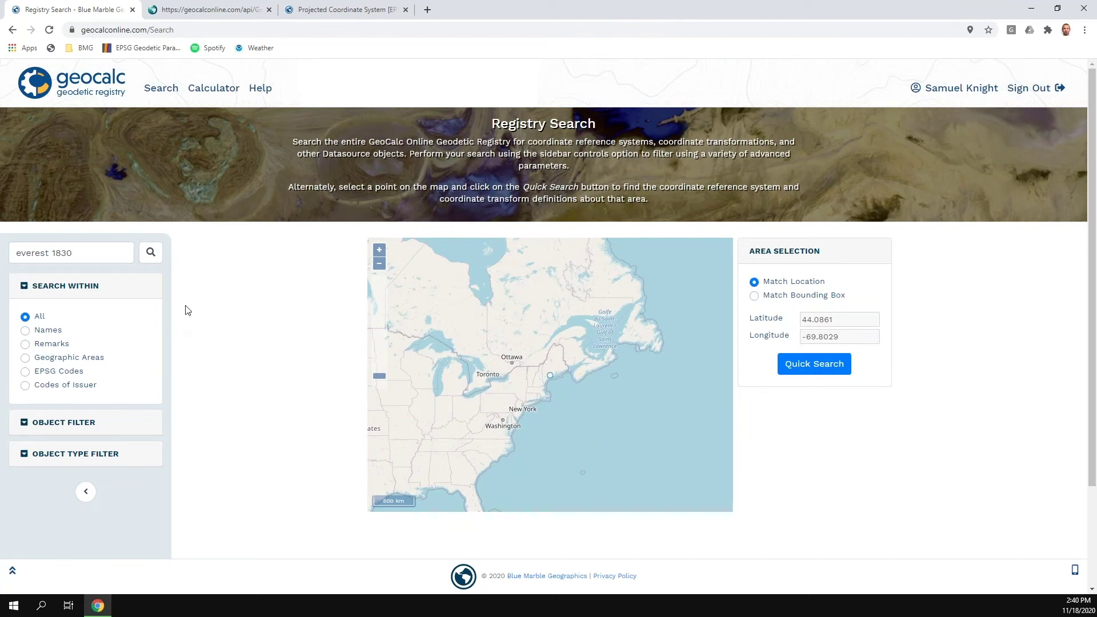
{"action": "left_click", "coordinate": [150, 255]}
Step: Shorten the registry search term to "everest" and run the search
{"action": "key", "text": "shift+Tab"}
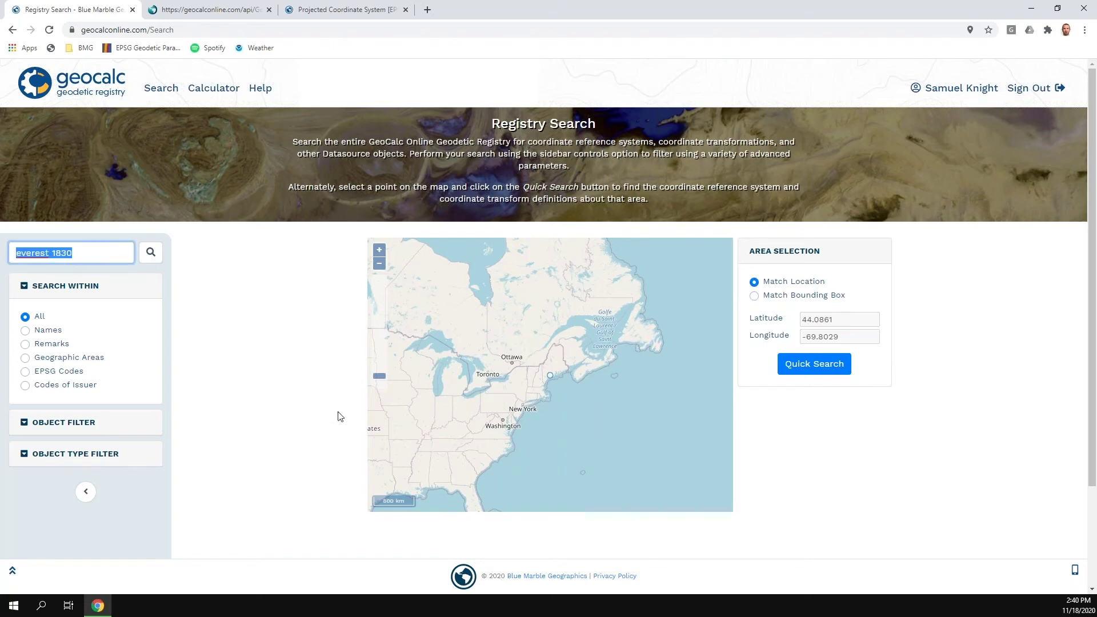
{"action": "key", "text": "End"}
{"action": "key", "text": "BackSpace"}
{"action": "key", "text": "BackSpace"}
{"action": "key", "text": "BackSpace"}
{"action": "key", "text": "BackSpace"}
{"action": "key", "text": "BackSpace"}
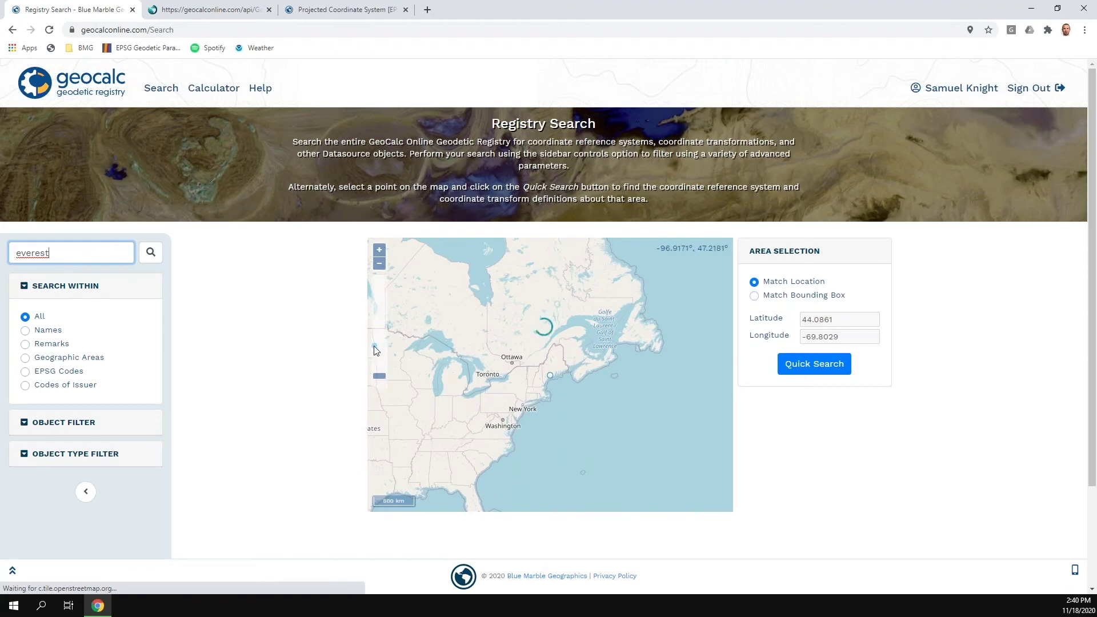
{"action": "key", "text": "Return"}
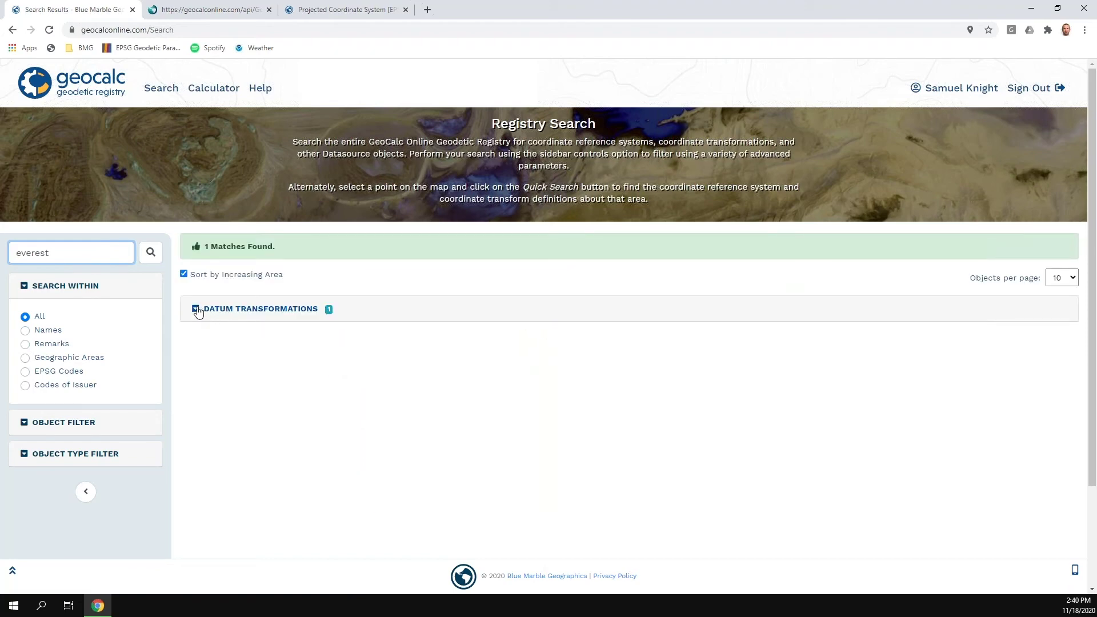
Step: Add Ellipsoid and Horizontal Datum to the object type filter and rerun the "everest" search
{"action": "left_click", "coordinate": [195, 309]}
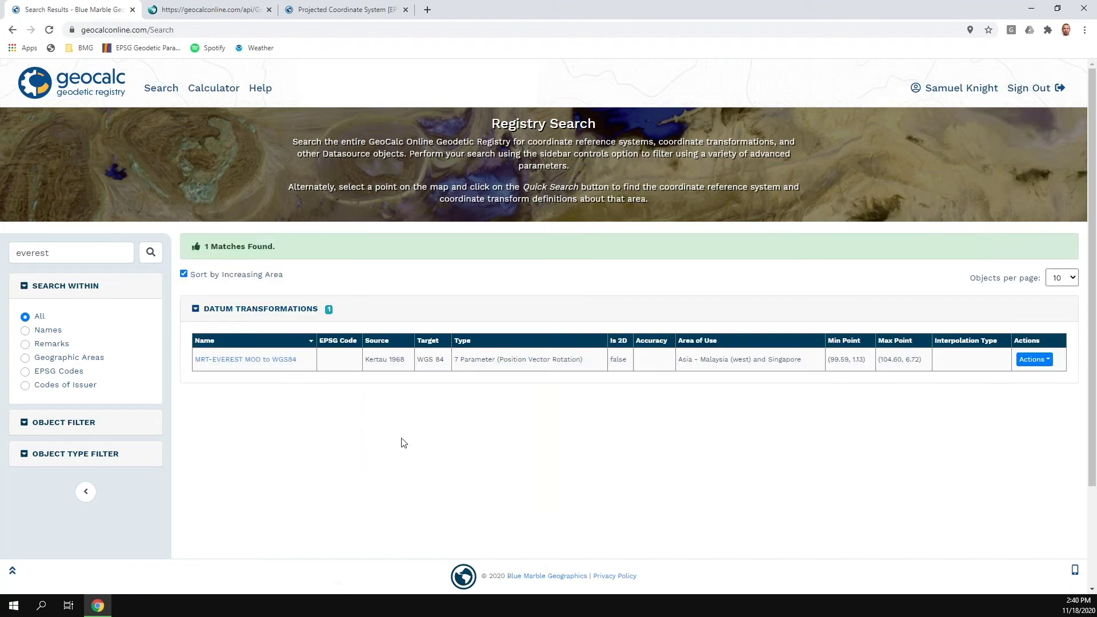
{"action": "left_click", "coordinate": [27, 424]}
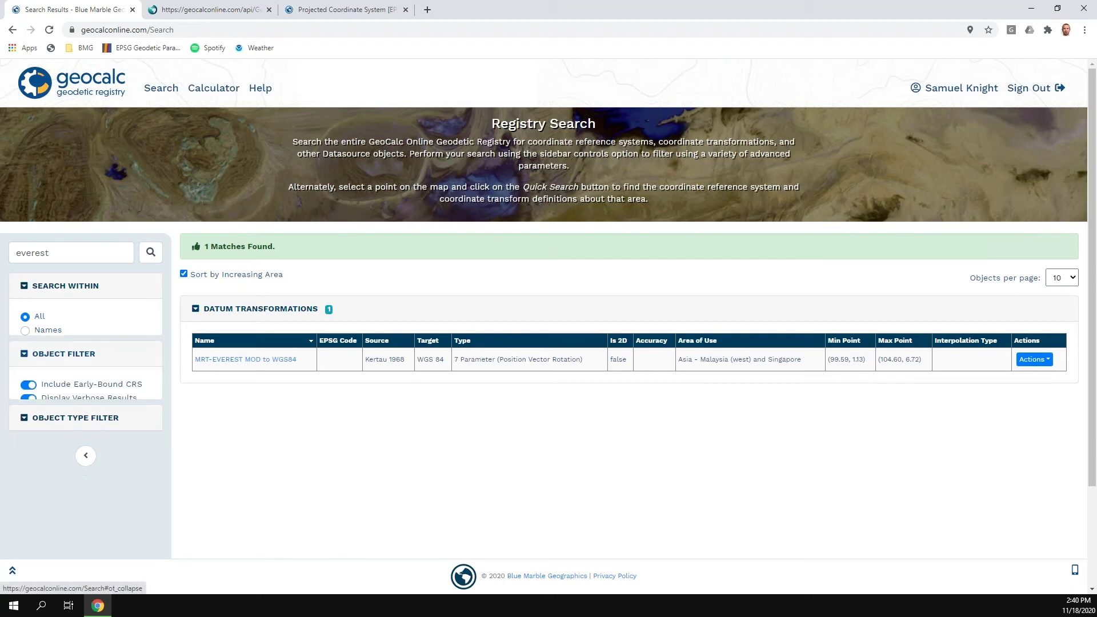
{"action": "left_click", "coordinate": [35, 403]}
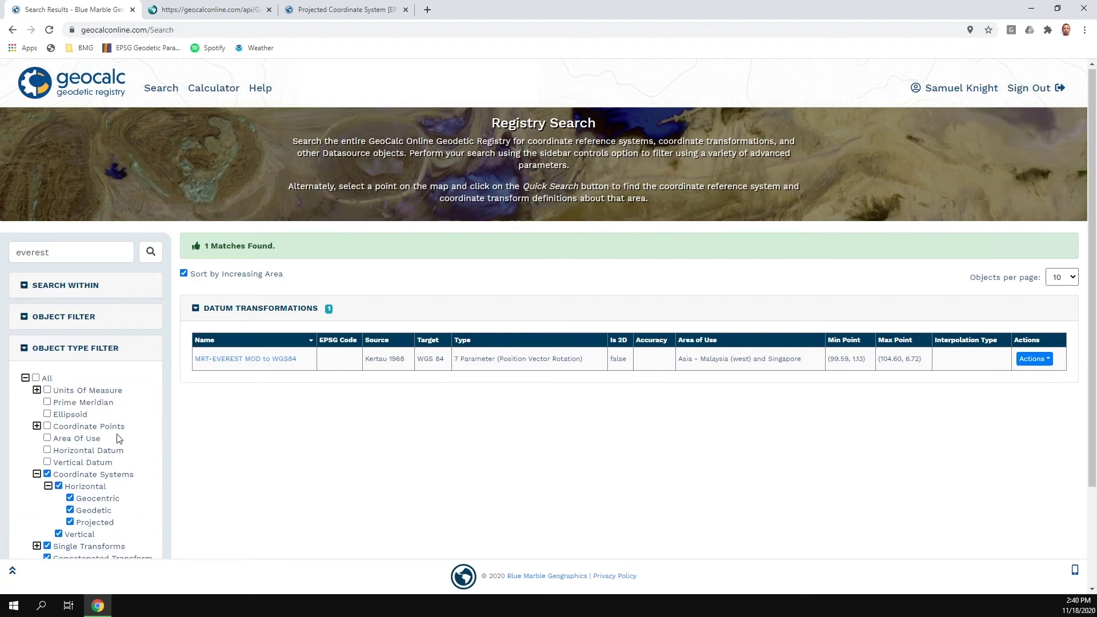
{"action": "scroll", "coordinate": [119, 438], "scroll_direction": "down", "scroll_amount": 2}
{"action": "left_click", "coordinate": [48, 300]}
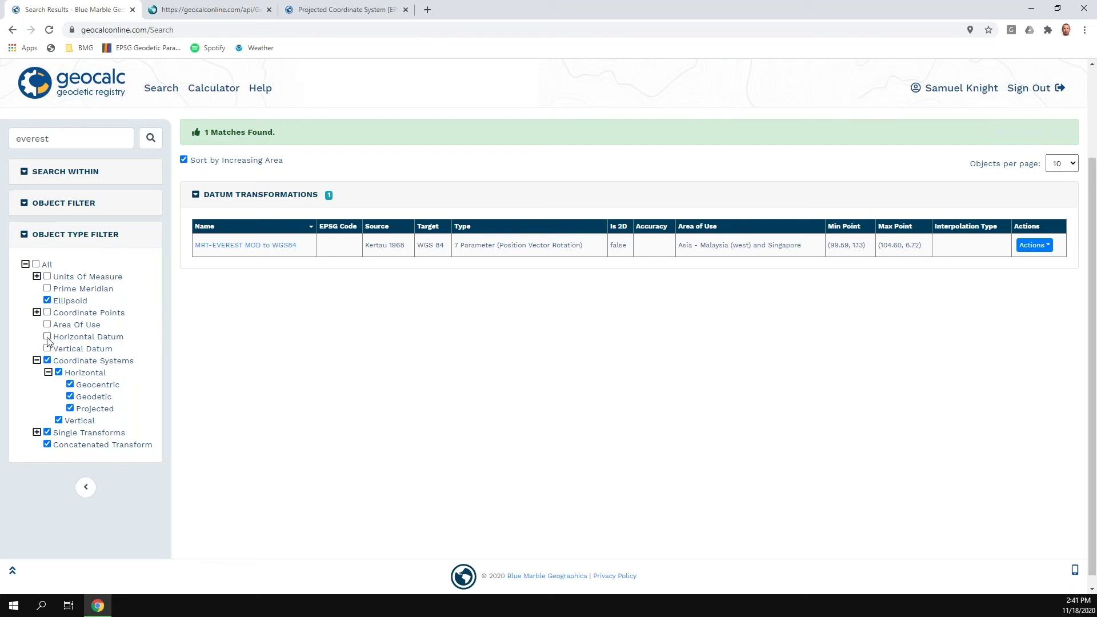
{"action": "scroll", "coordinate": [235, 350], "scroll_direction": "up", "scroll_amount": 2}
{"action": "double_click", "coordinate": [93, 247]}
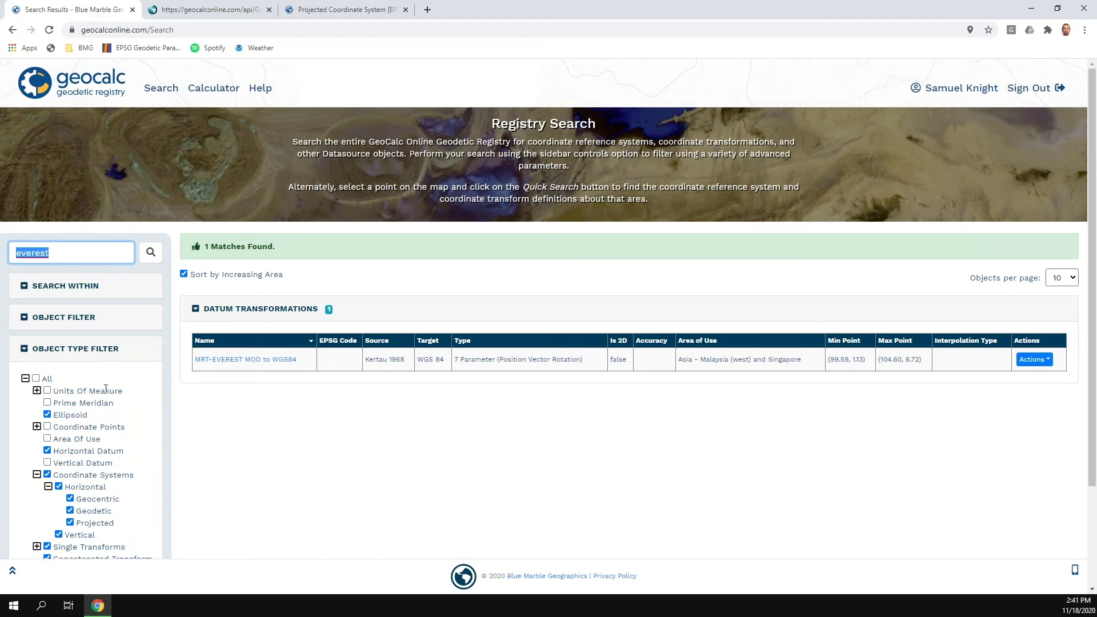
{"action": "left_click", "coordinate": [150, 251]}
{"action": "double_click", "coordinate": [90, 252]}
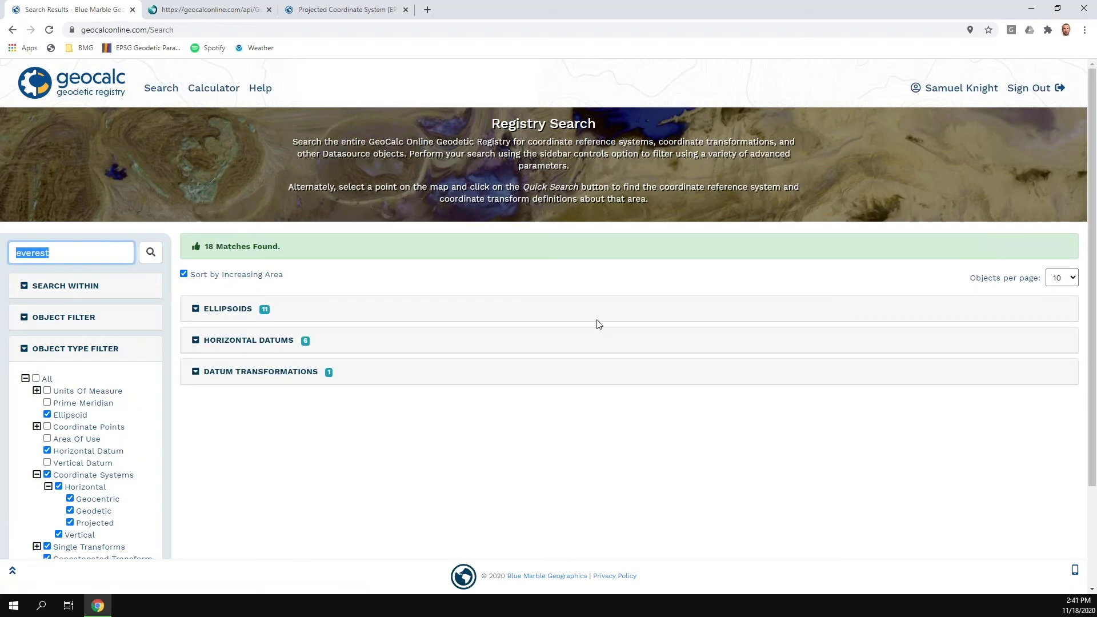
Step: Examine the Everest ellipsoids and the Everest-based horizontal datums in the search results
{"action": "left_click", "coordinate": [196, 311]}
{"action": "scroll", "coordinate": [386, 320], "scroll_direction": "down", "scroll_amount": 3}
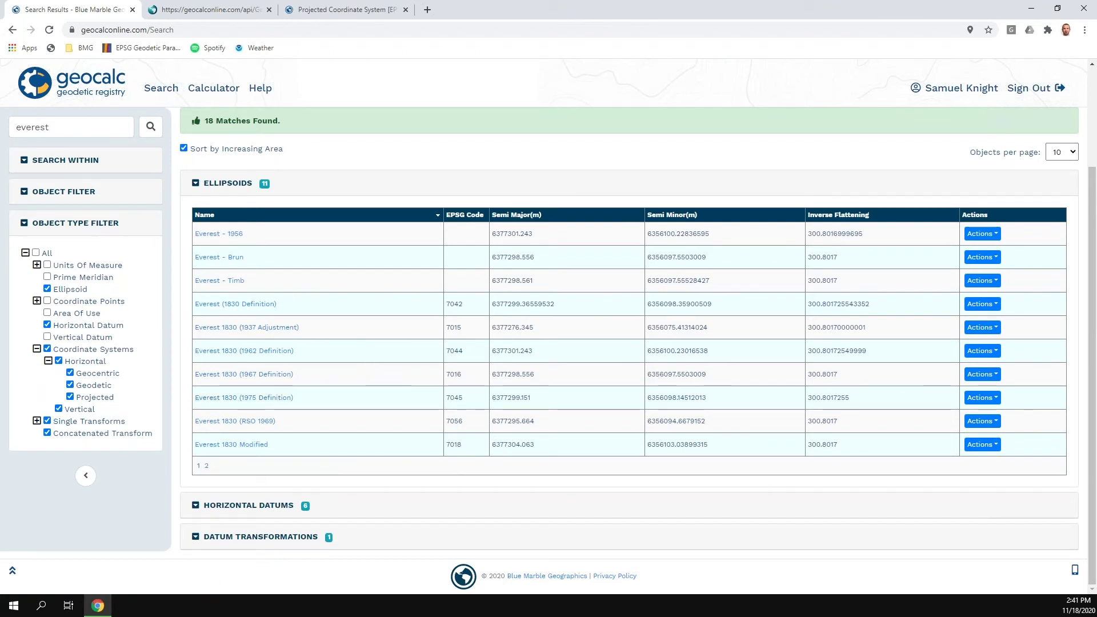
{"action": "left_click", "coordinate": [195, 183]}
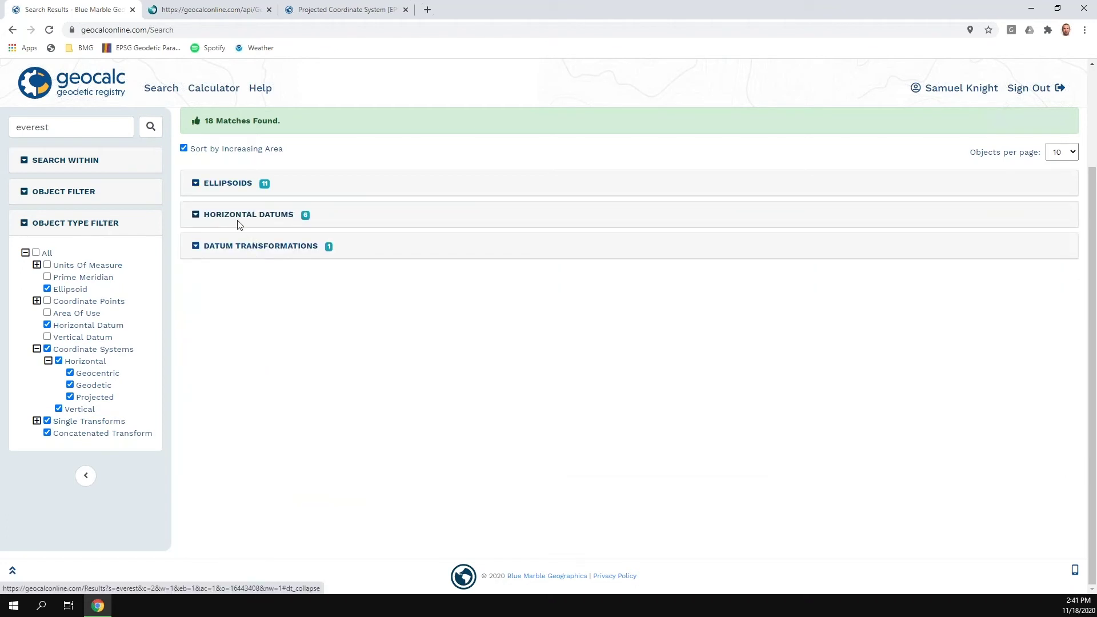
{"action": "left_click", "coordinate": [195, 214]}
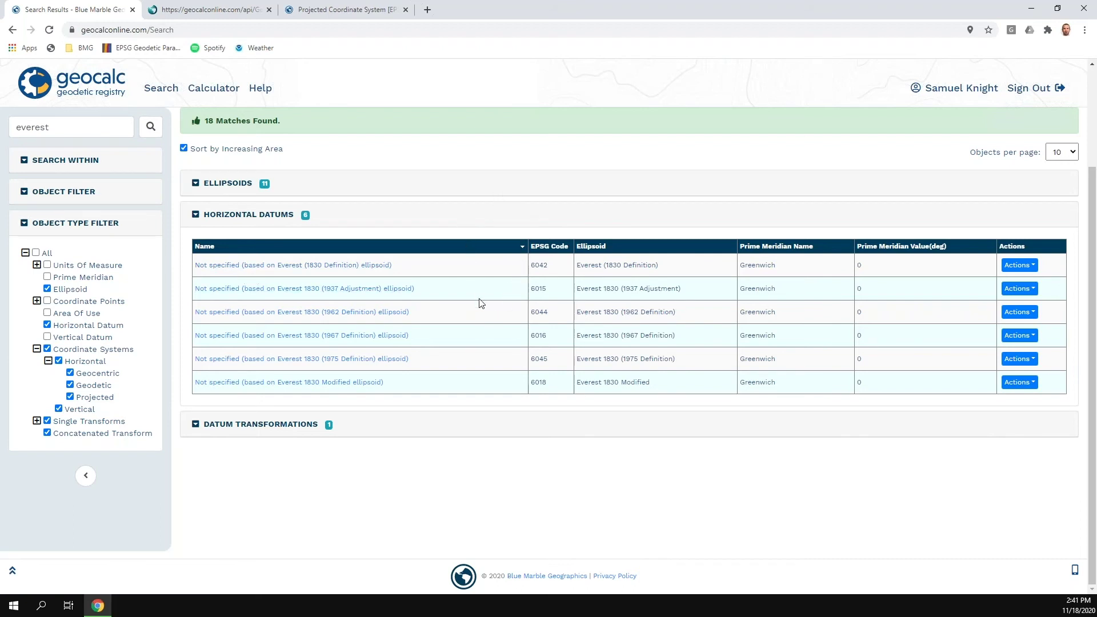
Step: Search the registry for "india" and open the Indian 1975 horizontal datum from the results
{"action": "double_click", "coordinate": [44, 128]}
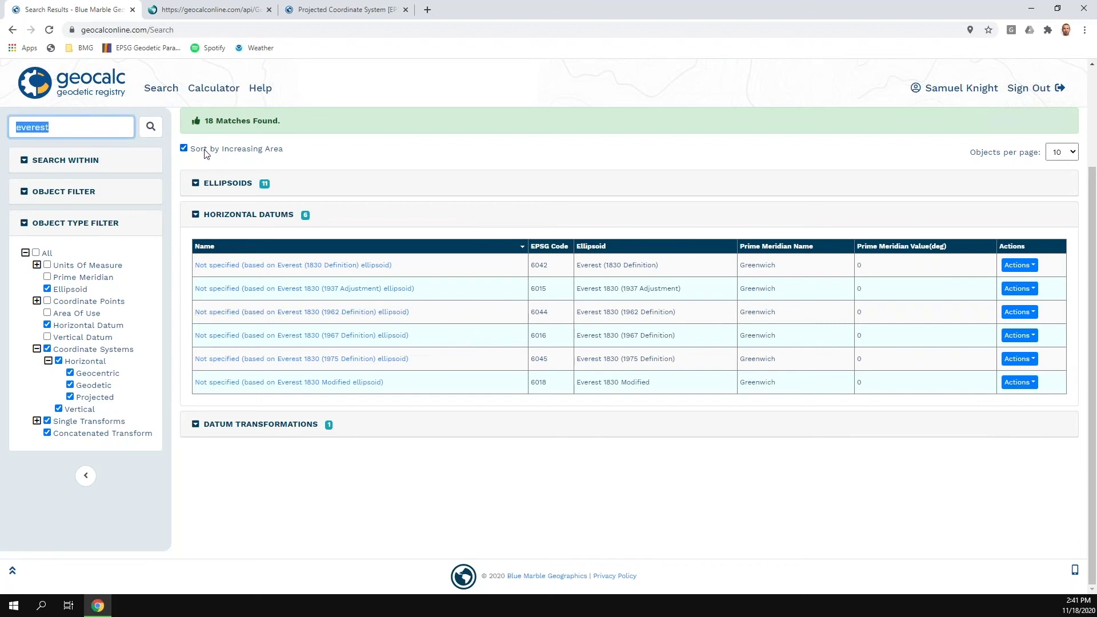
{"action": "type", "text": "ind"}
{"action": "left_click", "coordinate": [150, 127]}
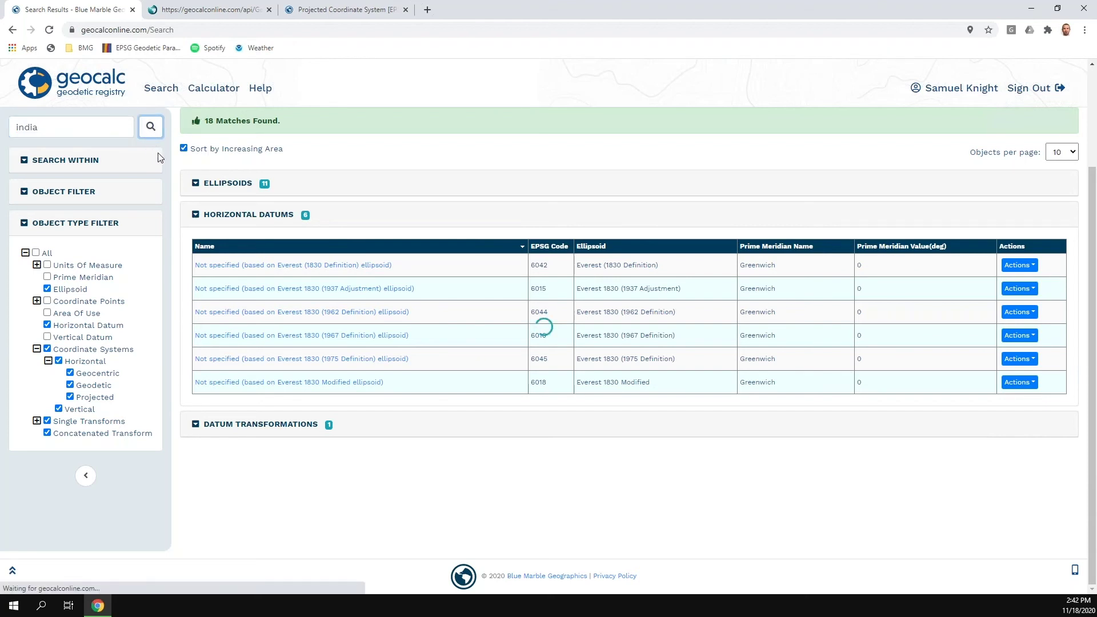
{"action": "left_click", "coordinate": [195, 214]}
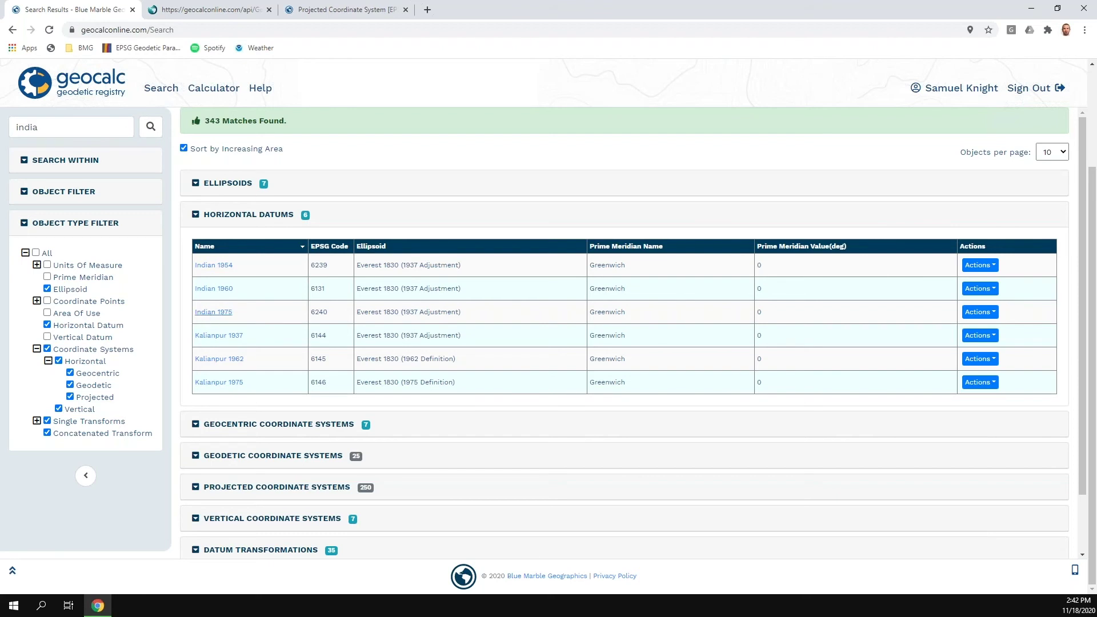
{"action": "left_click", "coordinate": [211, 313]}
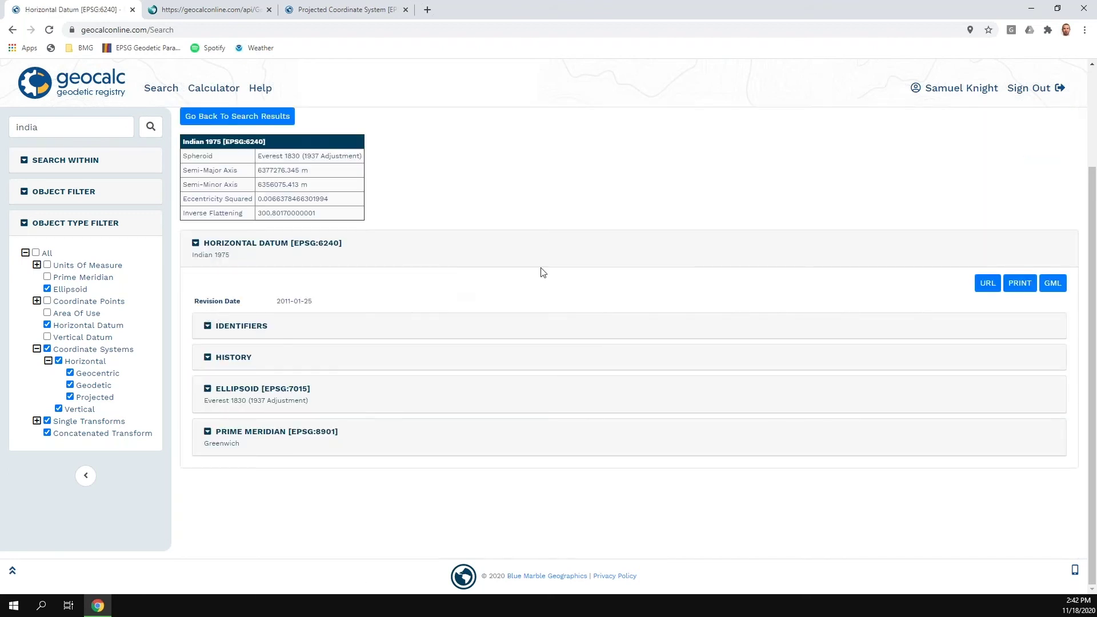
Step: Examine the Indian 1975 datum's identifiers and history, and open its history item 2011.004
{"action": "scroll", "coordinate": [486, 221], "scroll_direction": "up", "scroll_amount": 1}
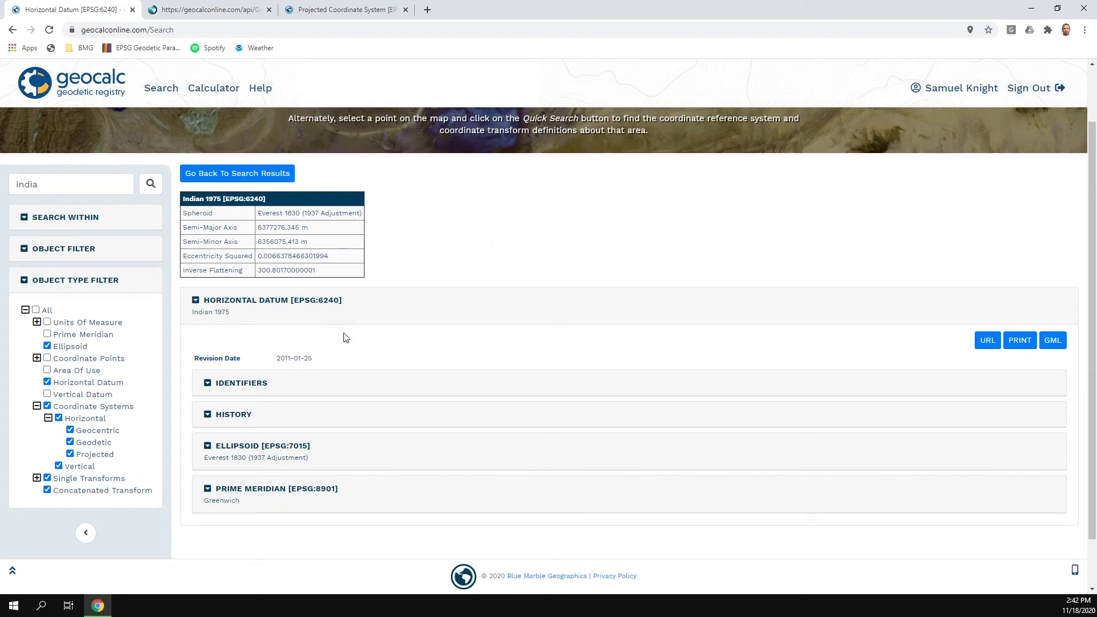
{"action": "left_click", "coordinate": [246, 388]}
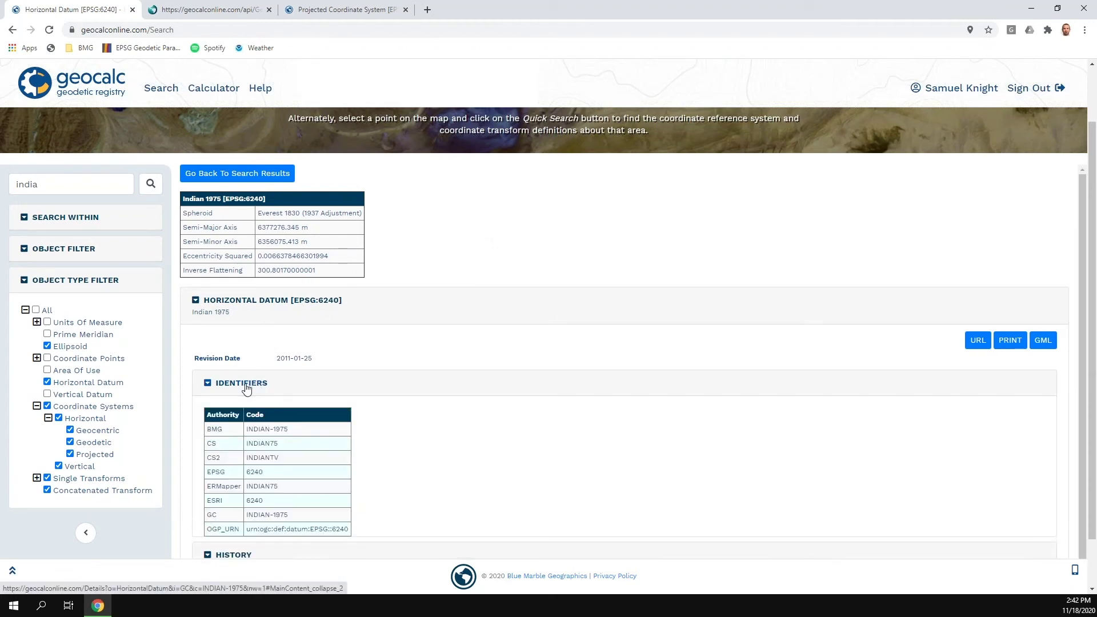
{"action": "scroll", "coordinate": [433, 389], "scroll_direction": "down", "scroll_amount": 1}
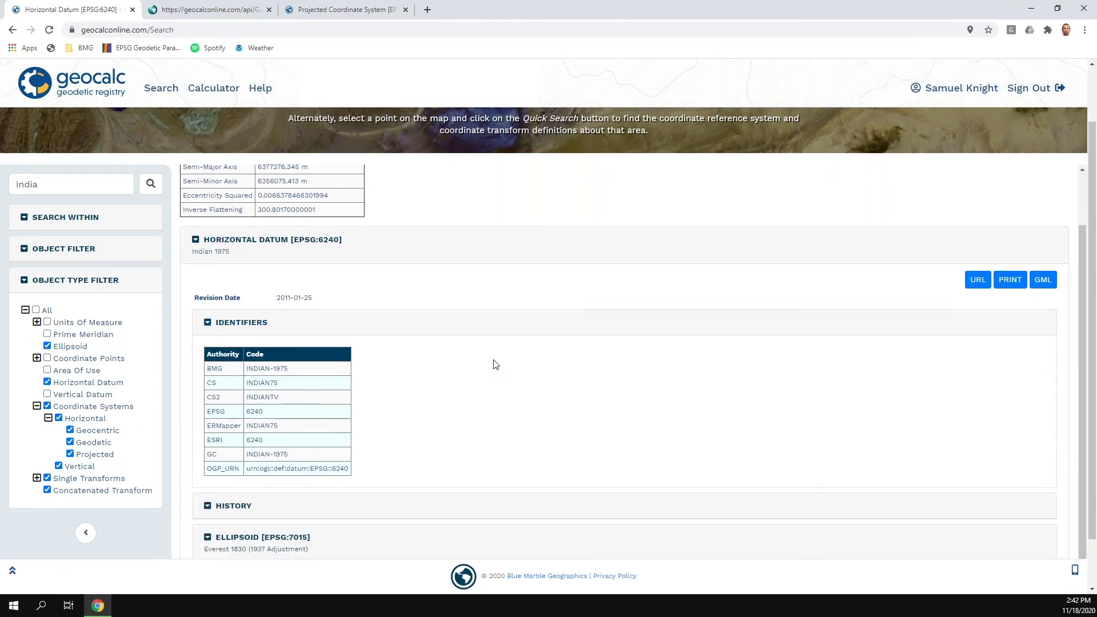
{"action": "scroll", "coordinate": [496, 365], "scroll_direction": "down", "scroll_amount": 1}
{"action": "left_click", "coordinate": [337, 451]}
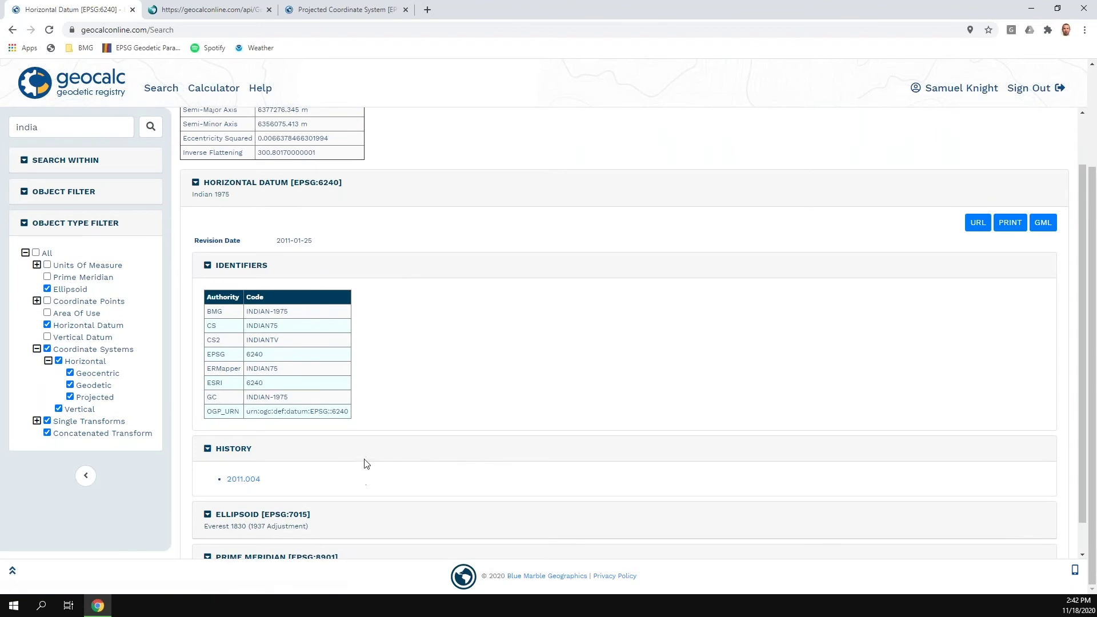
{"action": "scroll", "coordinate": [366, 460], "scroll_direction": "down", "scroll_amount": 1}
{"action": "left_click", "coordinate": [246, 450]}
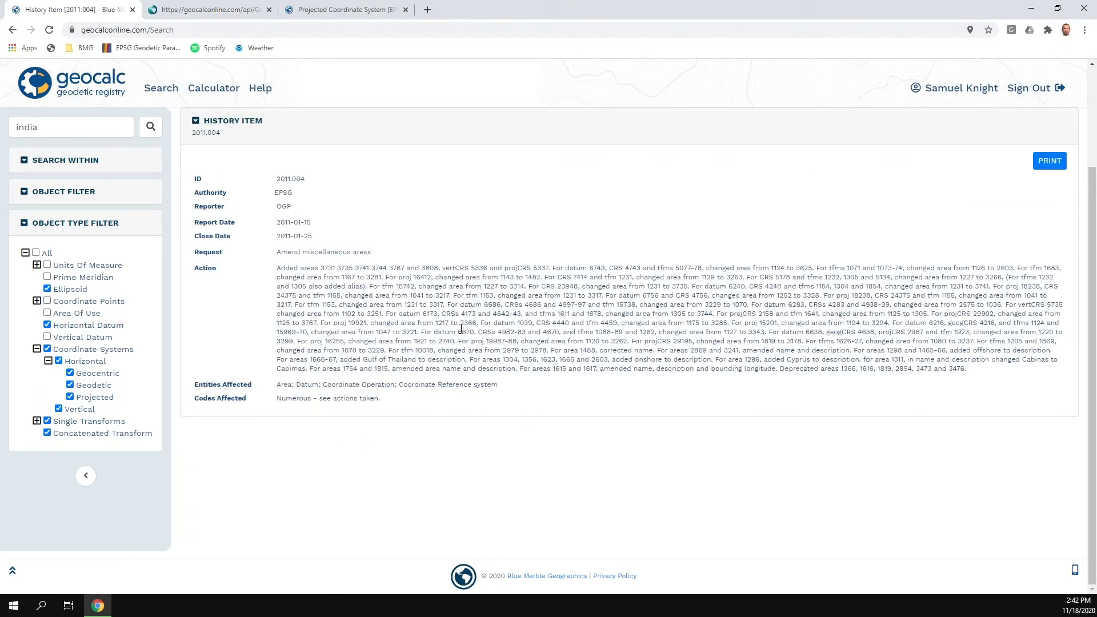
Step: Leave the history item and return to the Indian 1975 datum record to review it
{"action": "left_click", "coordinate": [195, 121]}
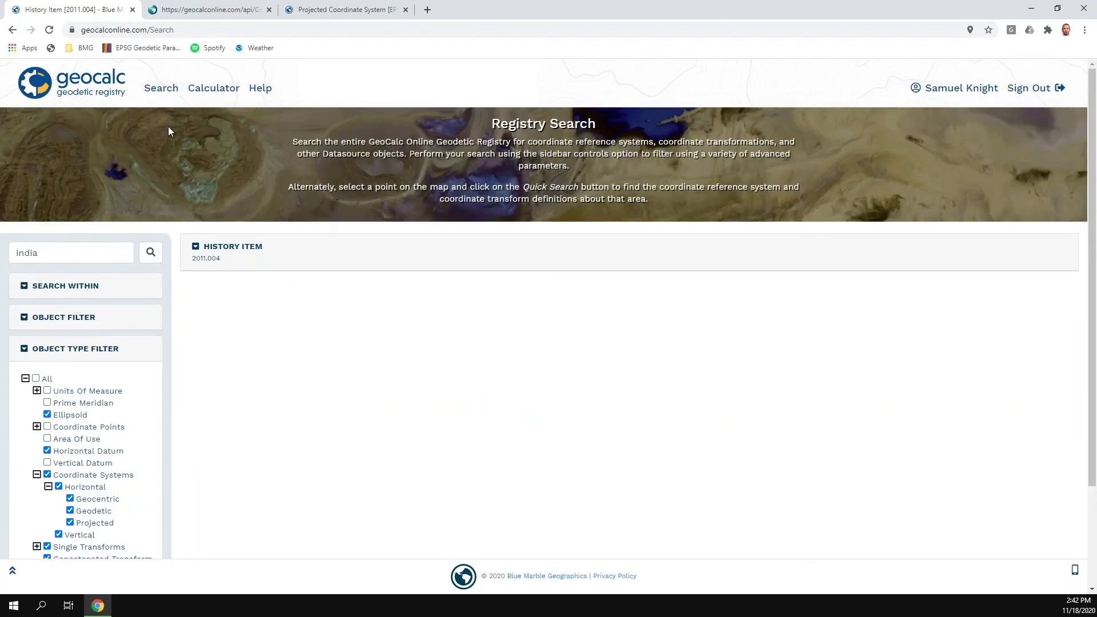
{"action": "left_click", "coordinate": [11, 31]}
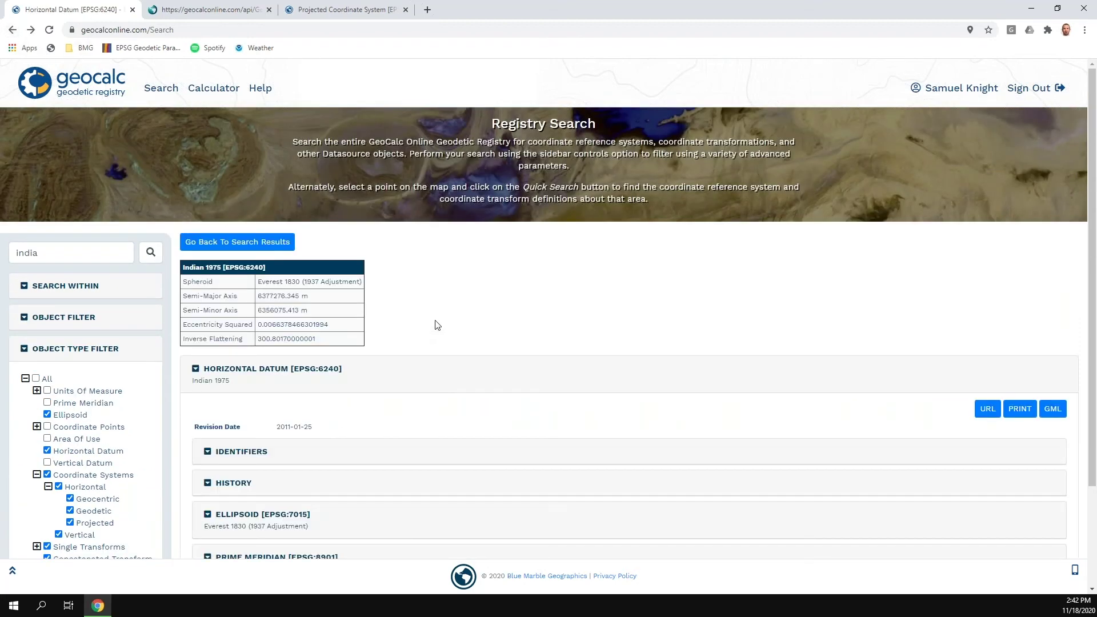
{"action": "scroll", "coordinate": [435, 323], "scroll_direction": "down", "scroll_amount": 3}
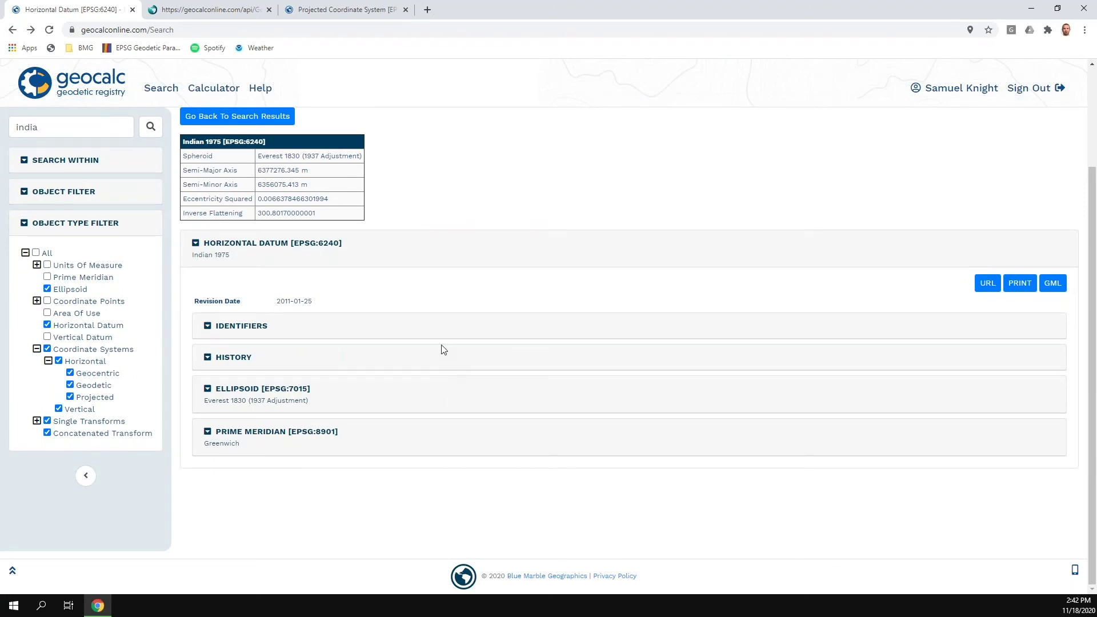
{"action": "scroll", "coordinate": [437, 350], "scroll_direction": "up", "scroll_amount": 2}
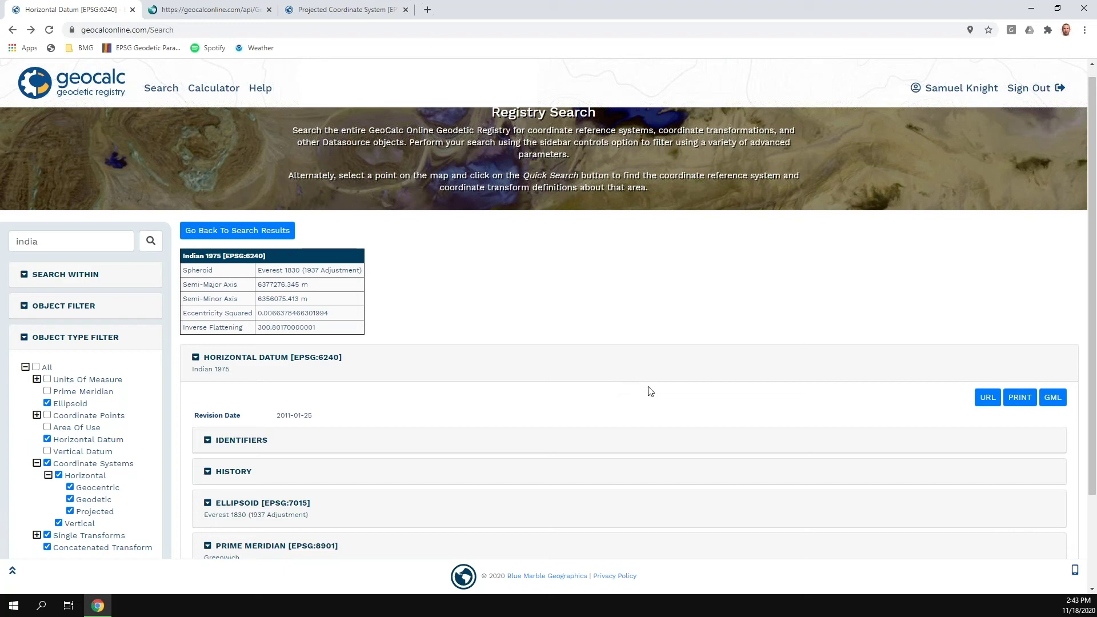
Step: Set up a Forward operation in the Point-to-Point Calculator with source latitude 44 and longitude -70
{"action": "left_click", "coordinate": [218, 89]}
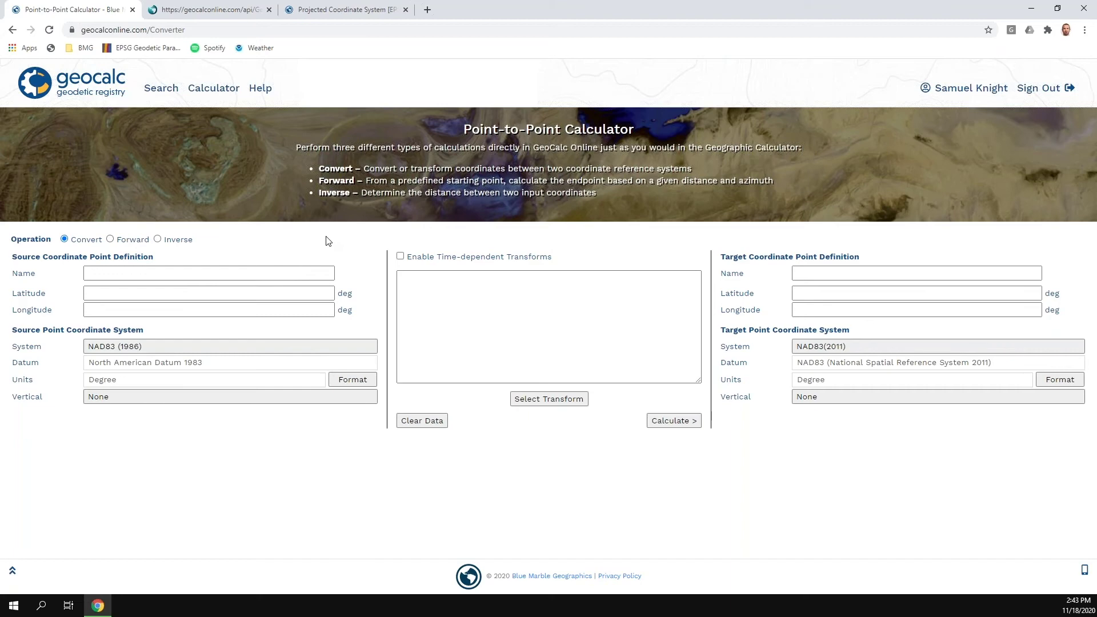
{"action": "left_click", "coordinate": [112, 240]}
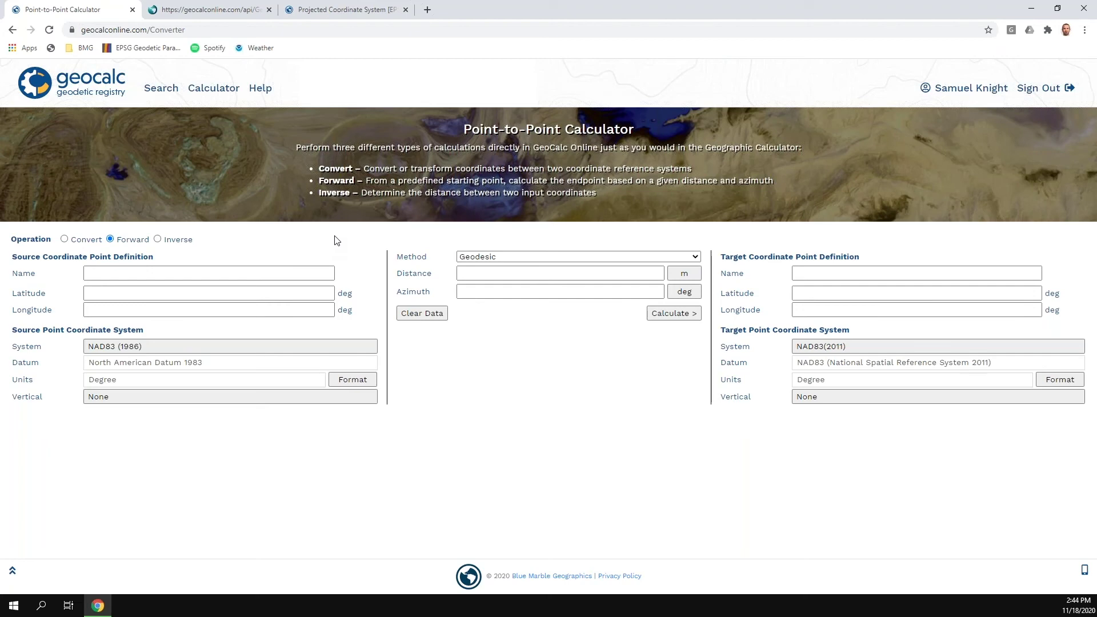
{"action": "key", "text": "Tab"}
{"action": "key", "text": "Tab"}
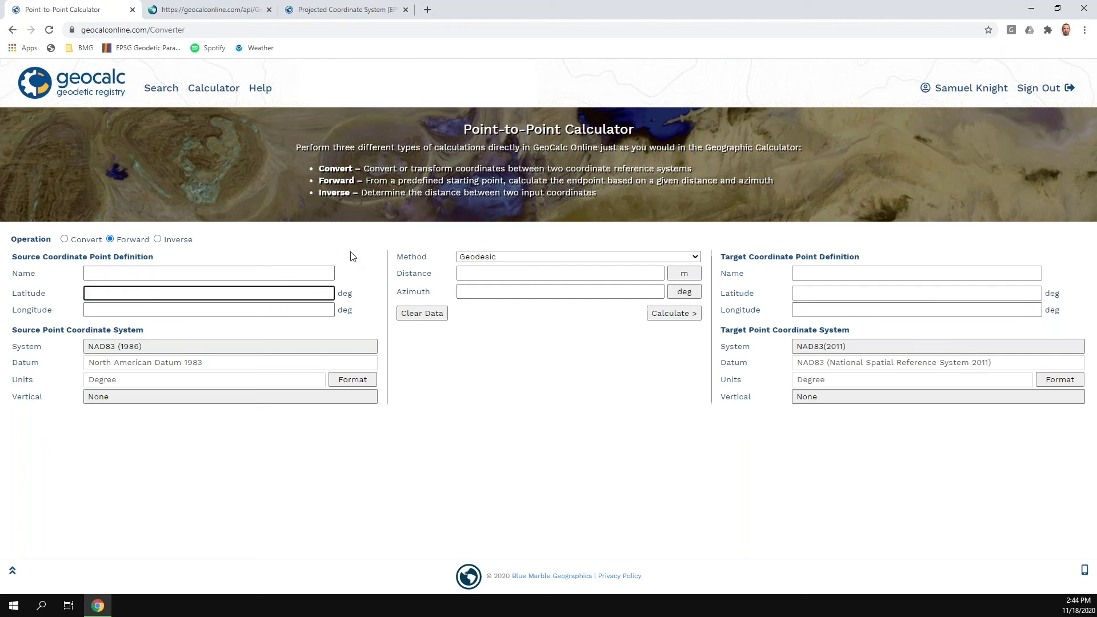
{"action": "type", "text": "44"}
{"action": "key", "text": "Tab"}
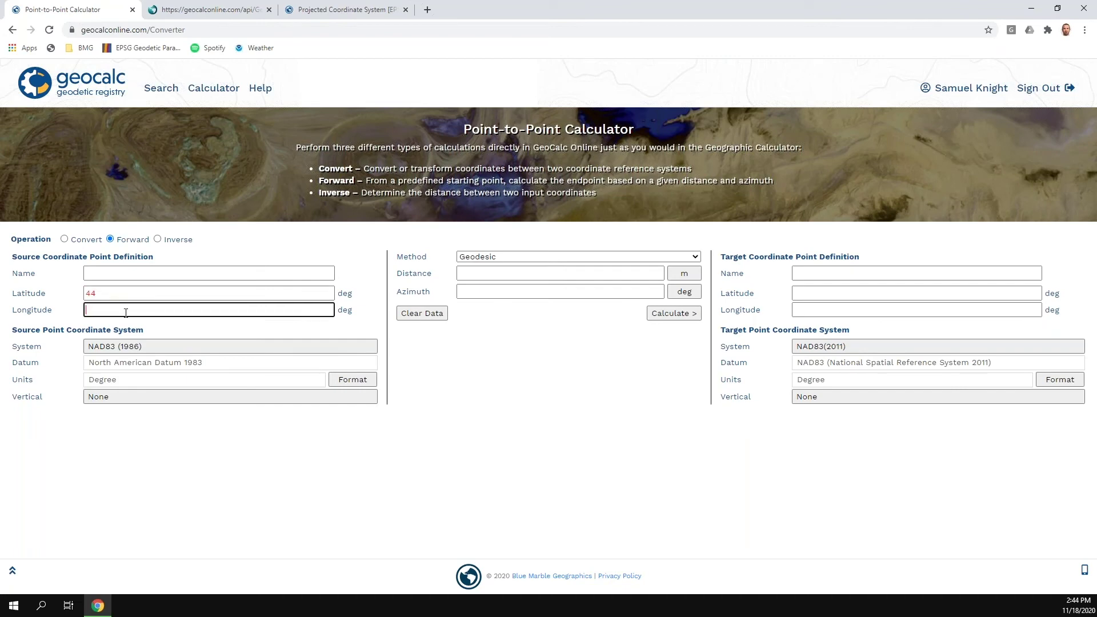
{"action": "type", "text": "-*70"}
{"action": "key", "text": "Left"}
{"action": "key", "text": "Left"}
{"action": "key", "text": "BackSpace"}
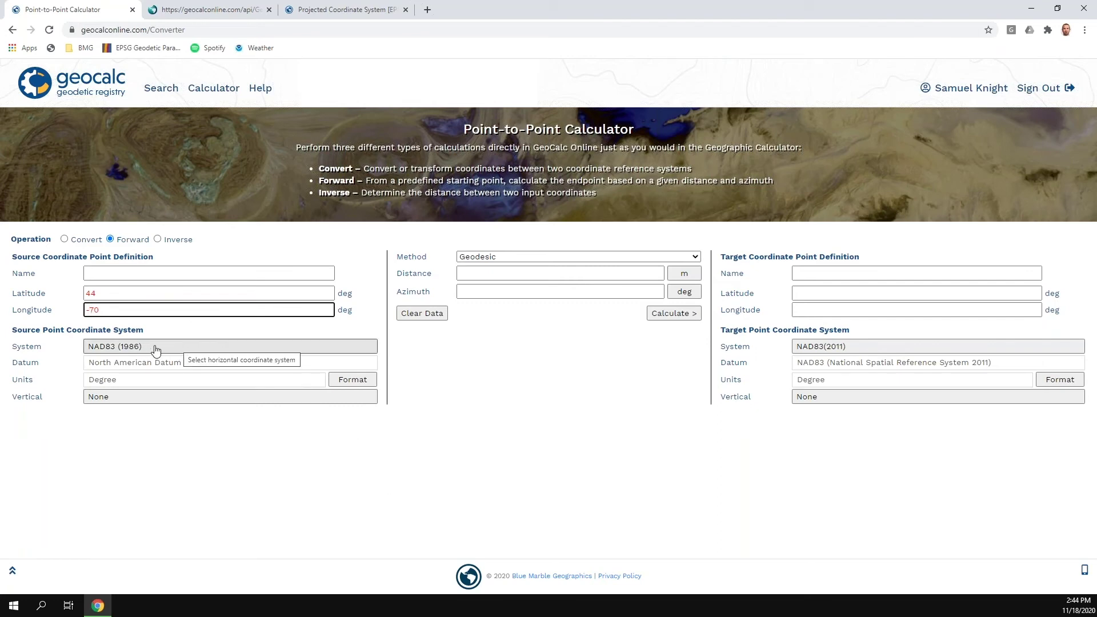
Step: Set the target horizontal coordinate system to NAD83 (1986) from the North American geodetic systems
{"action": "left_click", "coordinate": [866, 349]}
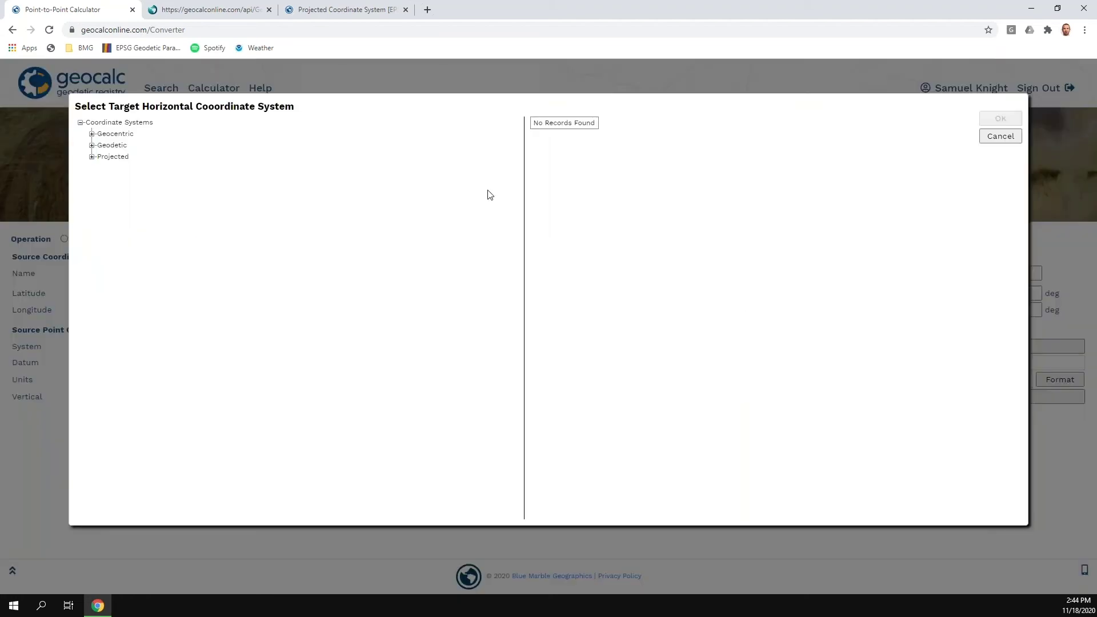
{"action": "left_click", "coordinate": [92, 146]}
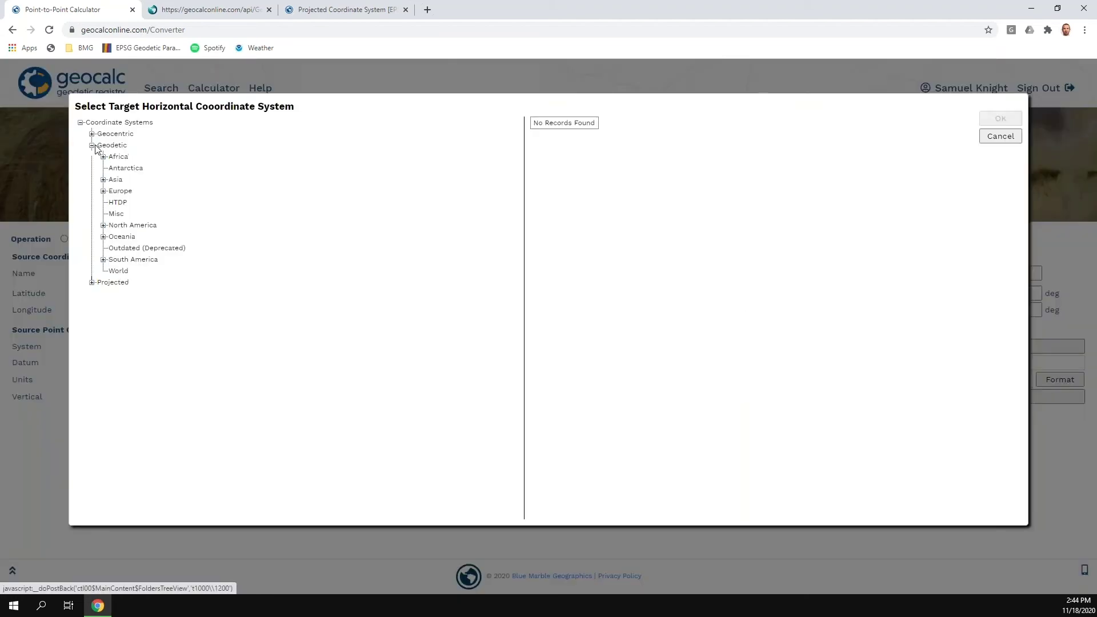
{"action": "left_click", "coordinate": [104, 225]}
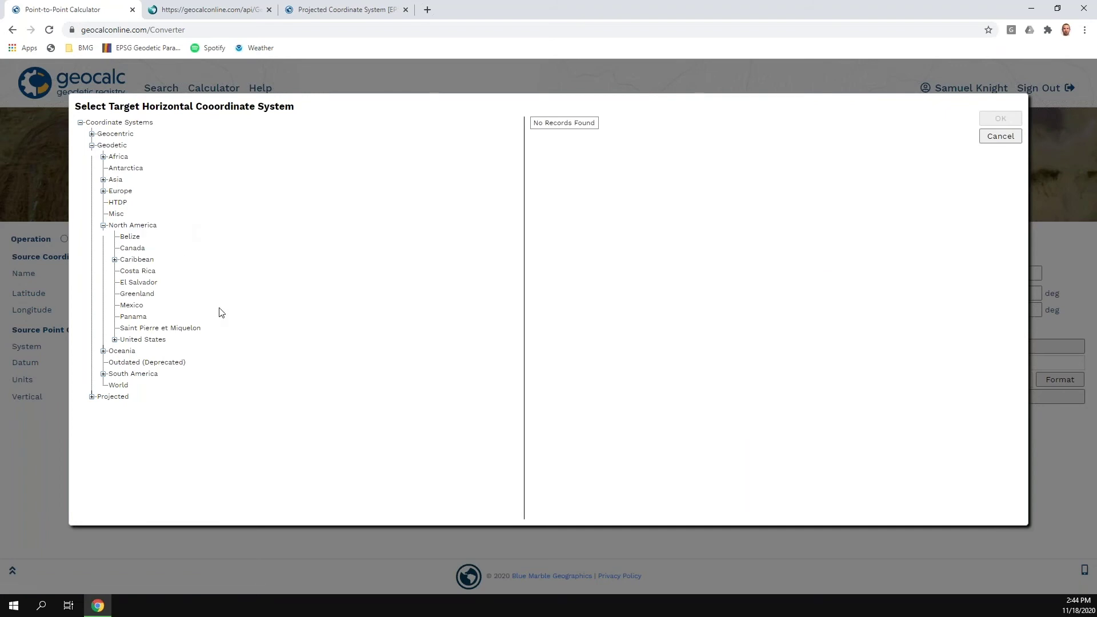
{"action": "left_click", "coordinate": [132, 226]}
{"action": "left_click", "coordinate": [549, 146]}
{"action": "left_click", "coordinate": [1000, 119]}
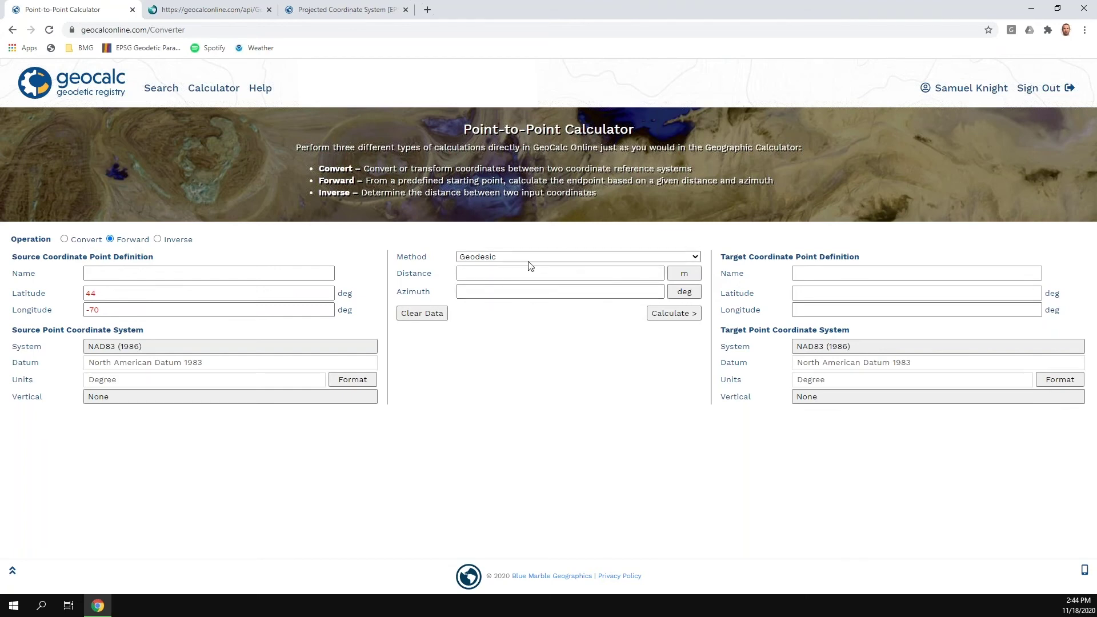
Step: Define the forward calculation with a distance of 500 m, an azimuth of 45 degrees and the Rhumb method
{"action": "left_click", "coordinate": [513, 274]}
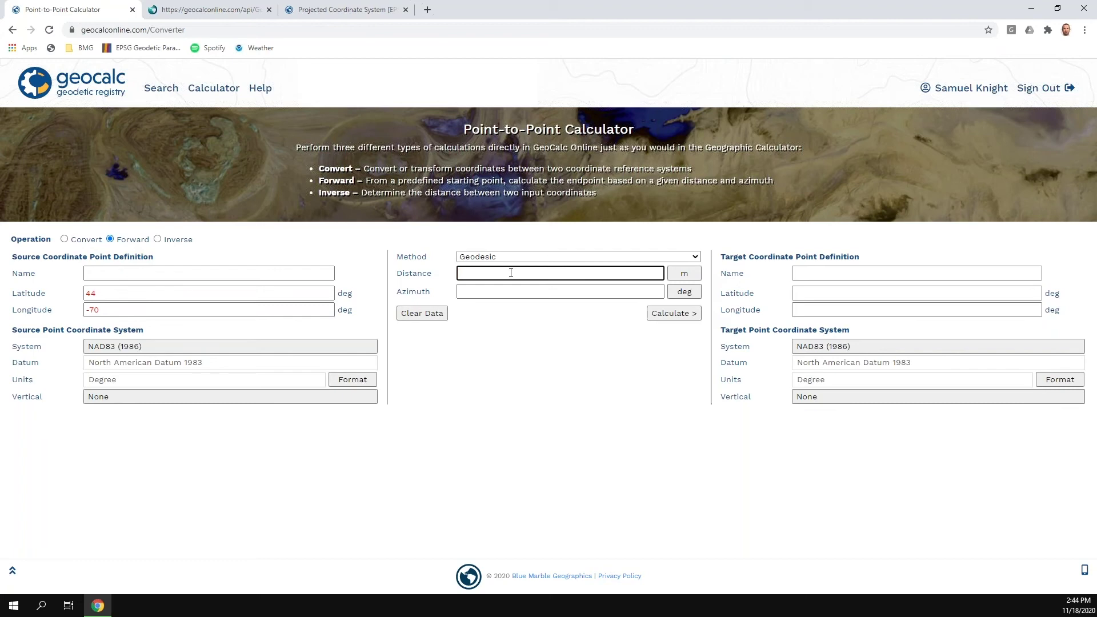
{"action": "type", "text": "500"}
{"action": "left_click", "coordinate": [529, 291]}
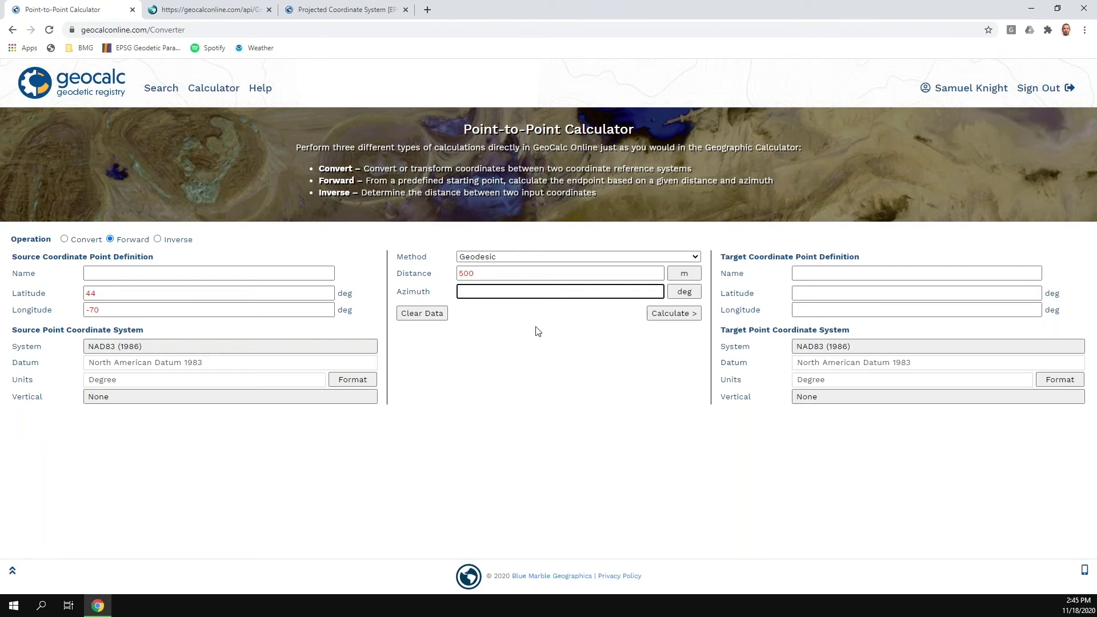
{"action": "type", "text": "45"}
{"action": "left_click", "coordinate": [642, 257]}
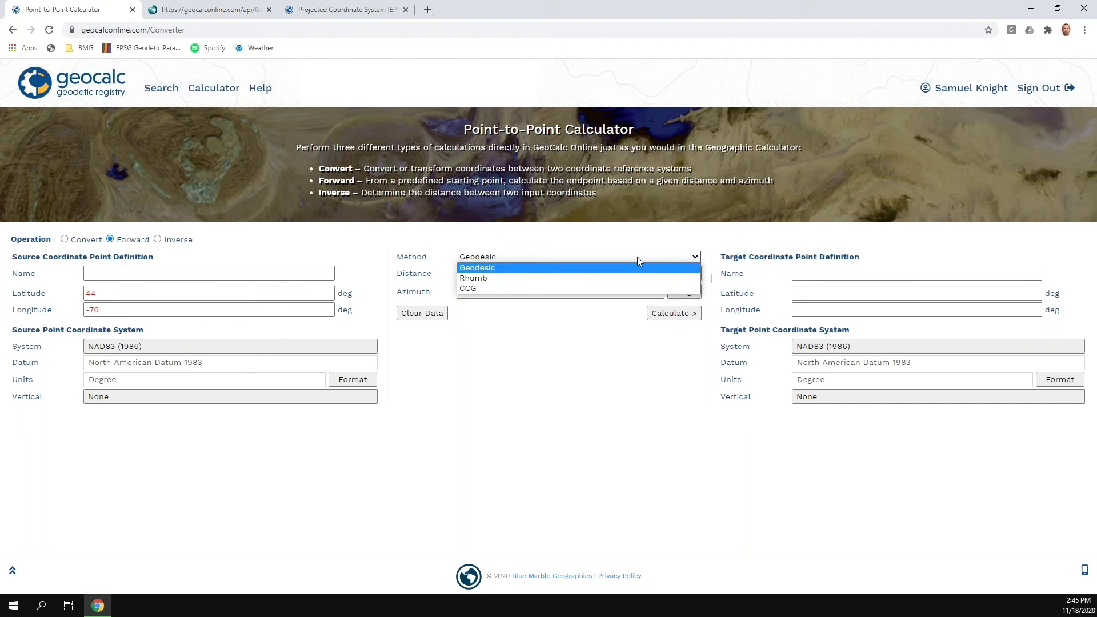
{"action": "left_click", "coordinate": [500, 278]}
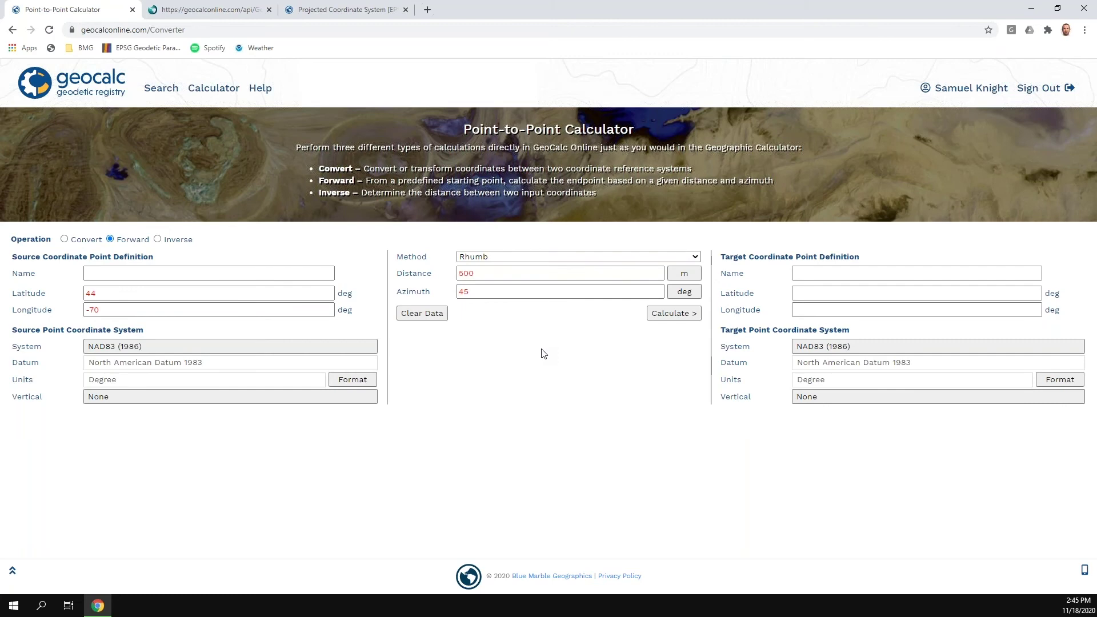
Step: Change the forward calculation's method to Geodesic and calculate the target point
{"action": "left_click", "coordinate": [567, 258]}
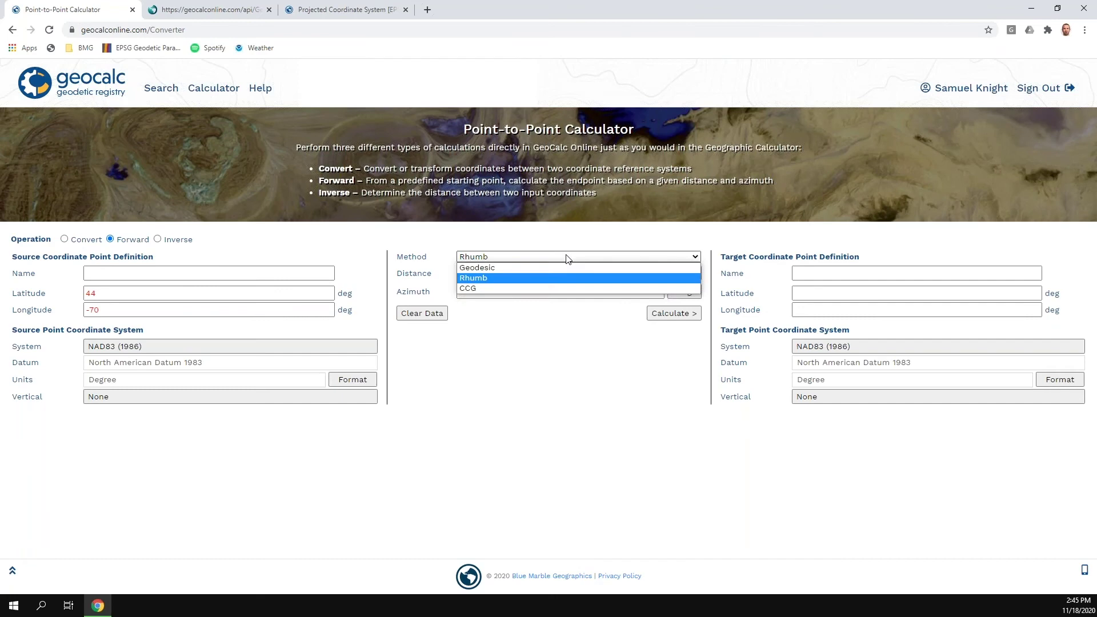
{"action": "left_click", "coordinate": [532, 268]}
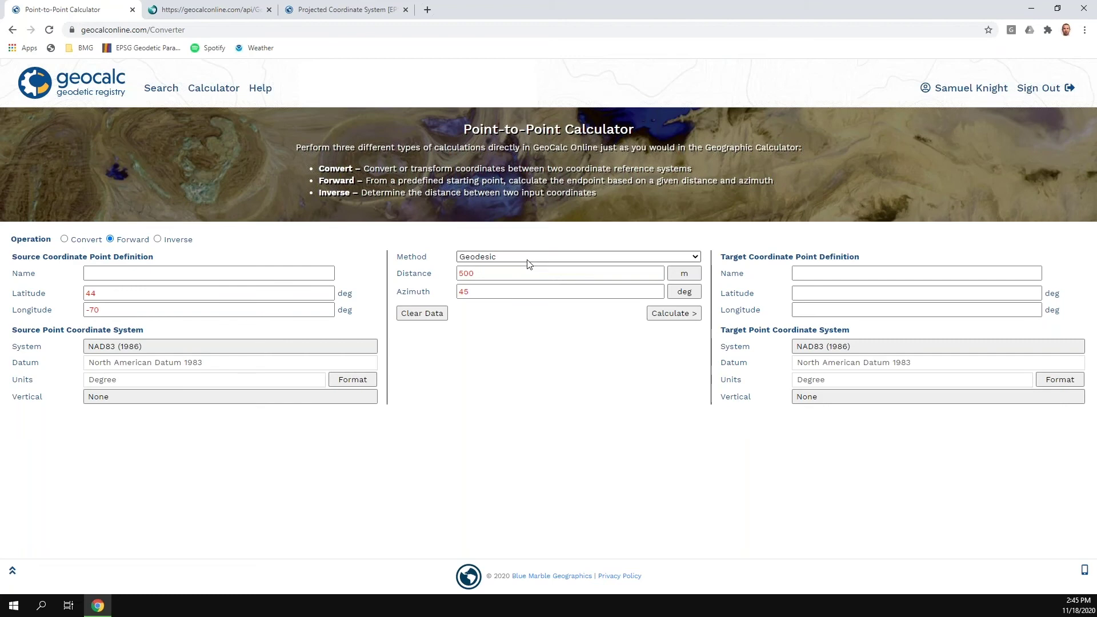
{"action": "left_click", "coordinate": [672, 314]}
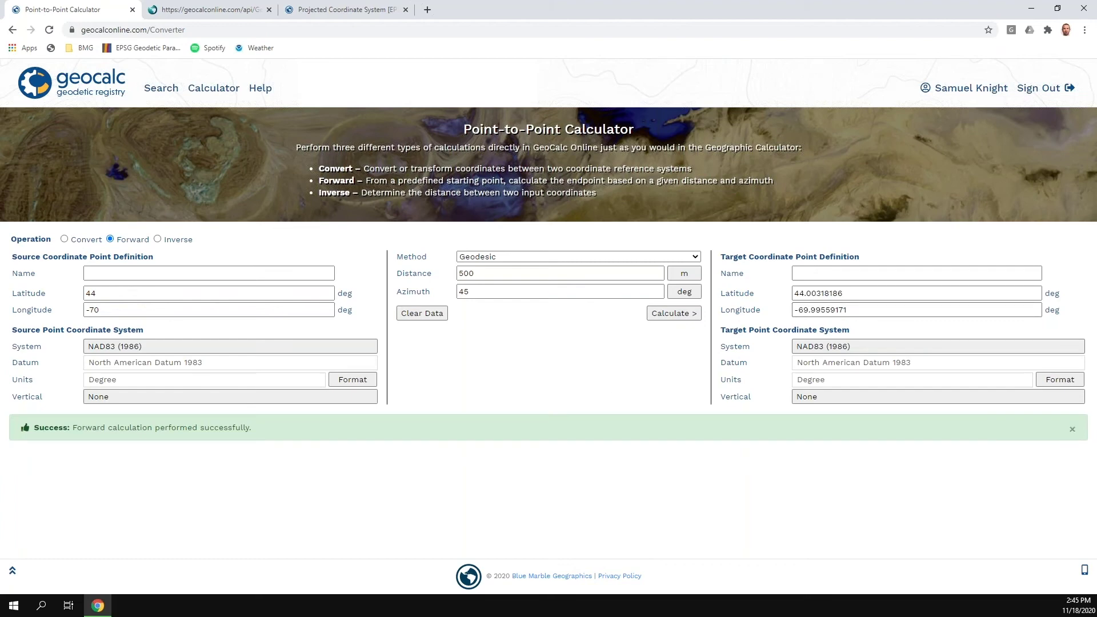
Step: Run an Inverse calculation from the source point to a target at latitude 45 and longitude -69
{"action": "left_click", "coordinate": [157, 238]}
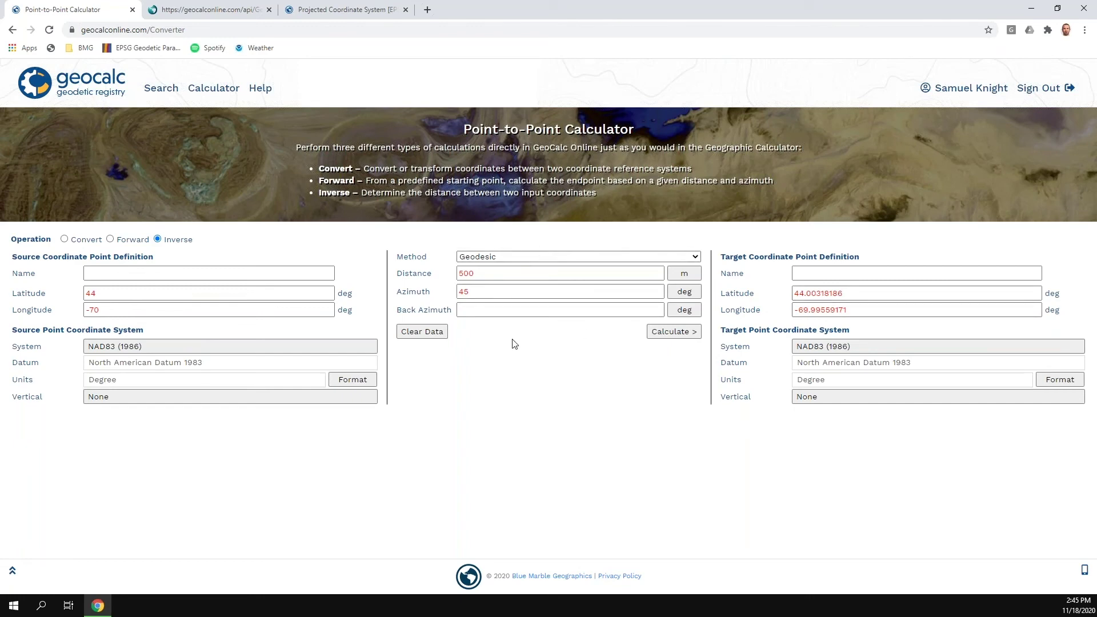
{"action": "left_click_drag", "start_coordinate": [844, 293], "coordinate": [753, 293]}
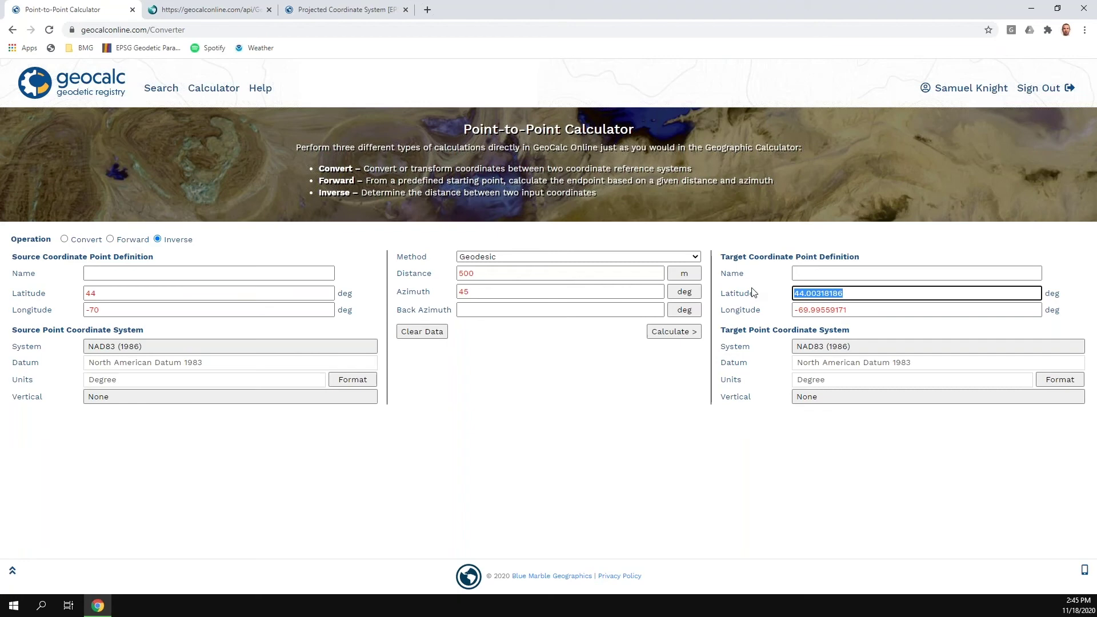
{"action": "type", "text": "45"}
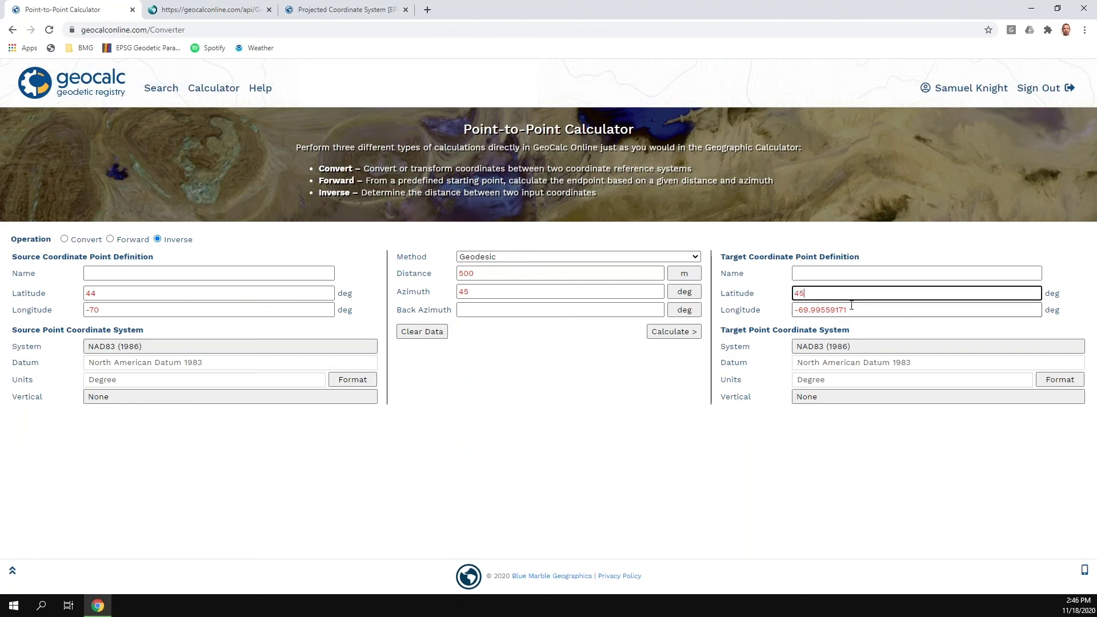
{"action": "key", "text": "Tab"}
{"action": "type", "text": "-69"}
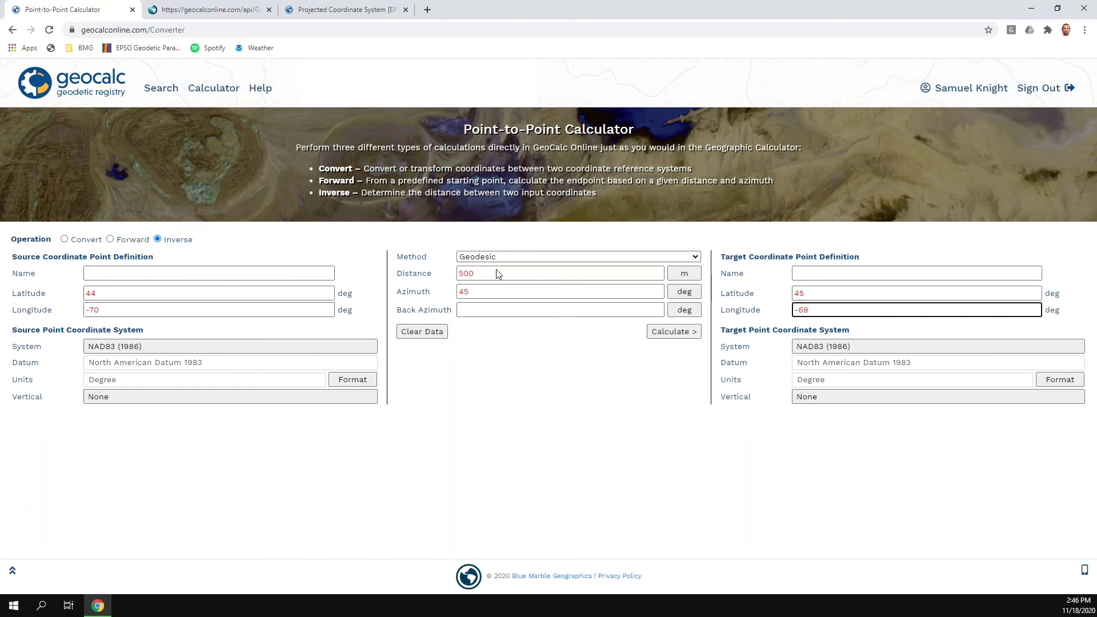
{"action": "left_click", "coordinate": [676, 332]}
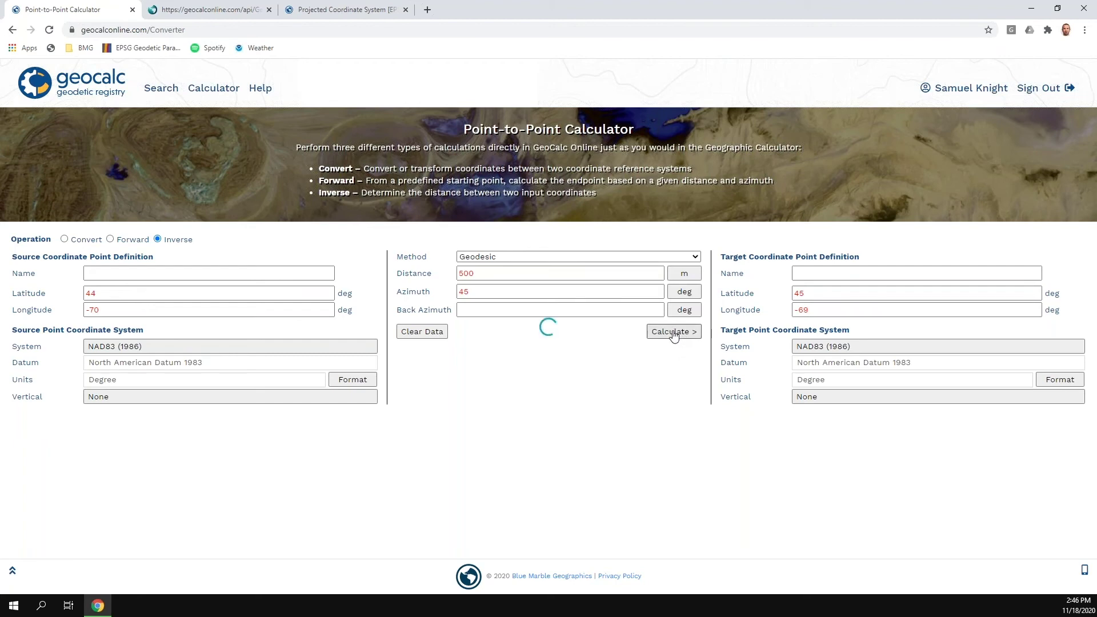